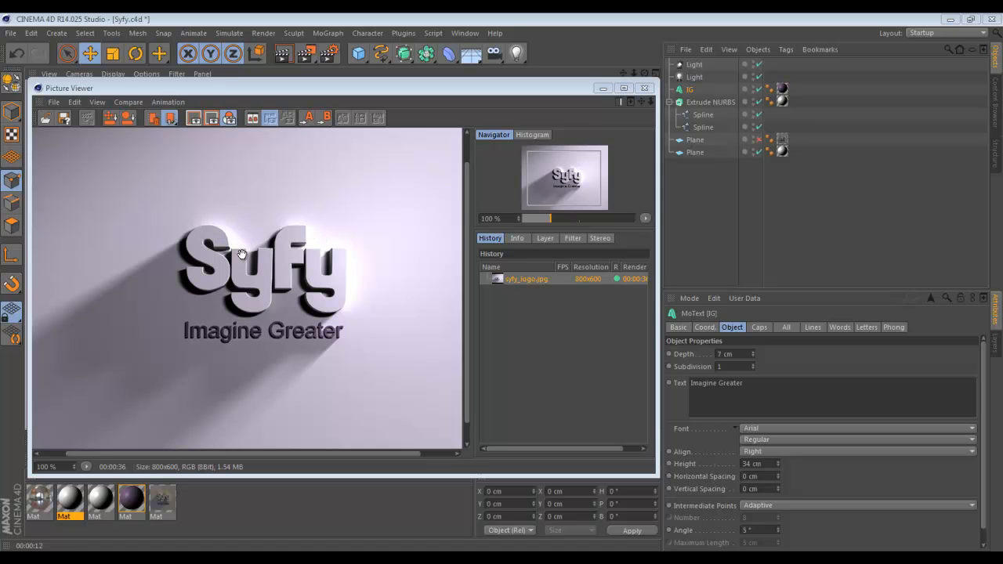
# - Minimise the finished logo render and show only the reference-image plane, disabling the lights, text, Extrude NURBS, splines and other plane
pyautogui.moveTo(280, 275); pyautogui.dragTo(270, 263)
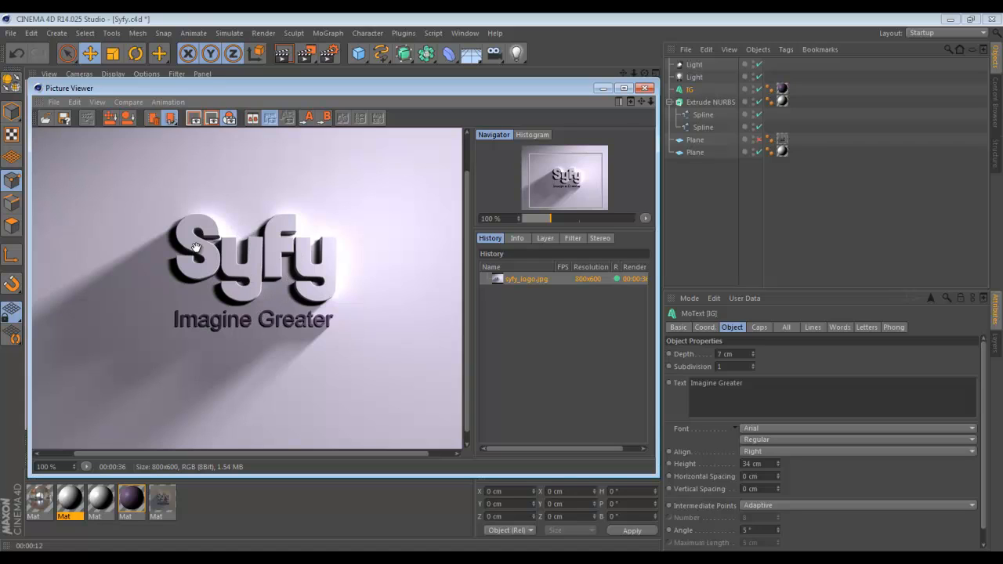
pyautogui.click(602, 88)
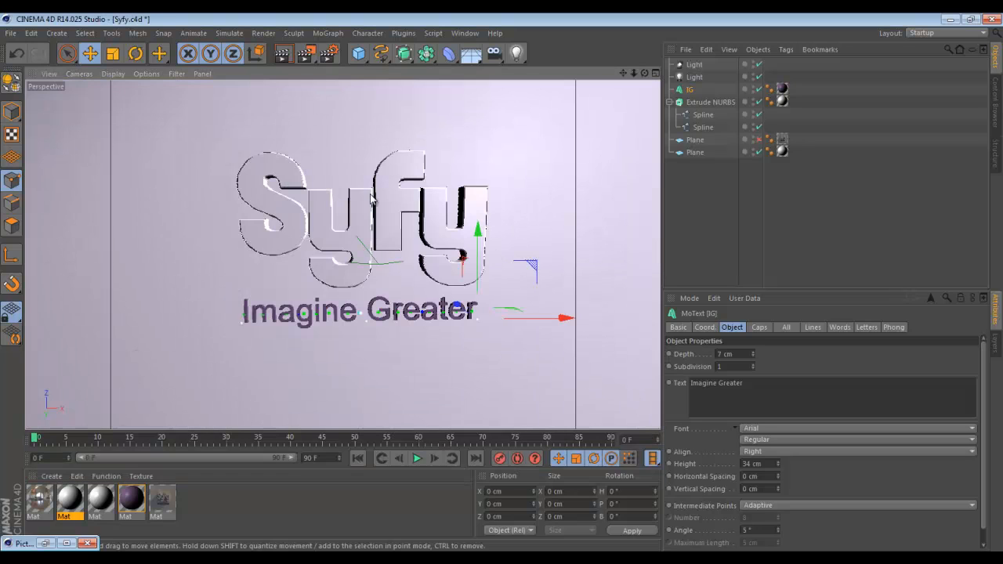
pyautogui.moveTo(759, 64); pyautogui.dragTo(760, 102)
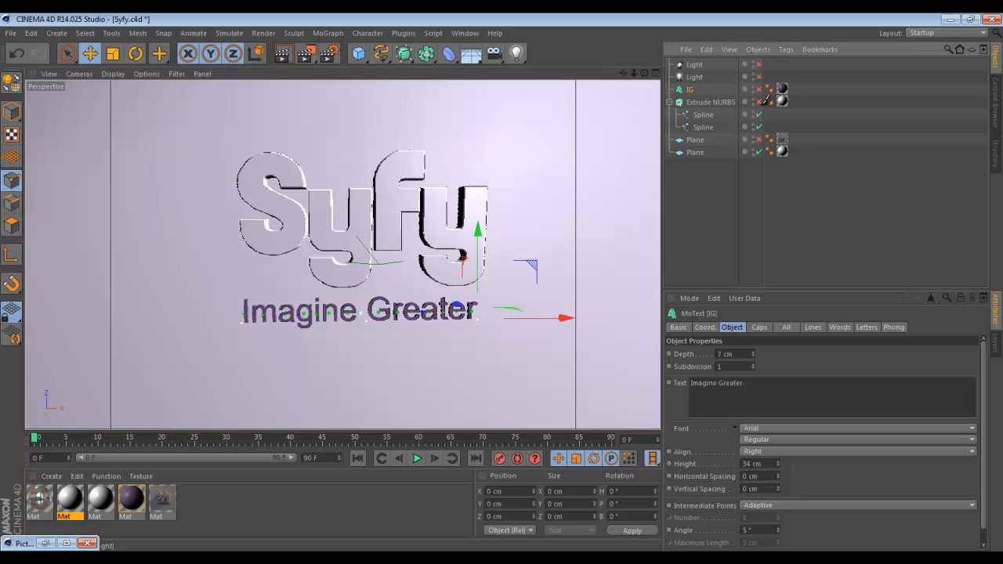
pyautogui.moveTo(758, 141); pyautogui.dragTo(758, 152)
pyautogui.click(758, 140)
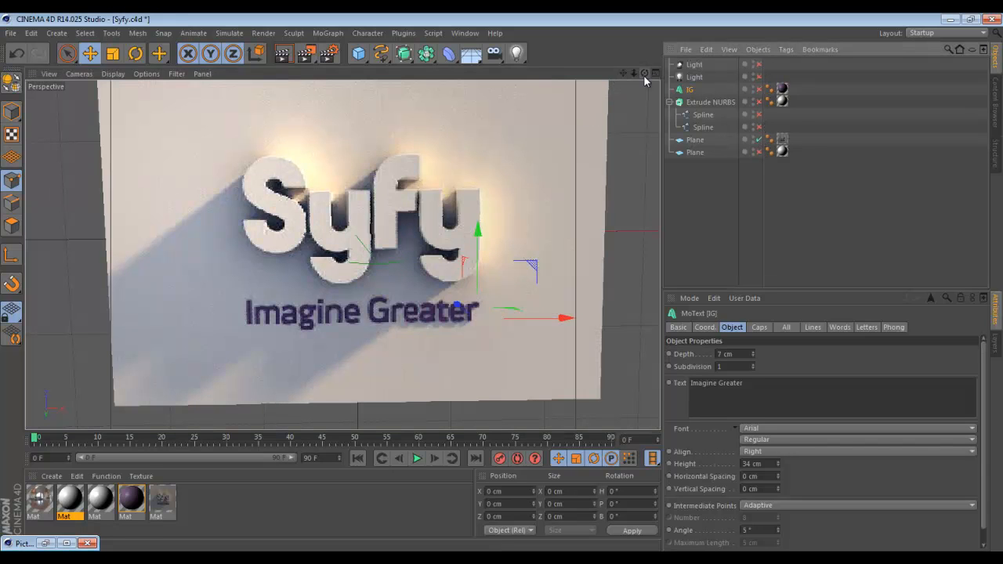
pyautogui.moveTo(644, 74); pyautogui.dragTo(502, 287)
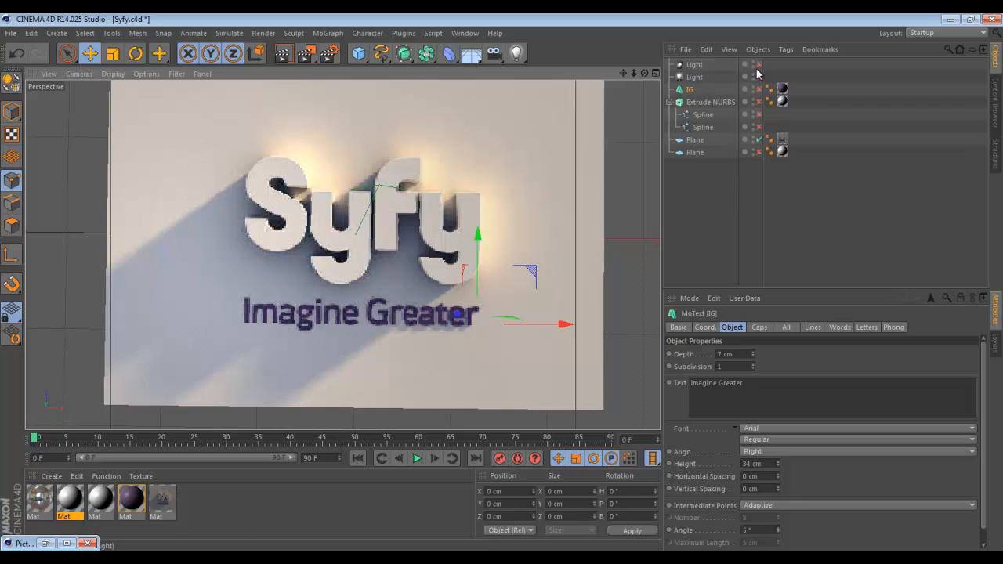
# - Hide the reference-image plane, enable the two splines under Extrude NURBS and examine which letter outlines each one contains
pyautogui.click(758, 140)
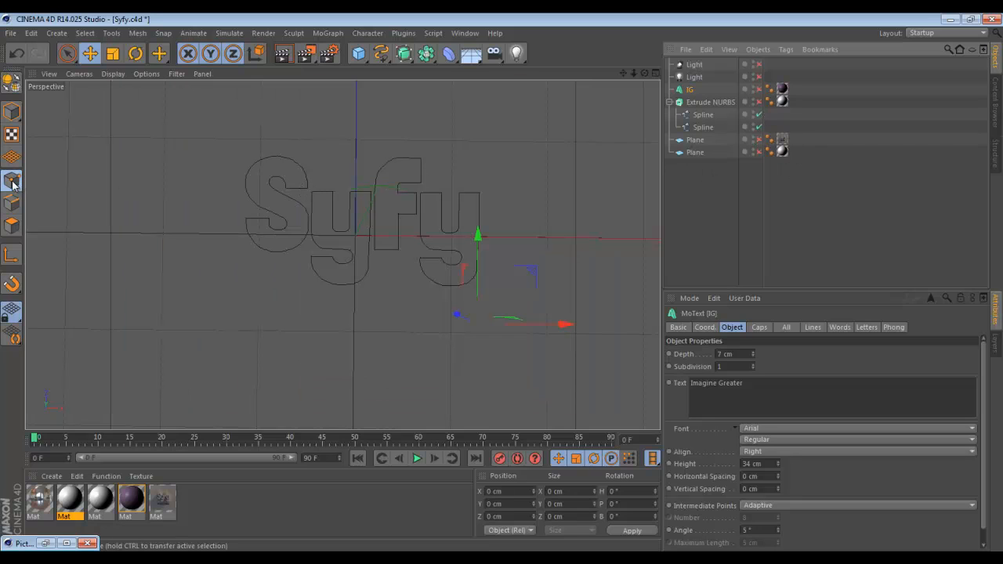
pyautogui.click(68, 53)
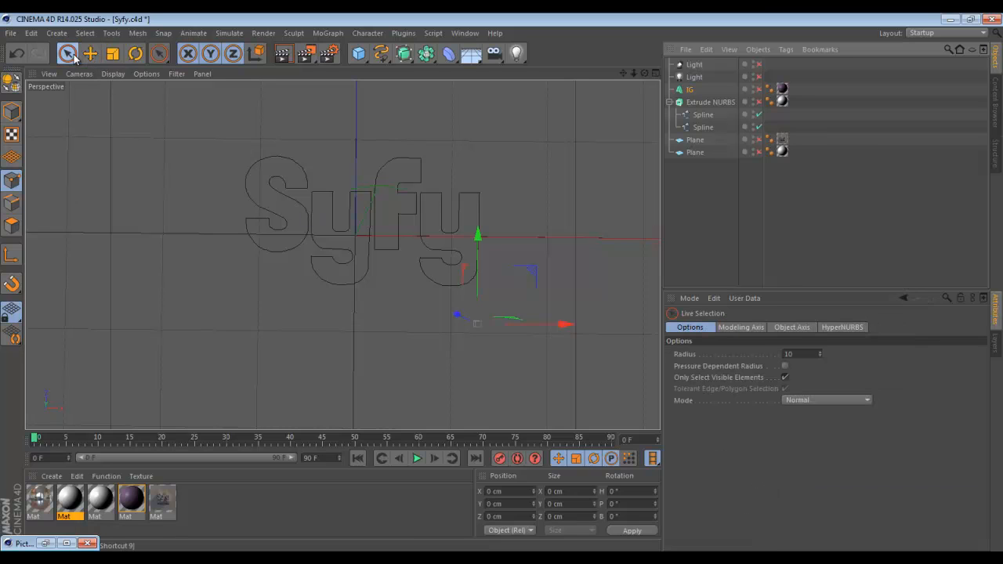
pyautogui.click(694, 127)
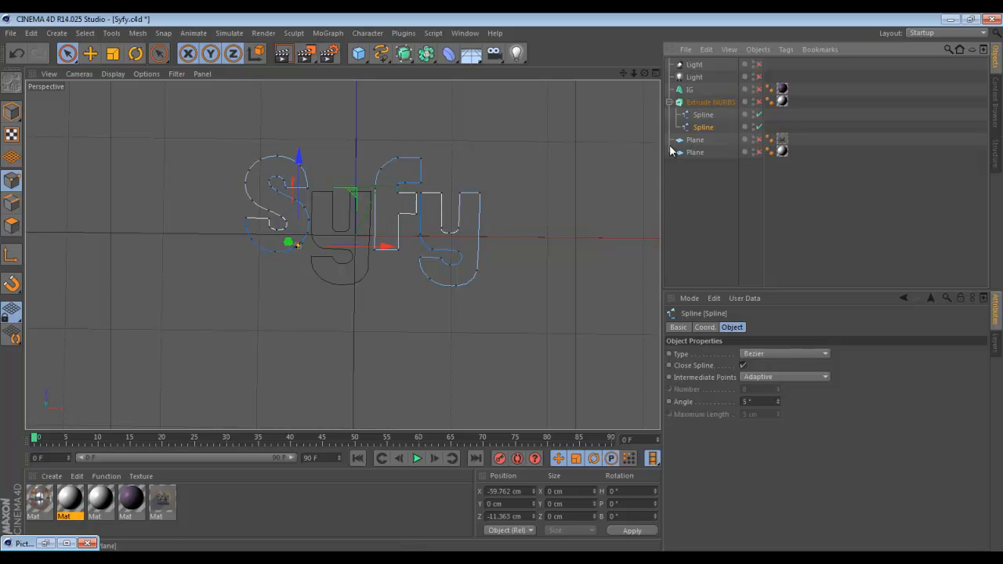
pyautogui.click(703, 115)
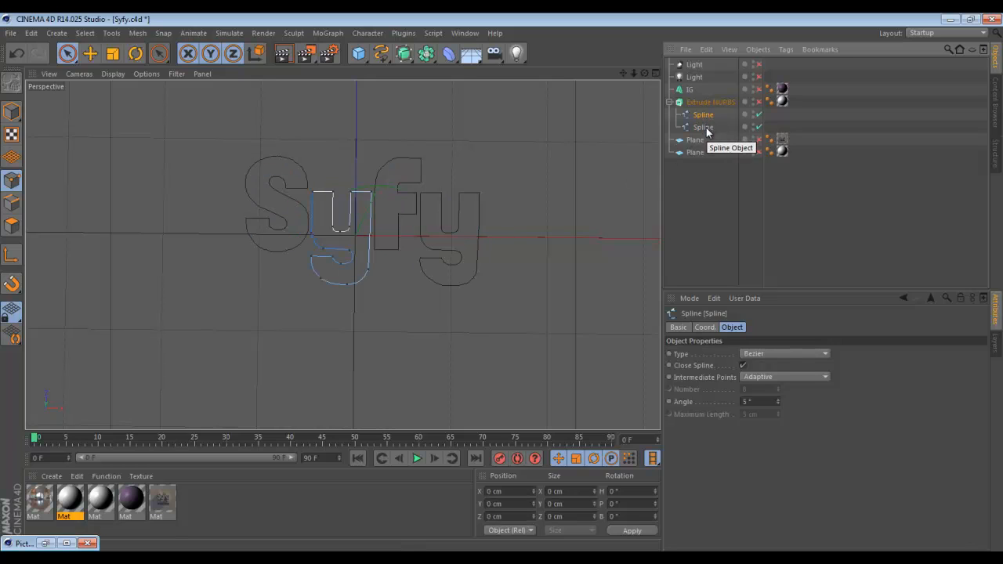
pyautogui.click(703, 127)
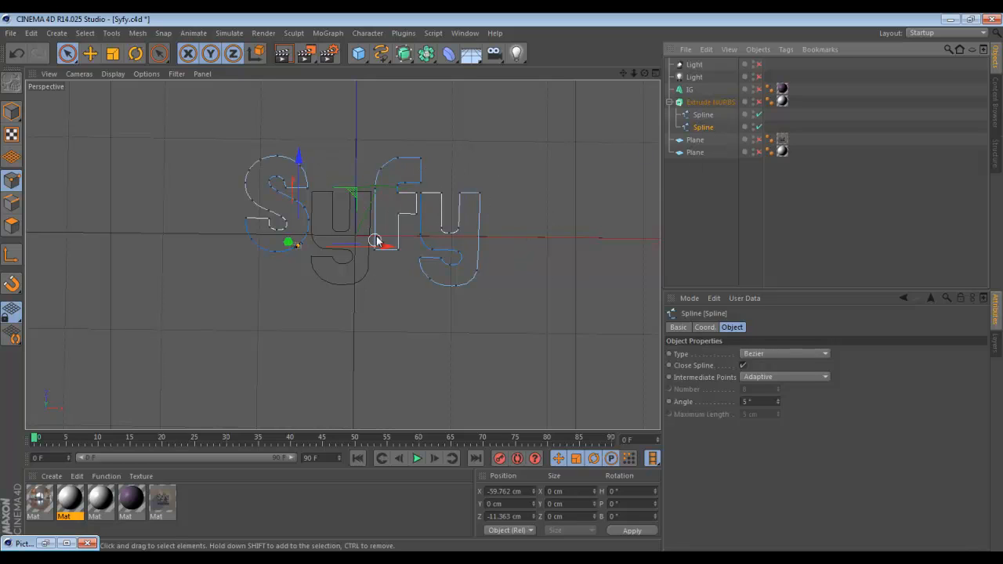
# - Create a new project and add a plane primitive to it
pyautogui.click(11, 33)
pyautogui.click(25, 45)
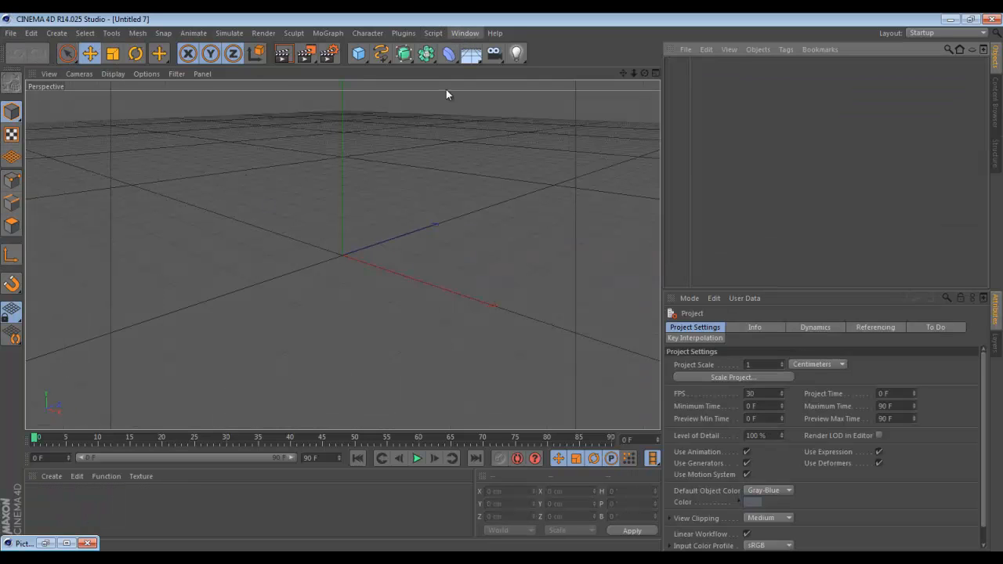
pyautogui.click(358, 52)
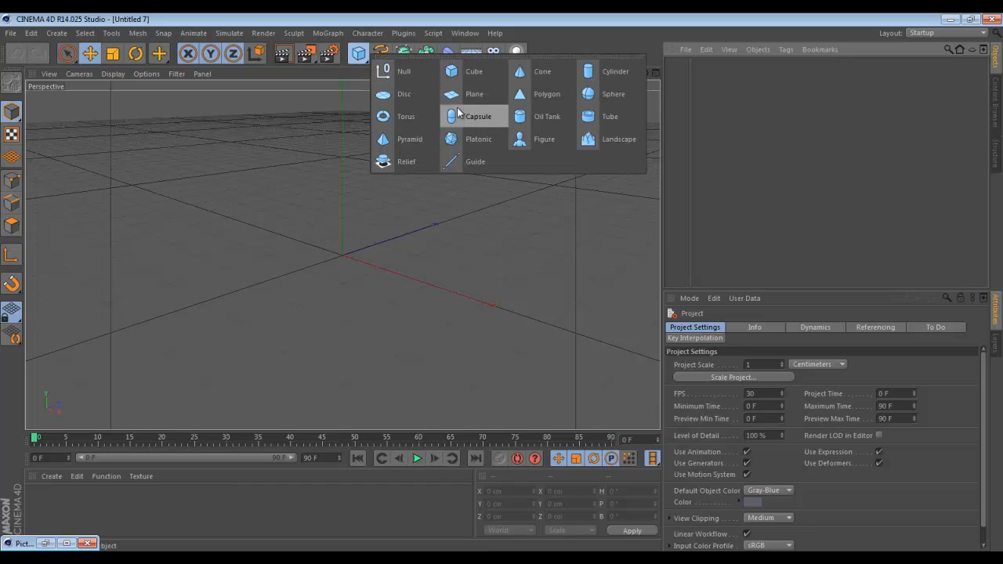
pyautogui.click(470, 94)
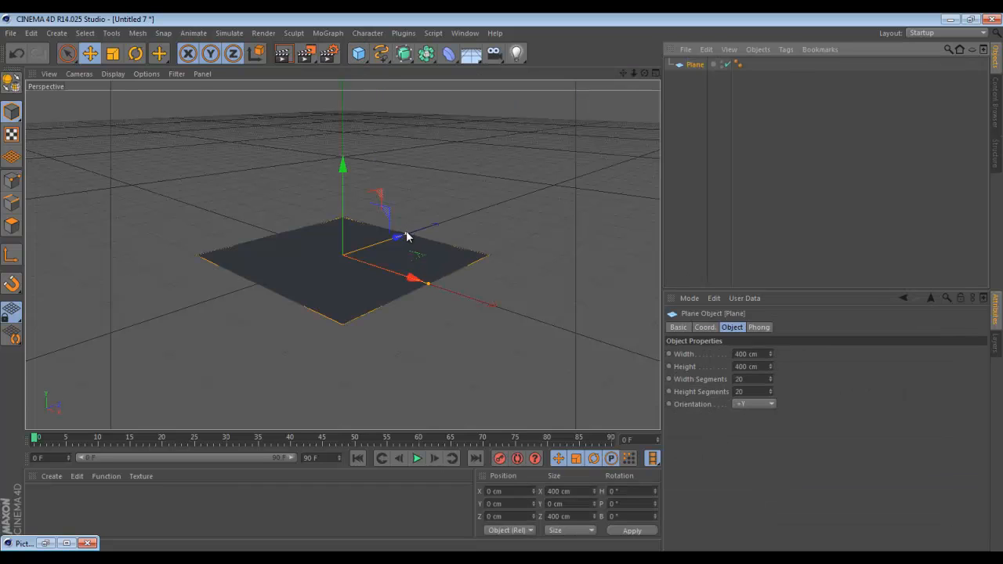
# - Enlarge the plane to about 1926 cm wide and 2235 cm high
pyautogui.moveTo(406, 233); pyautogui.dragTo(533, 197)
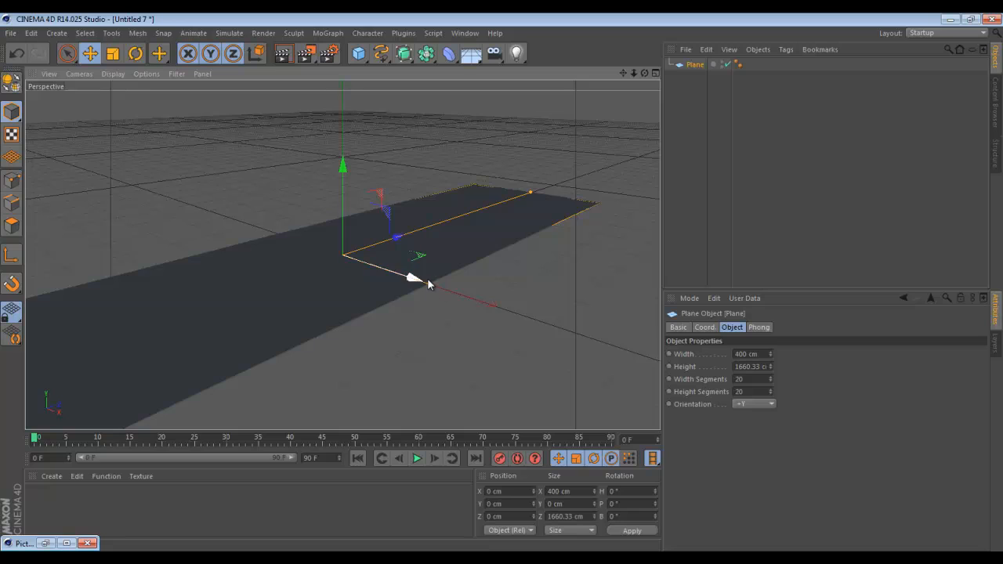
pyautogui.moveTo(425, 280); pyautogui.dragTo(613, 416)
pyautogui.hotkey('ctrl', 'z')
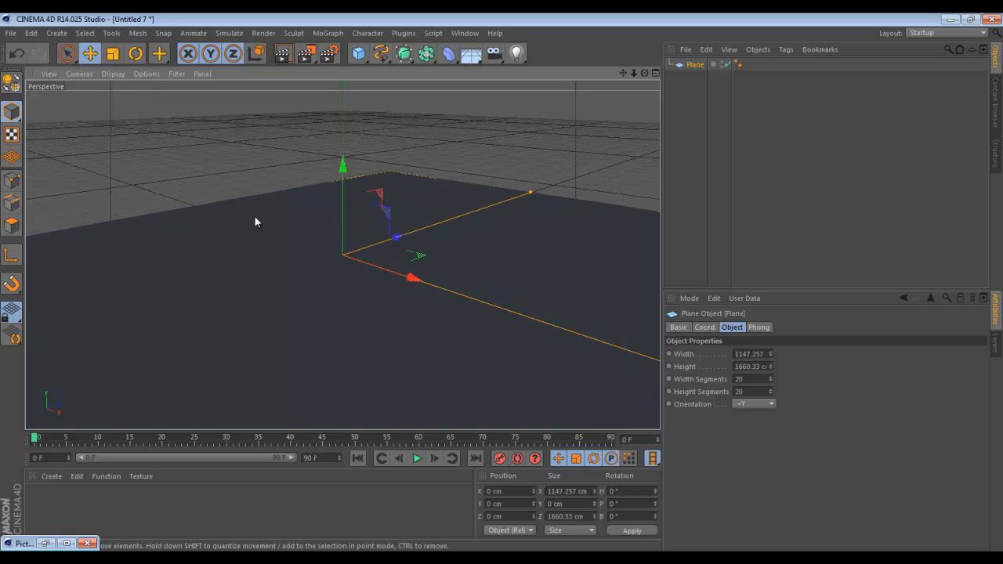
pyautogui.scroll(-2, 200, 177)
pyautogui.scroll(-2, 461, 217)
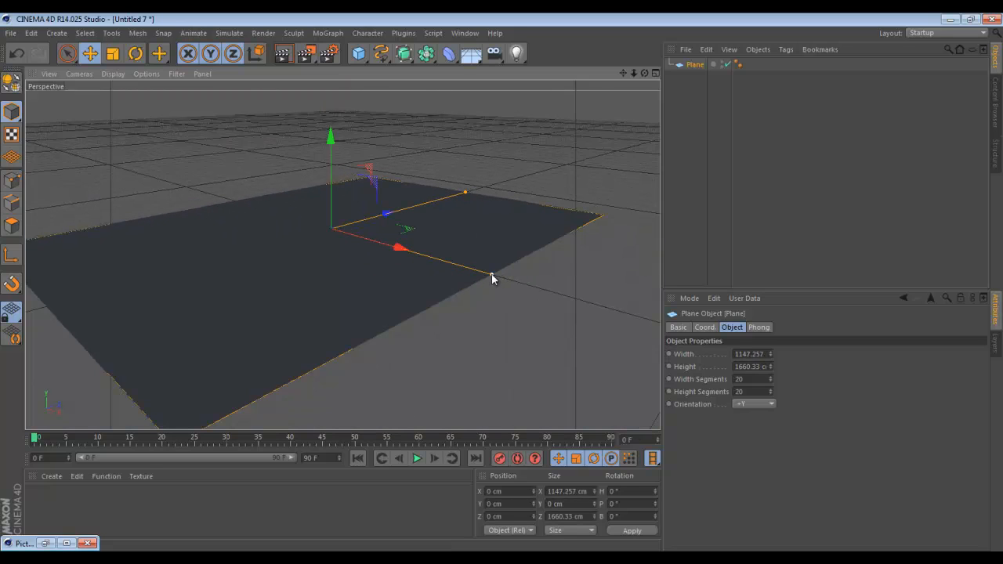
pyautogui.moveTo(491, 275); pyautogui.dragTo(578, 326)
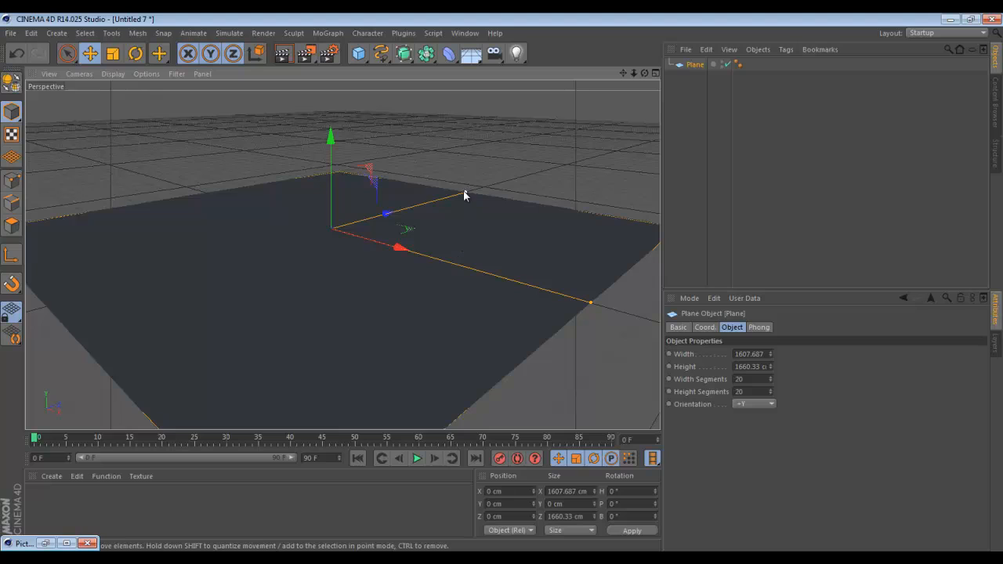
pyautogui.moveTo(464, 191); pyautogui.dragTo(529, 226)
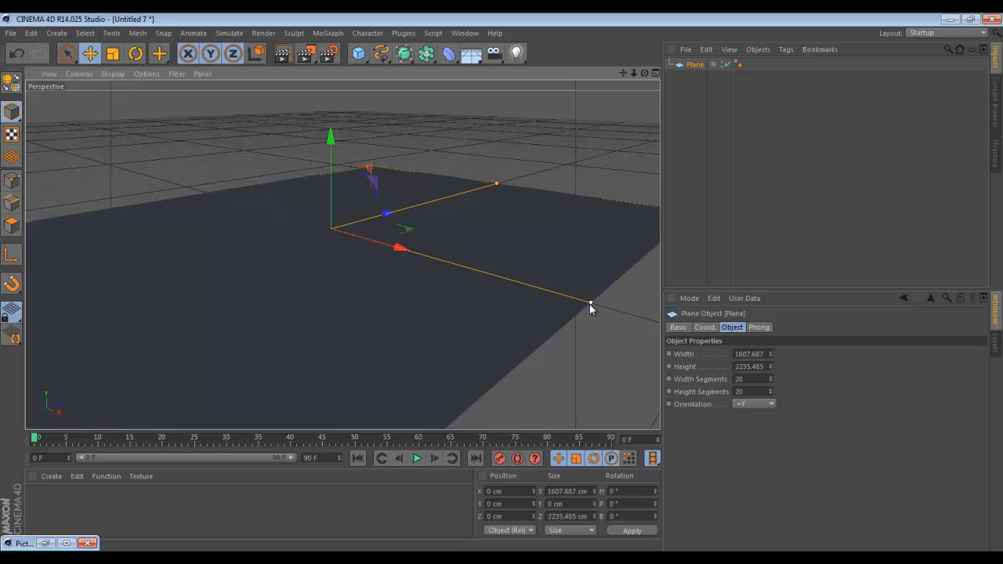
pyautogui.moveTo(590, 304); pyautogui.dragTo(501, 287)
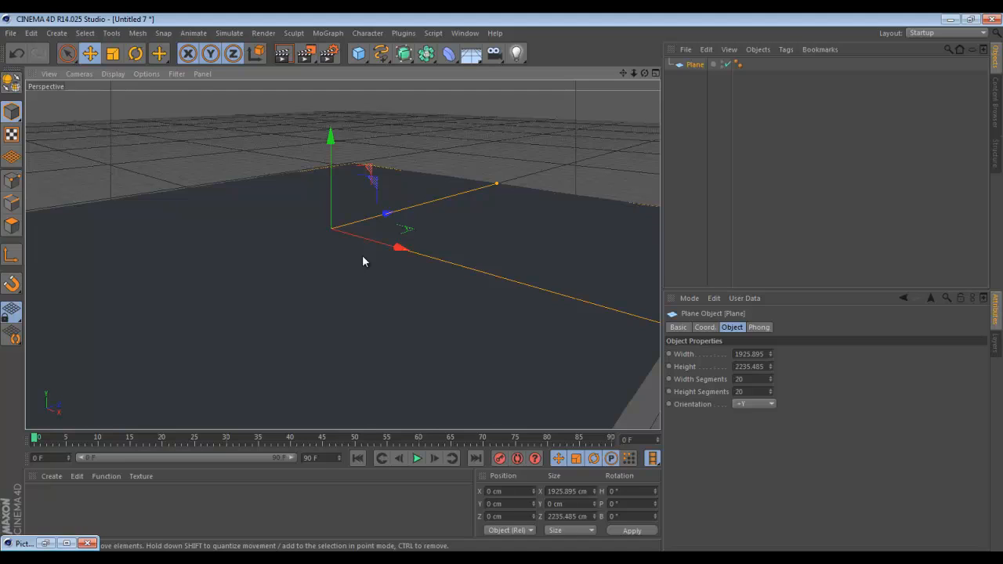
# - Examine the new project's settings, including default object color, linear workflow and input color profile
pyautogui.click(32, 32)
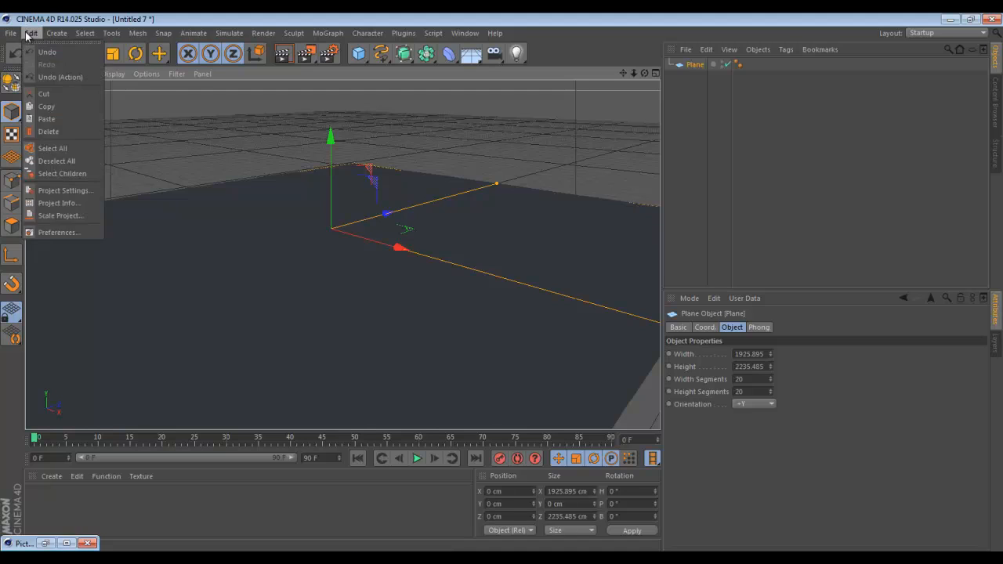
pyautogui.click(71, 190)
pyautogui.scroll(-1, 851, 493)
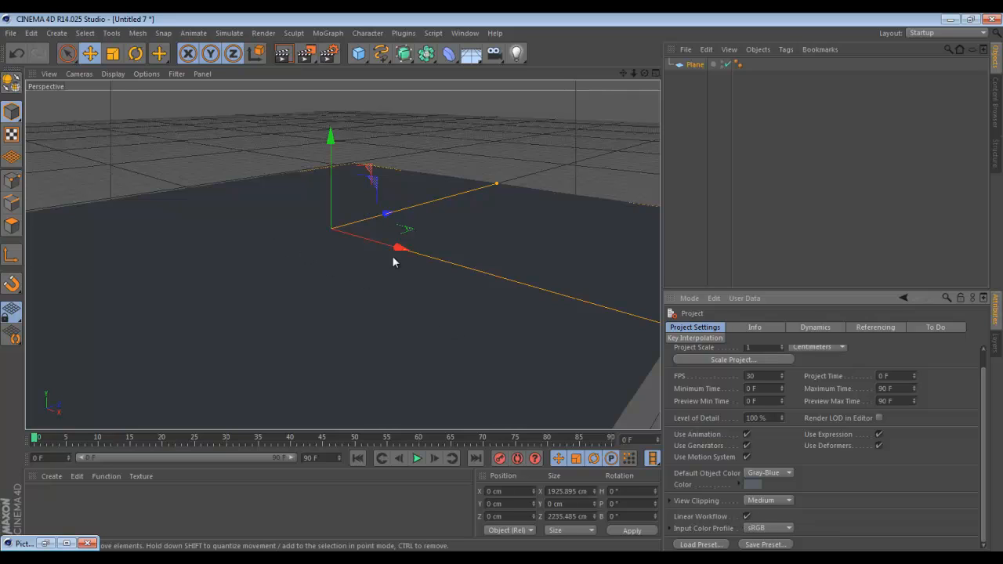
pyautogui.middleClick(320, 268)
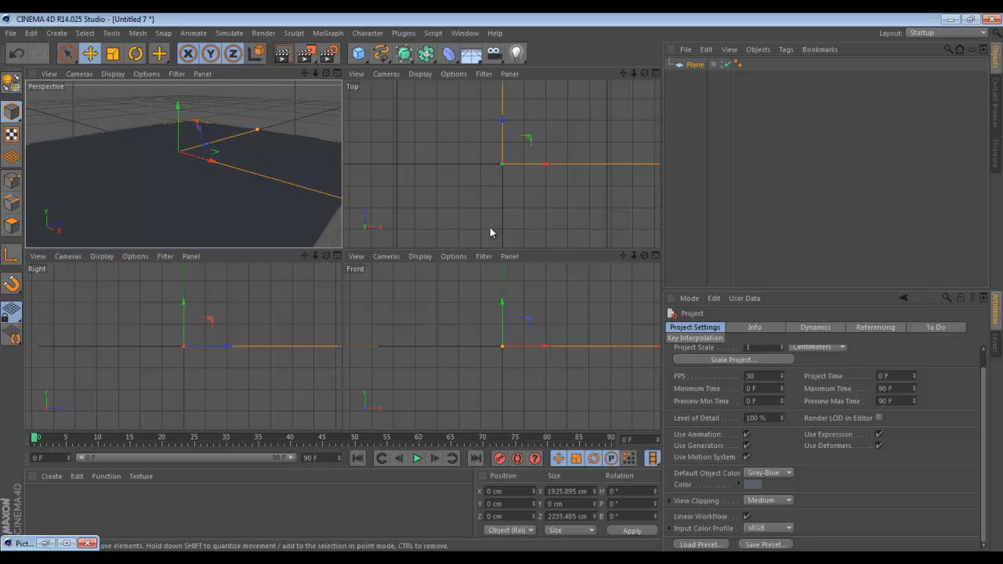
pyautogui.middleClick(263, 175)
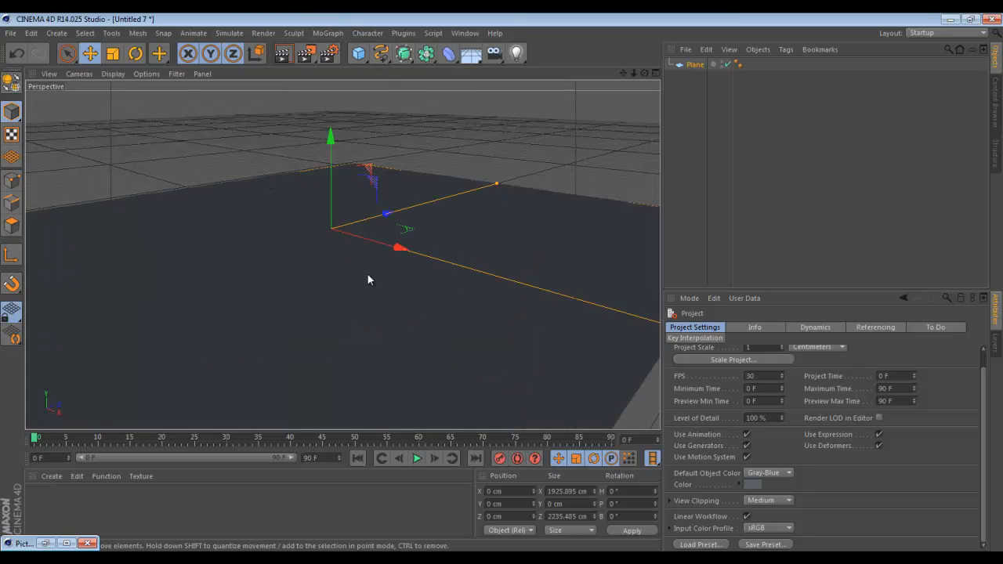
pyautogui.moveTo(368, 280)
pyautogui.keyDown('alt'); pyautogui.mouseDown()
pyautogui.moveTo(412, 320)
pyautogui.moveTo(537, 311)
pyautogui.moveTo(370, 284)
pyautogui.mouseUp(); pyautogui.keyUp('alt')
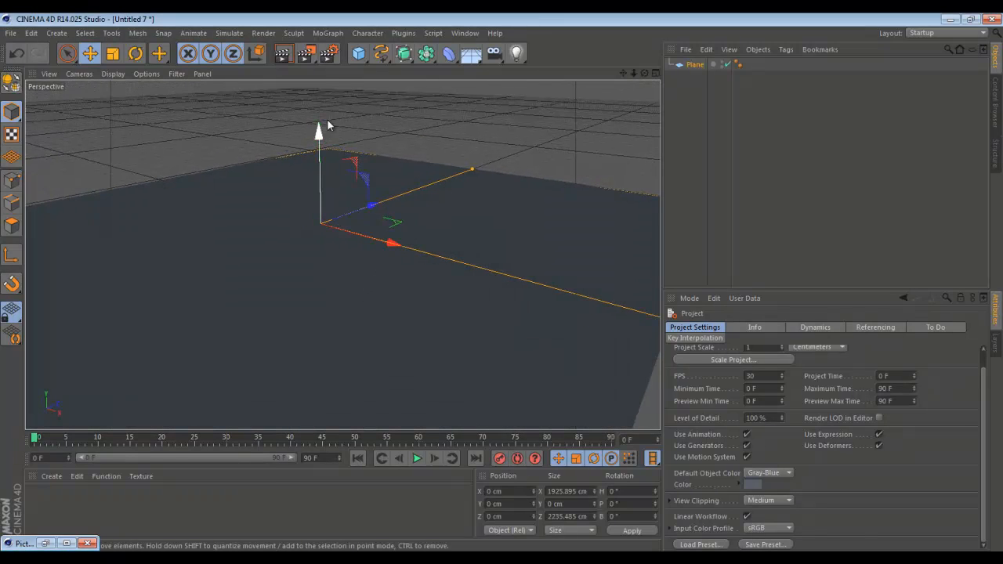
# - Copy both letter splines from the Syfy.c4d project and paste them into the new project, viewed from above
pyautogui.click(465, 32)
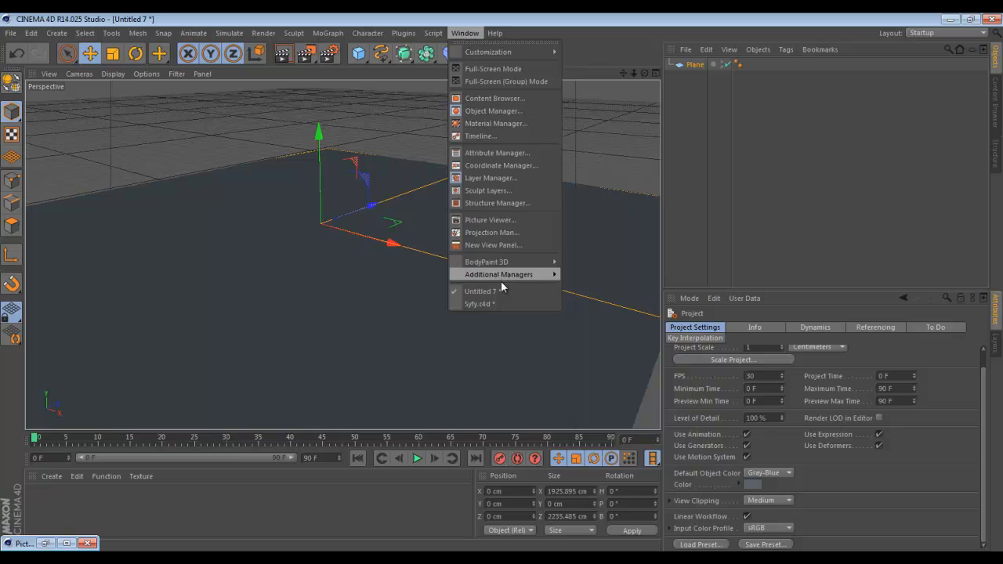
pyautogui.click(500, 302)
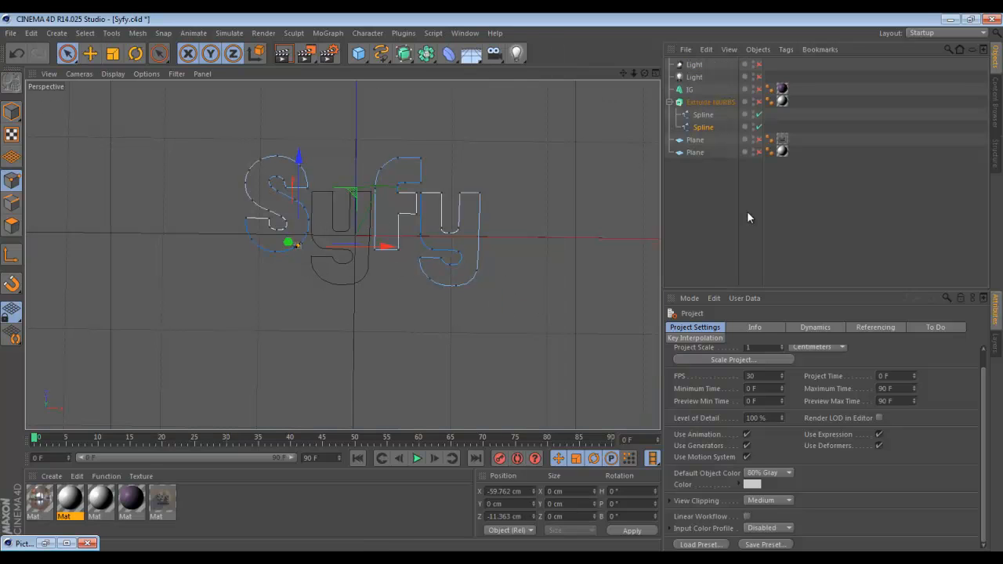
pyautogui.keyDown('shift'); pyautogui.click(703, 115); pyautogui.keyUp('shift')
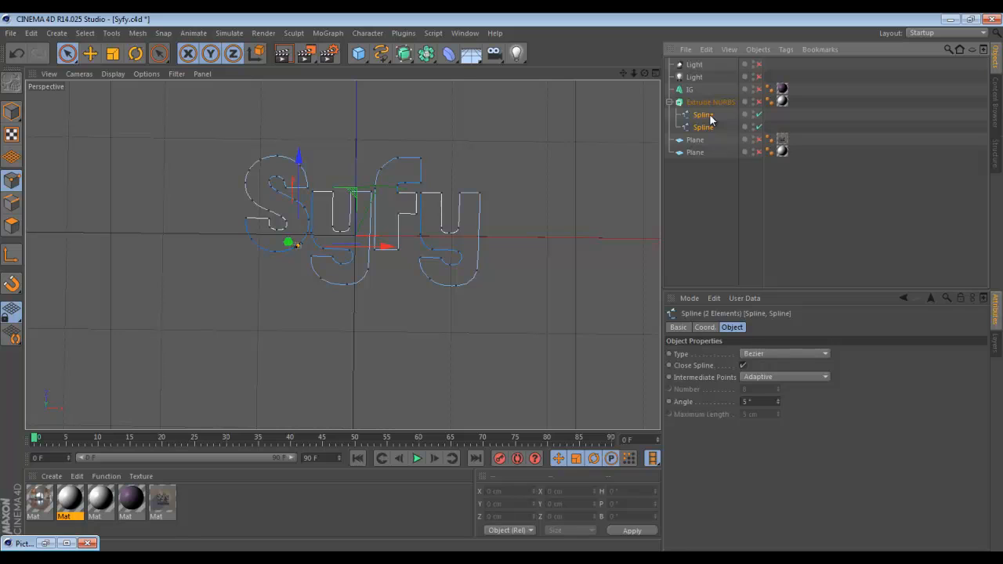
pyautogui.click(464, 33)
pyautogui.click(489, 293)
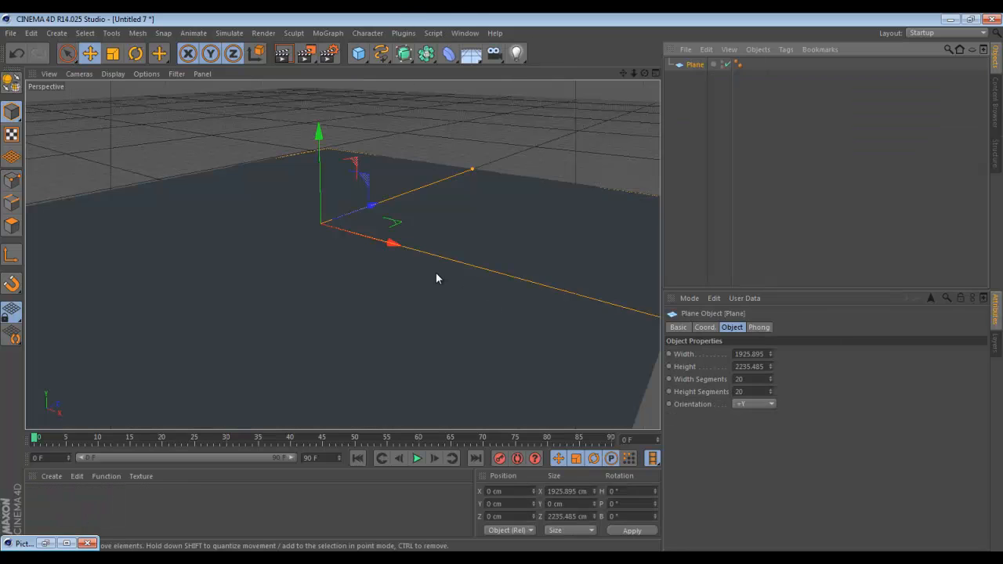
pyautogui.hotkey('ctrl', 'v')
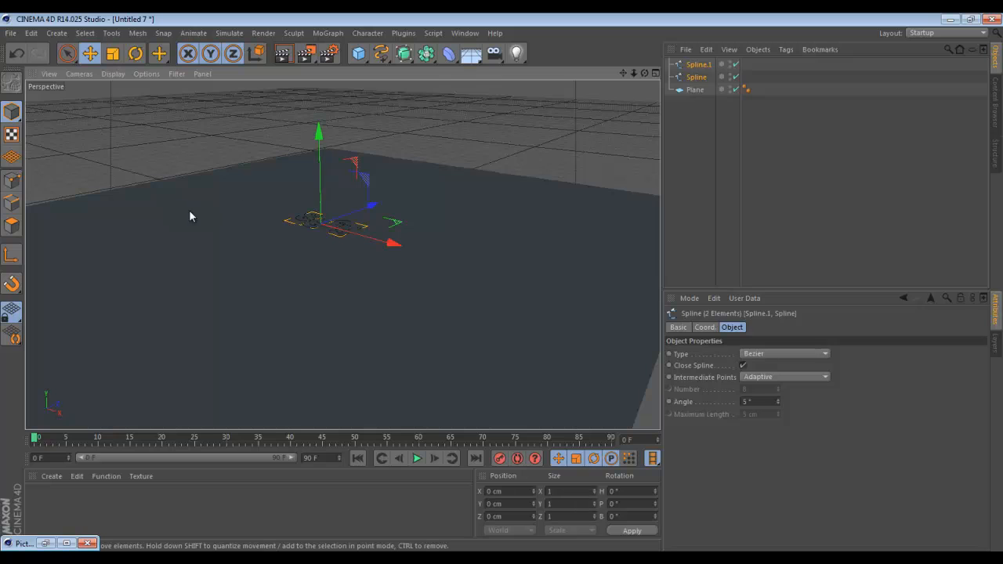
pyautogui.keyDown('alt'); pyautogui.moveTo(189, 210); pyautogui.dragTo(354, 407); pyautogui.keyUp('alt')
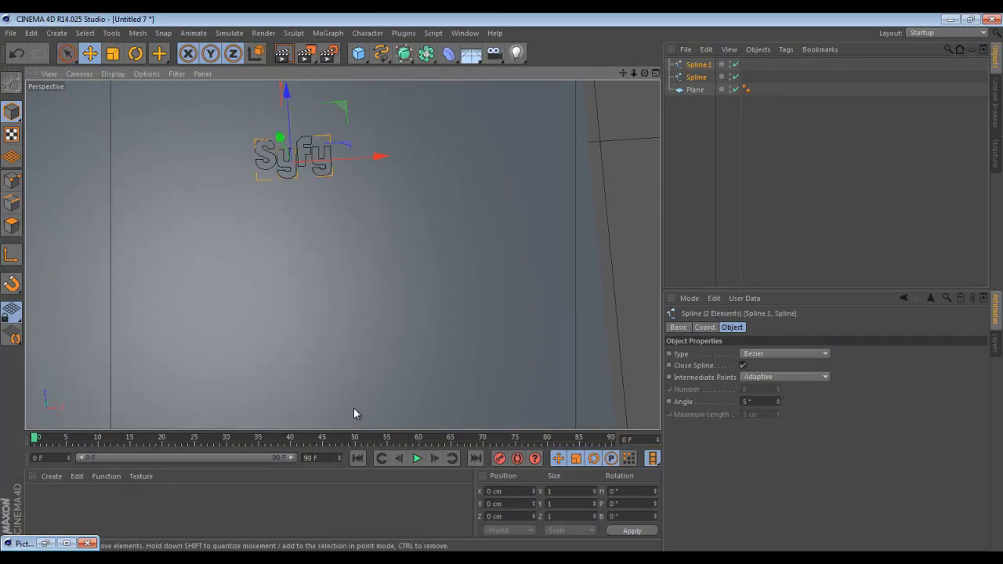
pyautogui.scroll(10, 250, 131)
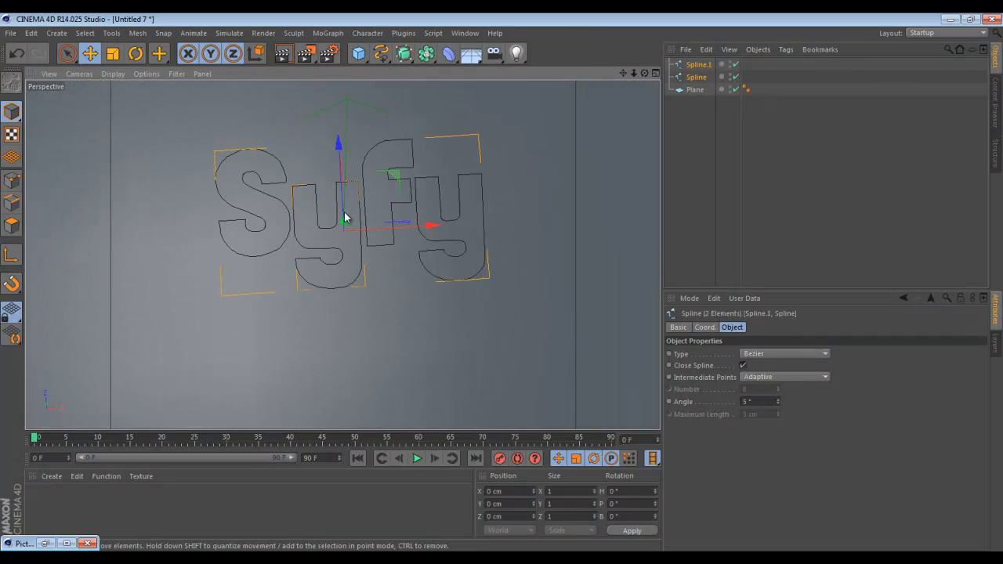
pyautogui.scroll(2, 344, 218)
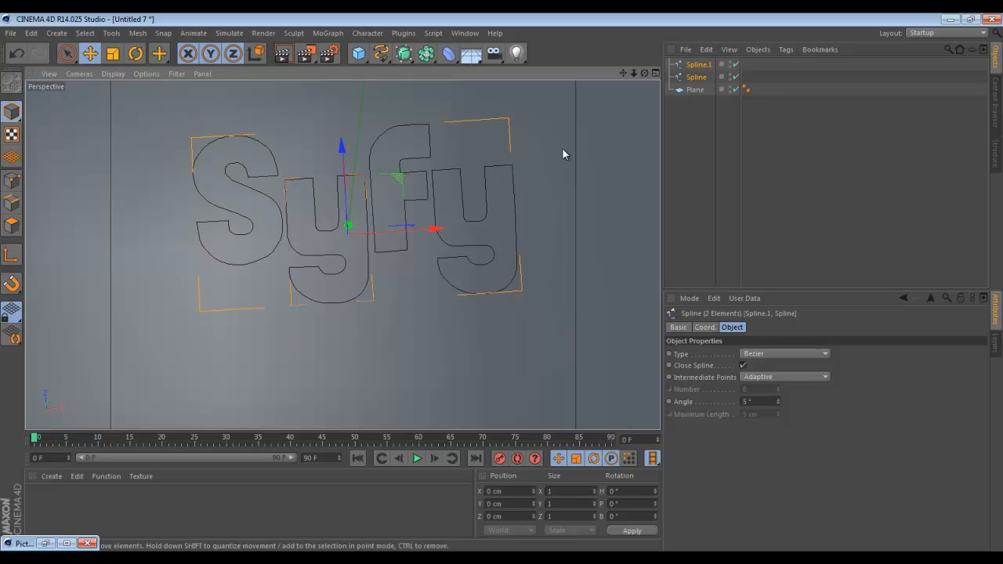
pyautogui.moveTo(644, 74); pyautogui.dragTo(501, 285)
# - Switch back to the Syfy.c4d project and enable the reference-image plane behind the splines
pyautogui.click(464, 33)
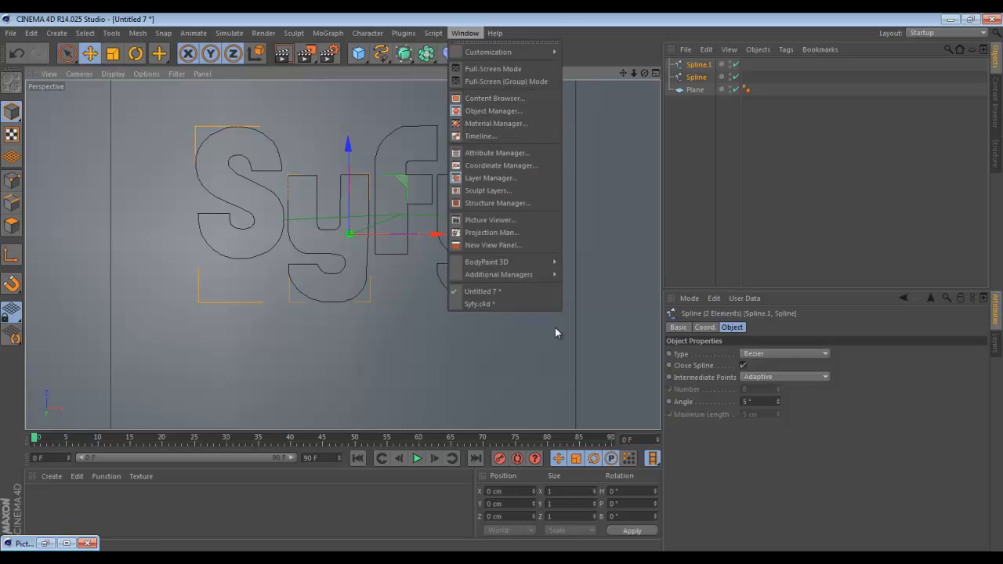
pyautogui.click(514, 306)
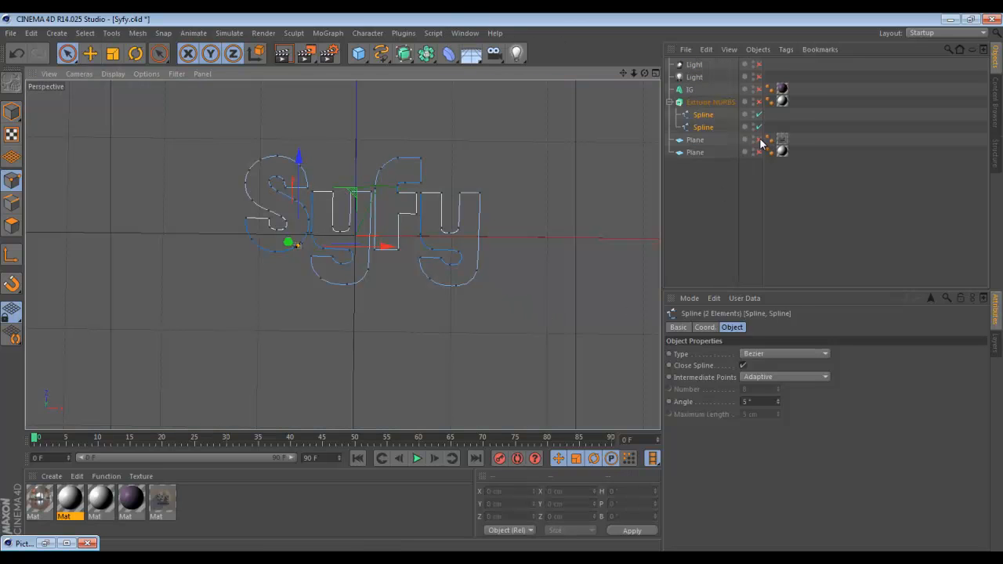
pyautogui.hotkey('ctrl', 'r')
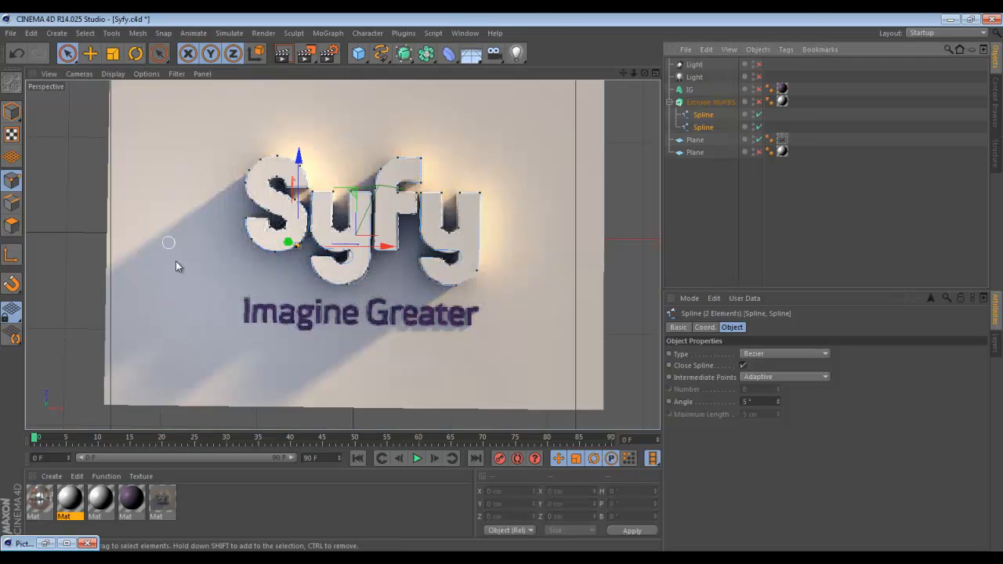
# - Examine the reference plane's material with its syfy.JPG color texture, and the splines traced over the letters
pyautogui.doubleClick(163, 501)
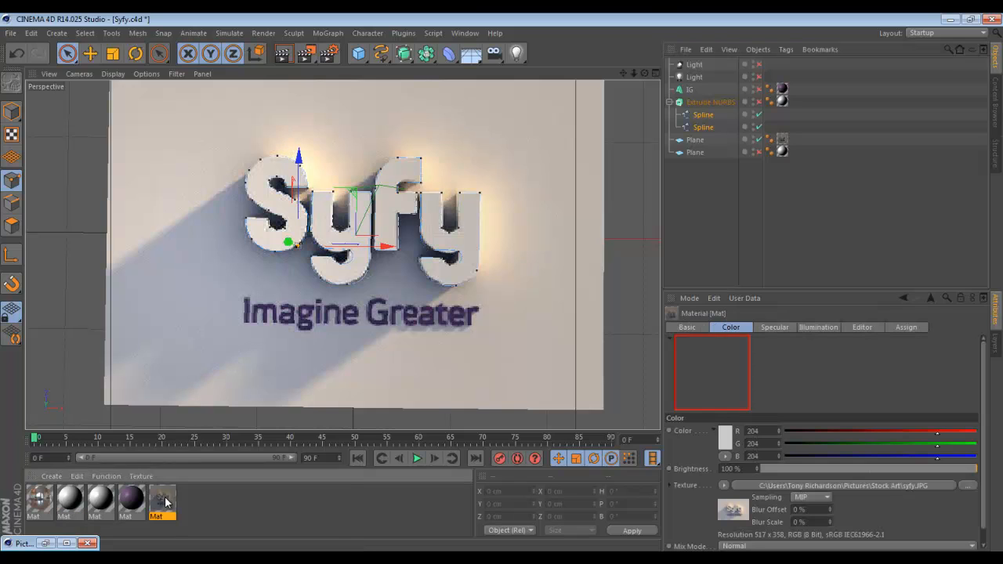
pyautogui.click(208, 233)
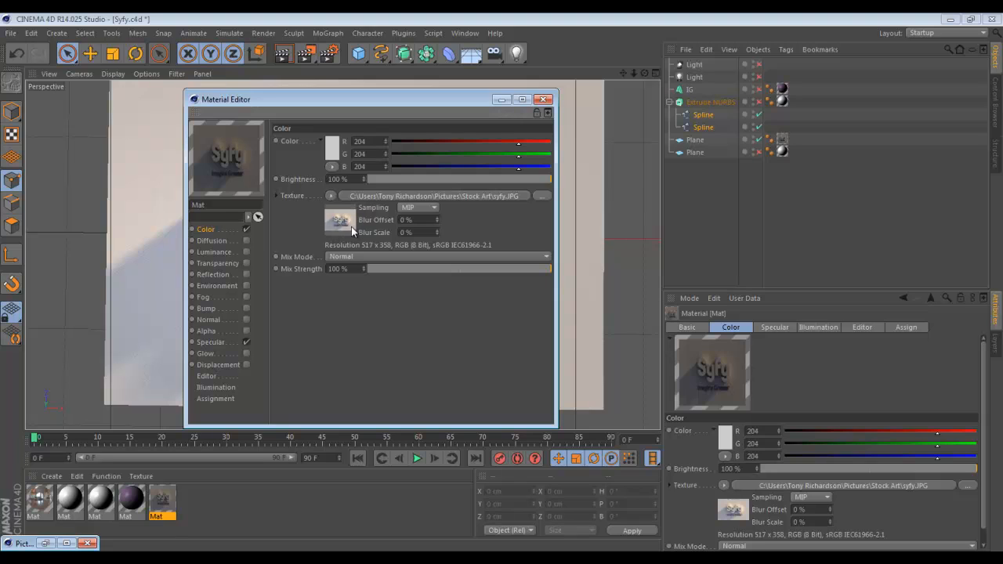
pyautogui.click(542, 100)
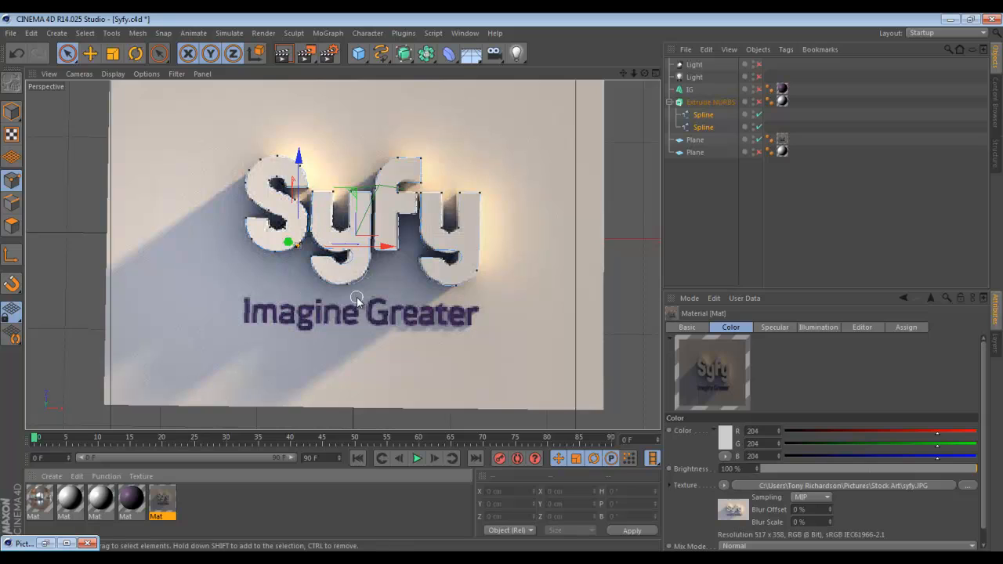
pyautogui.keyDown('alt'); pyautogui.moveTo(358, 298); pyautogui.dragTo(322, 316); pyautogui.keyUp('alt')
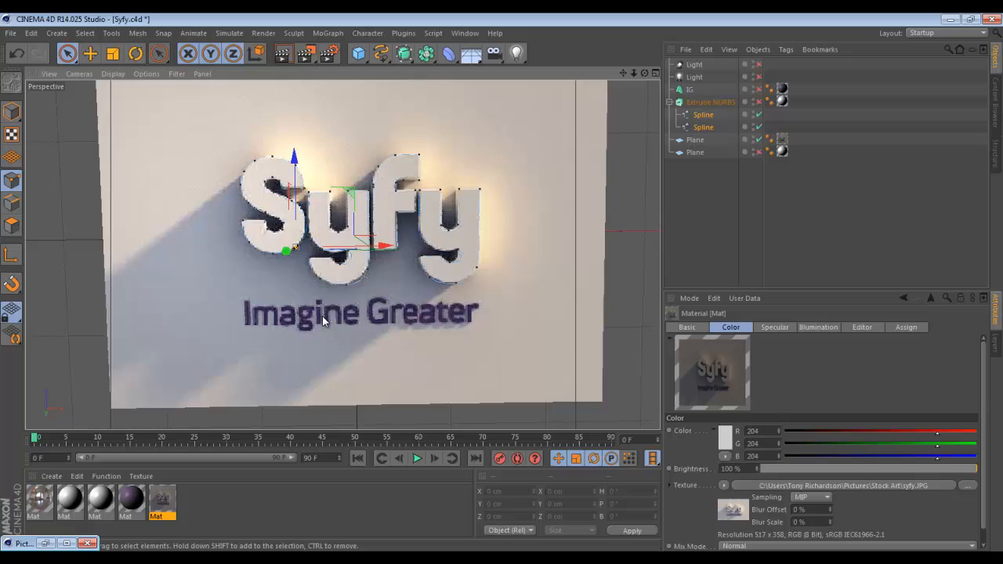
# - Switch to the Untitled 7 project, connect the two letter splines into a single spline and delete the two originals
pyautogui.click(464, 33)
pyautogui.click(495, 292)
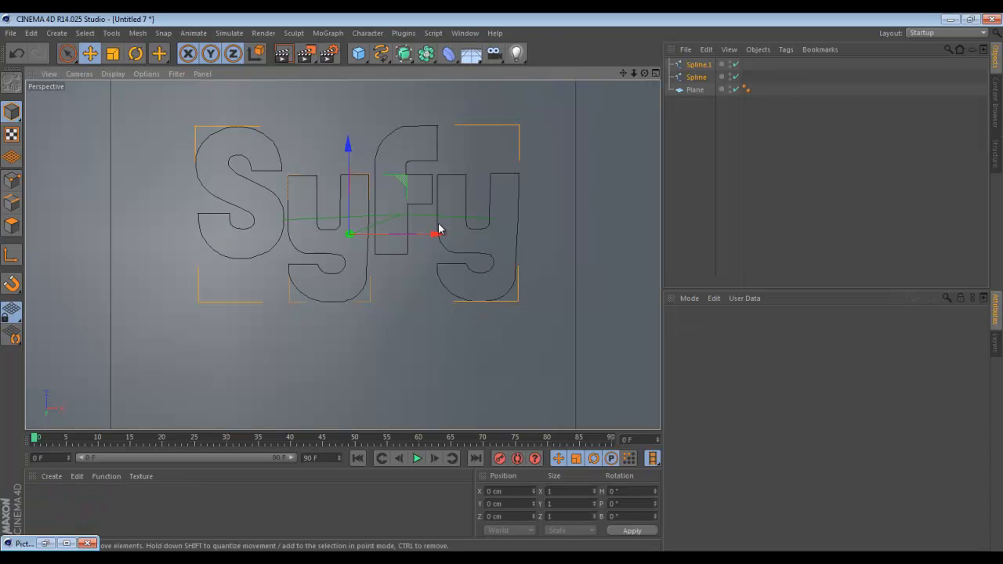
pyautogui.rightClick(696, 69)
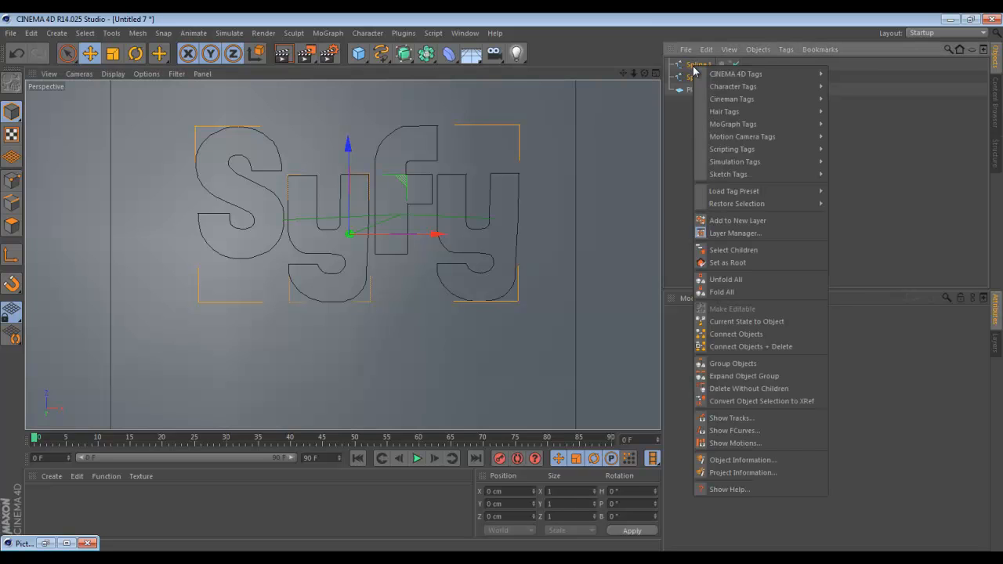
pyautogui.click(735, 334)
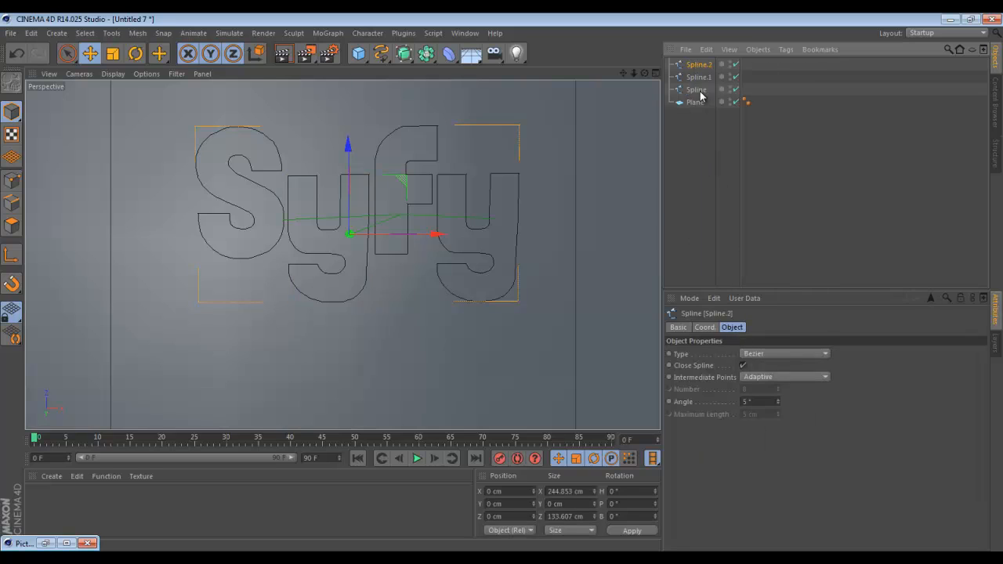
pyautogui.click(697, 77)
pyautogui.keyDown('shift'); pyautogui.click(696, 89); pyautogui.keyUp('shift')
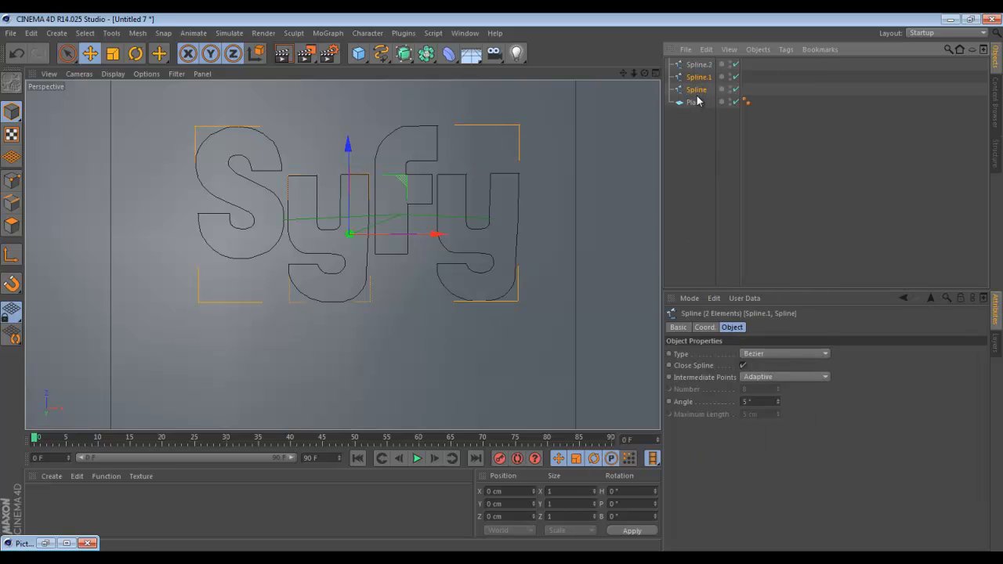
pyautogui.press('Delete')
pyautogui.click(697, 64)
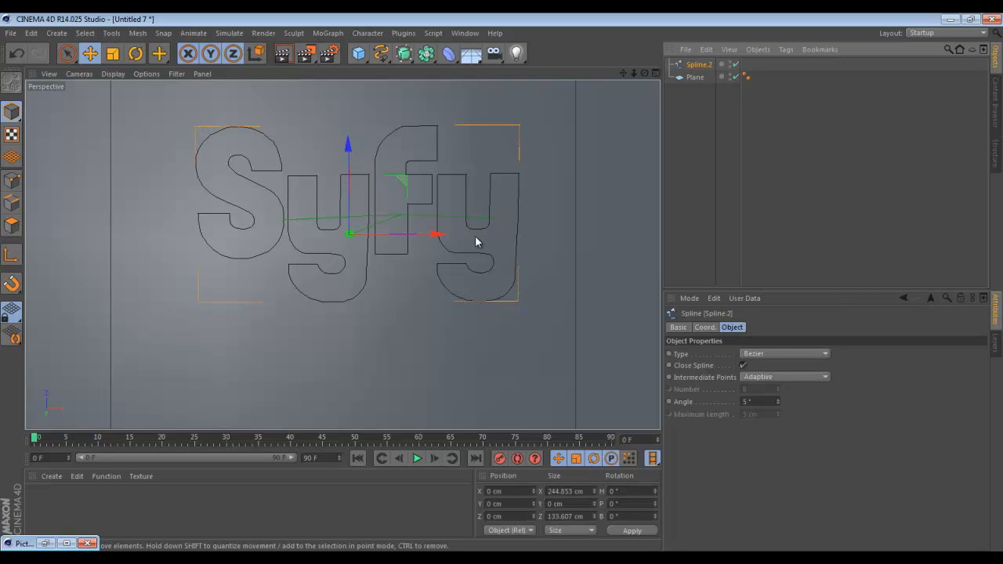
# - Add an Extrude NURBS object and make the connected letter spline its child
pyautogui.click(404, 53)
pyautogui.click(536, 74)
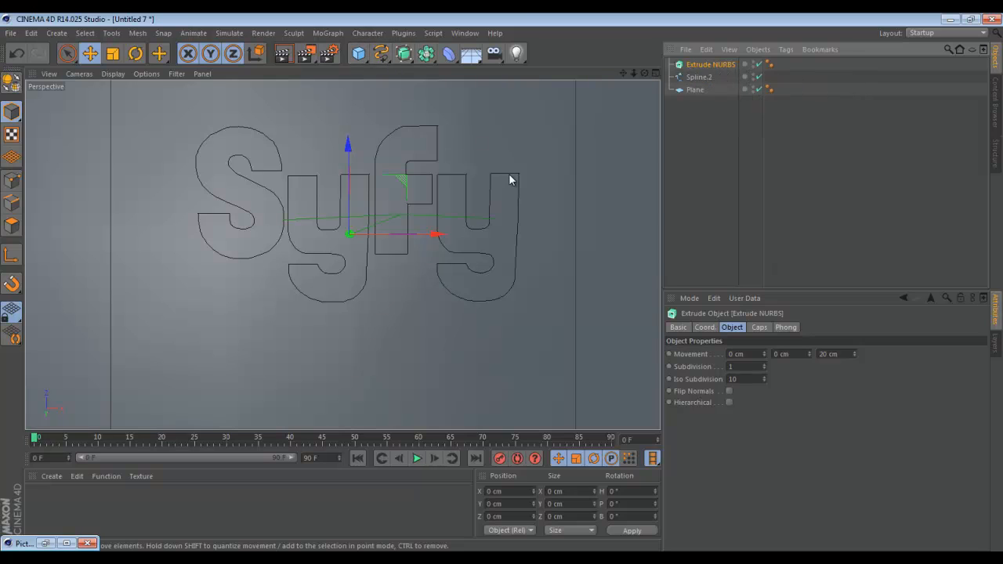
pyautogui.click(698, 77)
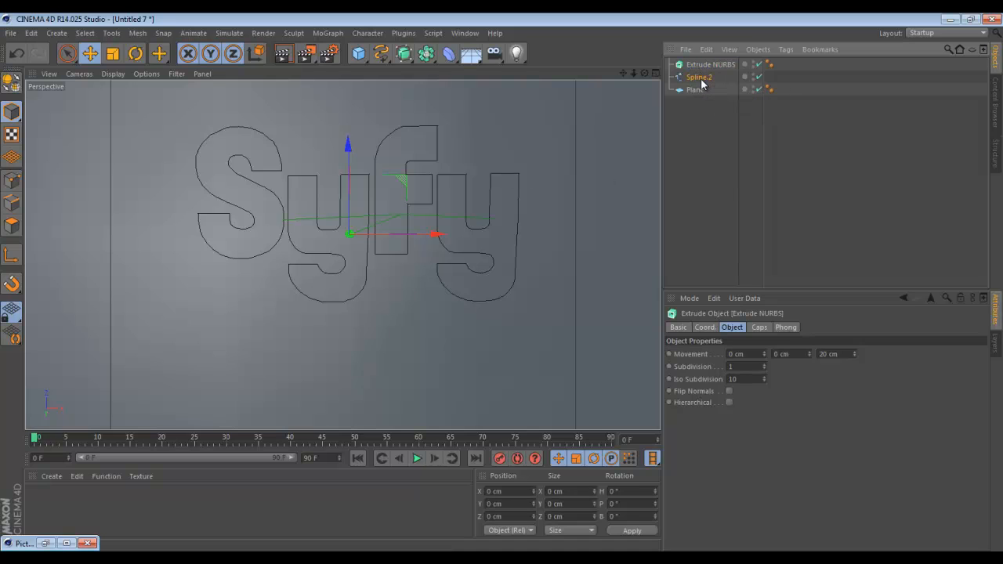
pyautogui.moveTo(709, 62); pyautogui.dragTo(710, 64)
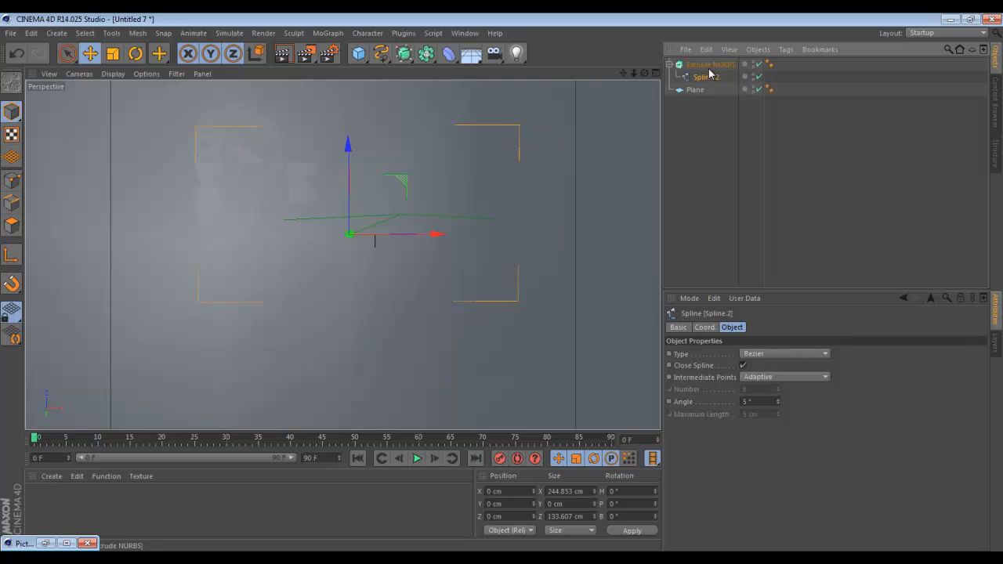
pyautogui.keyDown('alt'); pyautogui.moveTo(300, 311); pyautogui.dragTo(353, 264); pyautogui.keyUp('alt')
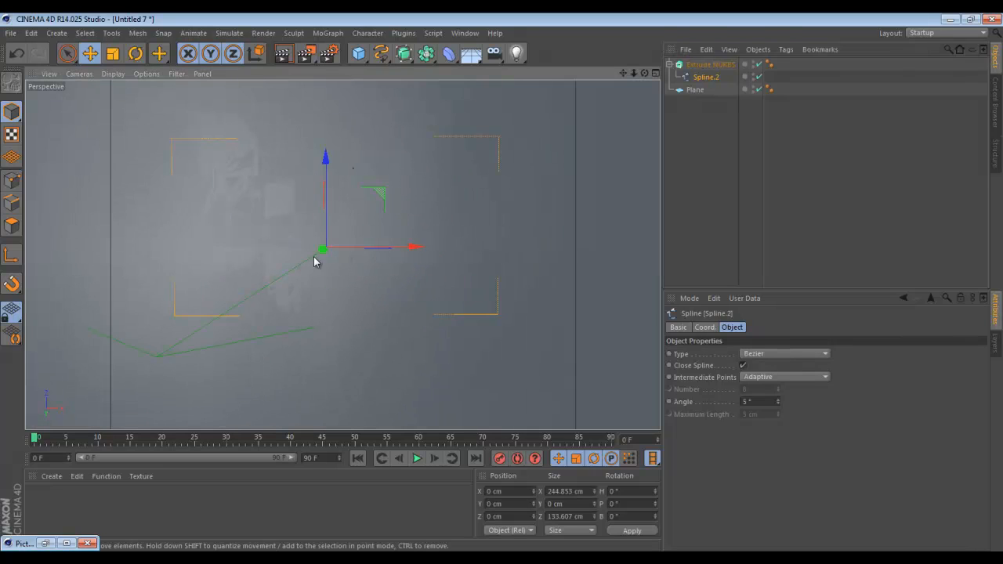
# - Set the Extrude NURBS movement to 20 cm along Y and 0 cm along Z
pyautogui.click(699, 65)
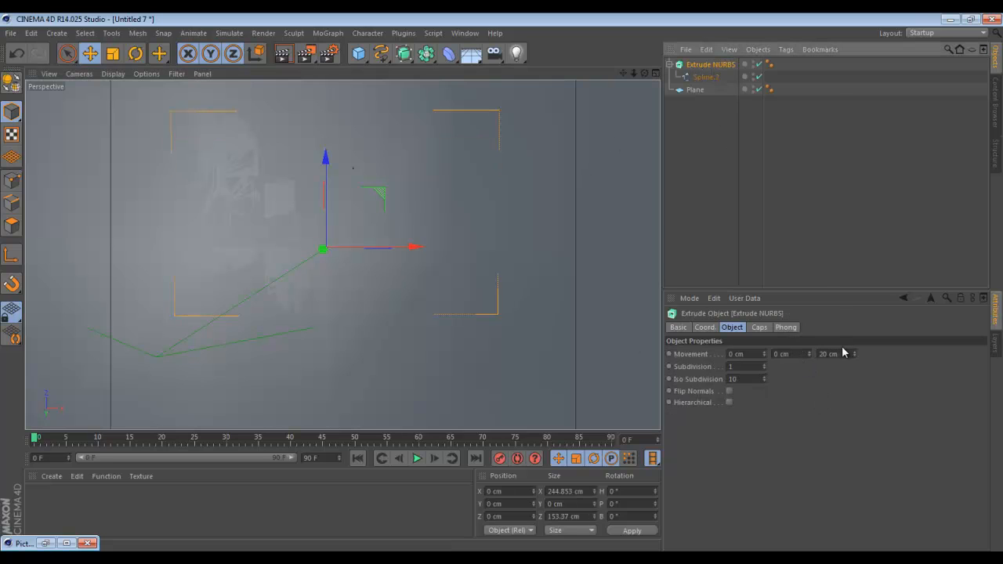
pyautogui.moveTo(845, 353); pyautogui.dragTo(791, 354)
pyautogui.write('0')
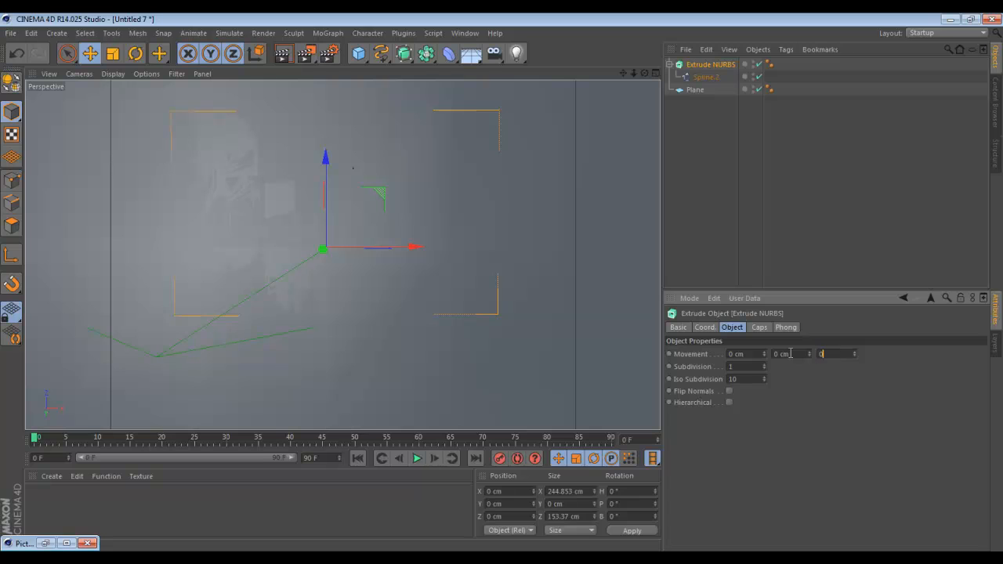
pyautogui.click(809, 351)
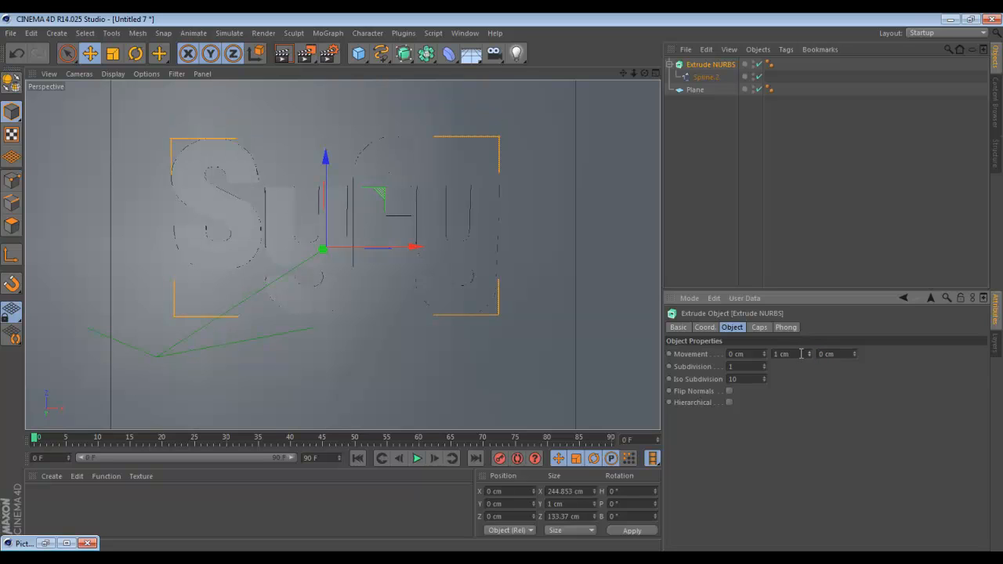
pyautogui.doubleClick(801, 353)
pyautogui.write('20')
pyautogui.press('Return')
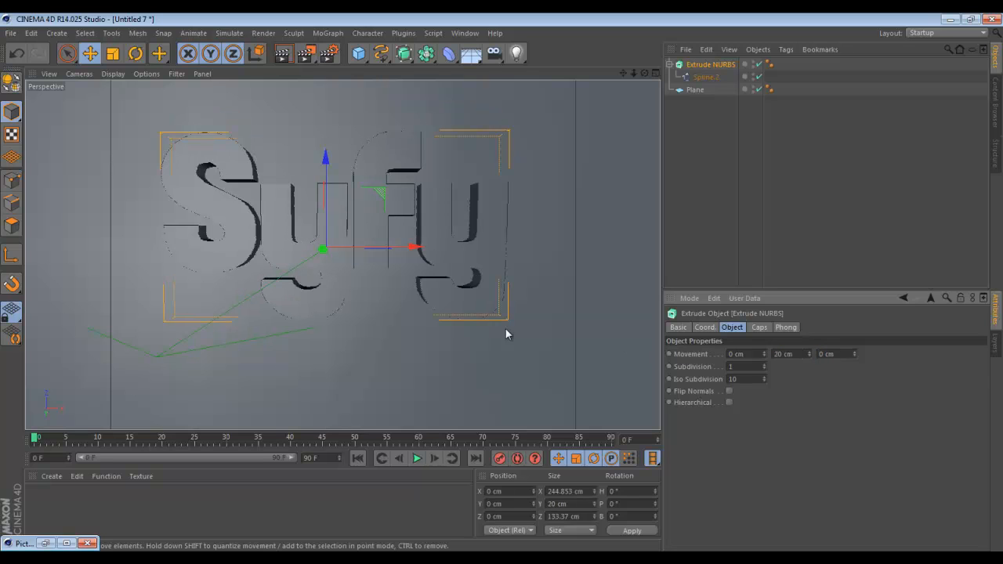
# - Add a MoText object and rotate it to a pitch of -90° so it lies parallel to the backdrop plane
pyautogui.keyDown('alt'); pyautogui.moveTo(396, 289); pyautogui.dragTo(365, 253); pyautogui.keyUp('alt')
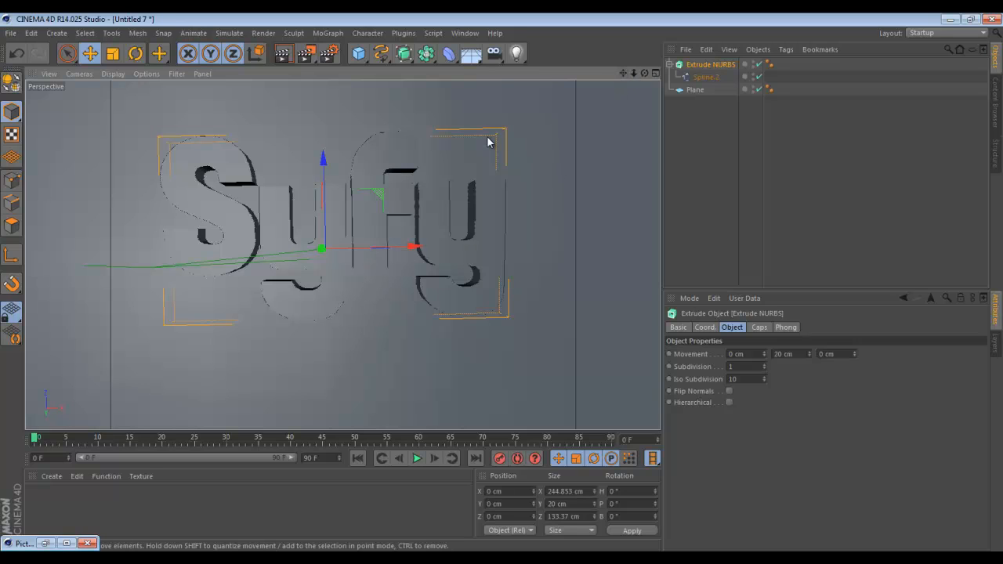
pyautogui.keyDown('alt'); pyautogui.moveTo(487, 141); pyautogui.dragTo(487, 142); pyautogui.keyUp('alt')
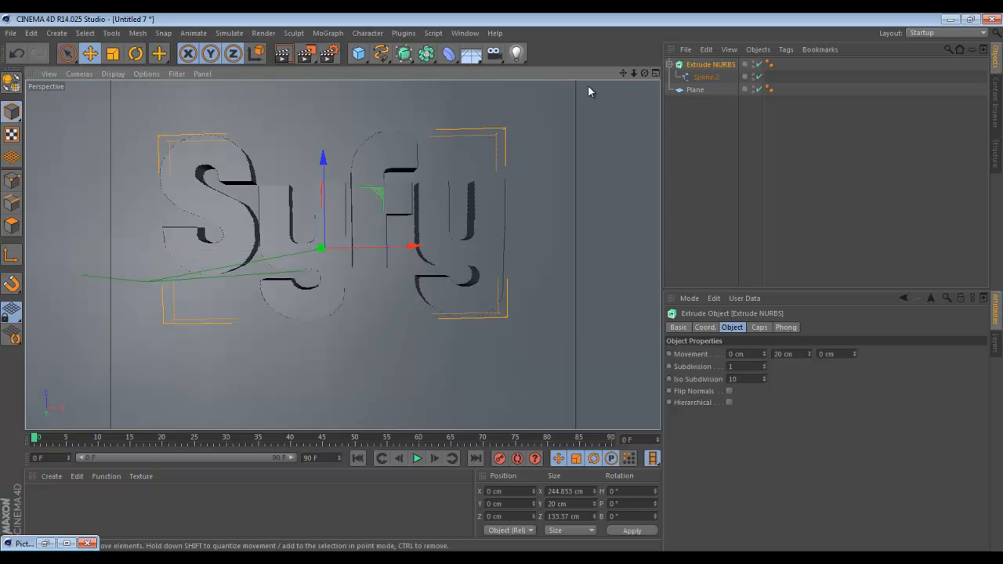
pyautogui.scroll(-4, 457, 241)
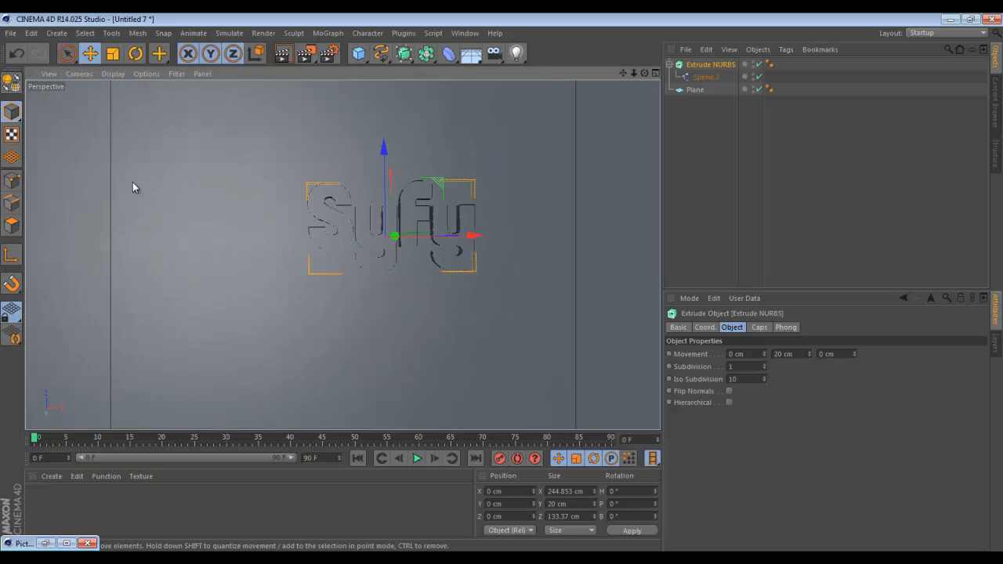
pyautogui.scroll(-1, 236, 236)
pyautogui.click(328, 33)
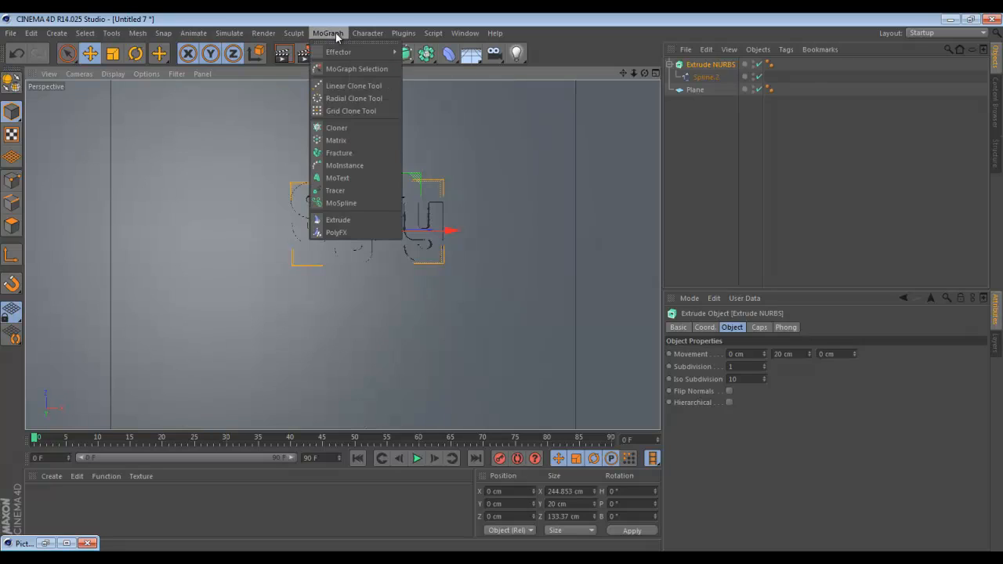
pyautogui.click(351, 178)
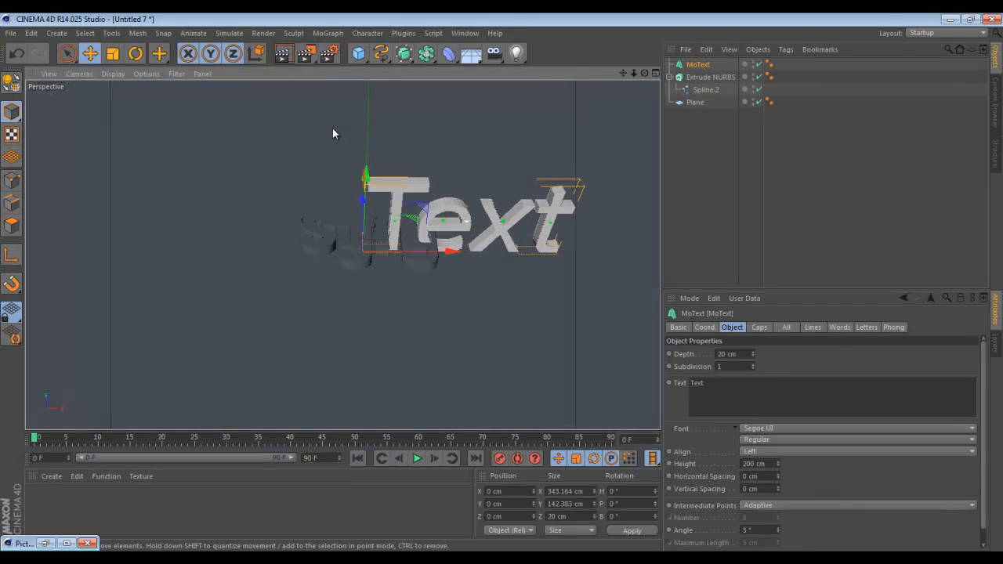
pyautogui.keyDown('alt'); pyautogui.moveTo(332, 154); pyautogui.dragTo(311, 305); pyautogui.keyUp('alt')
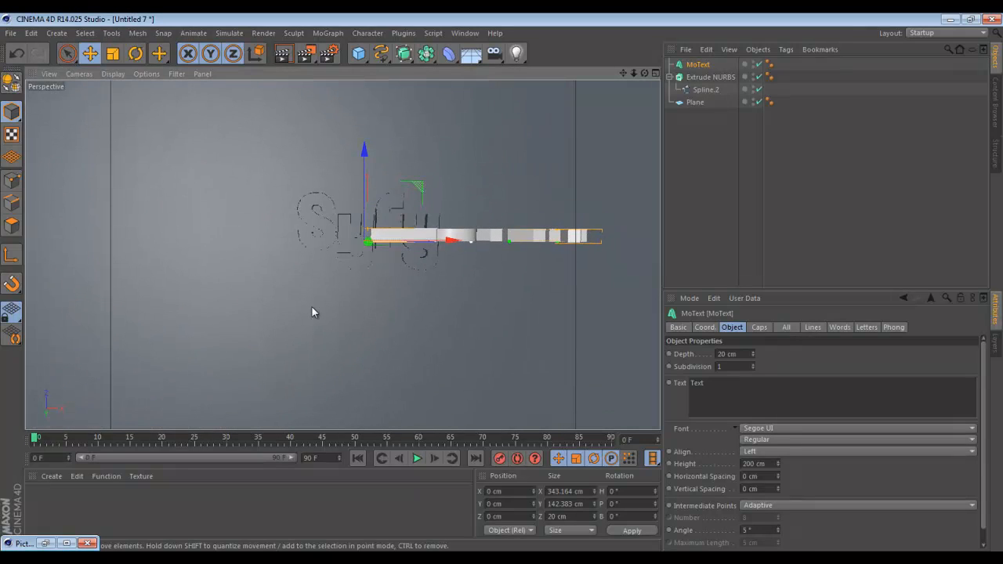
pyautogui.press('r')
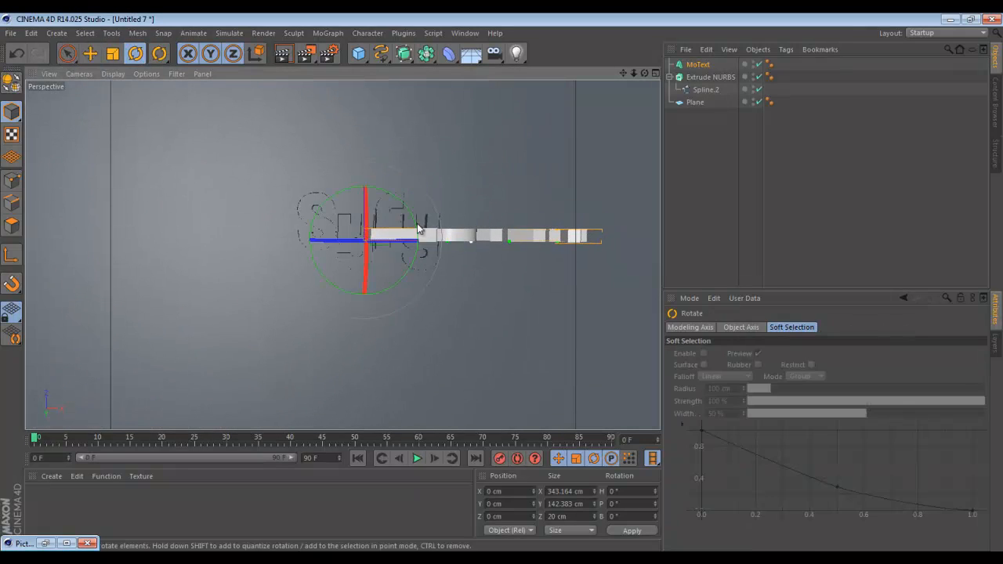
pyautogui.moveTo(365, 282); pyautogui.dragTo(367, 144)
# - Move the MoText below the Syfy letters, to about X -154 cm, Y 42.5 cm, Z -151 cm
pyautogui.click(90, 52)
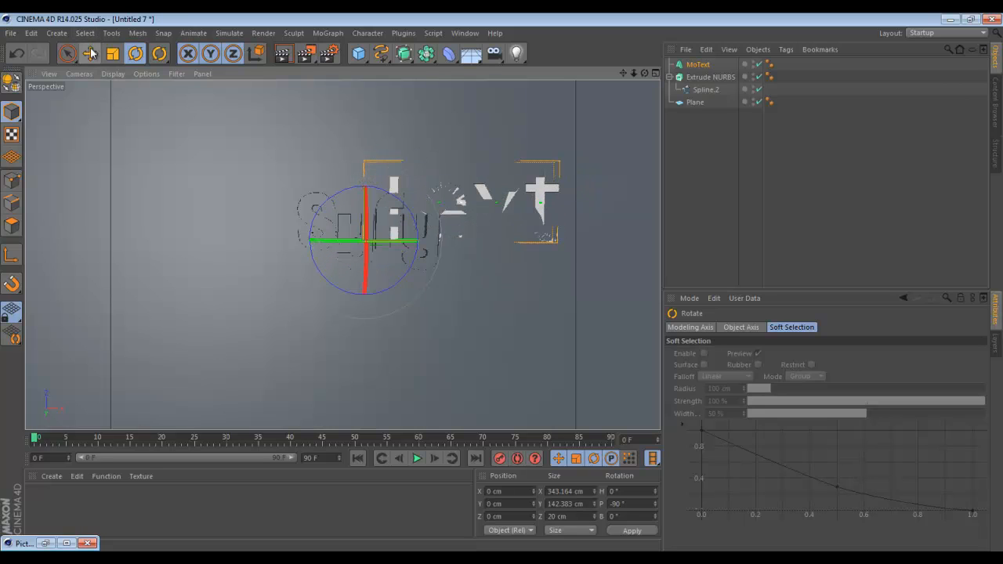
pyautogui.moveTo(360, 238); pyautogui.dragTo(333, 233)
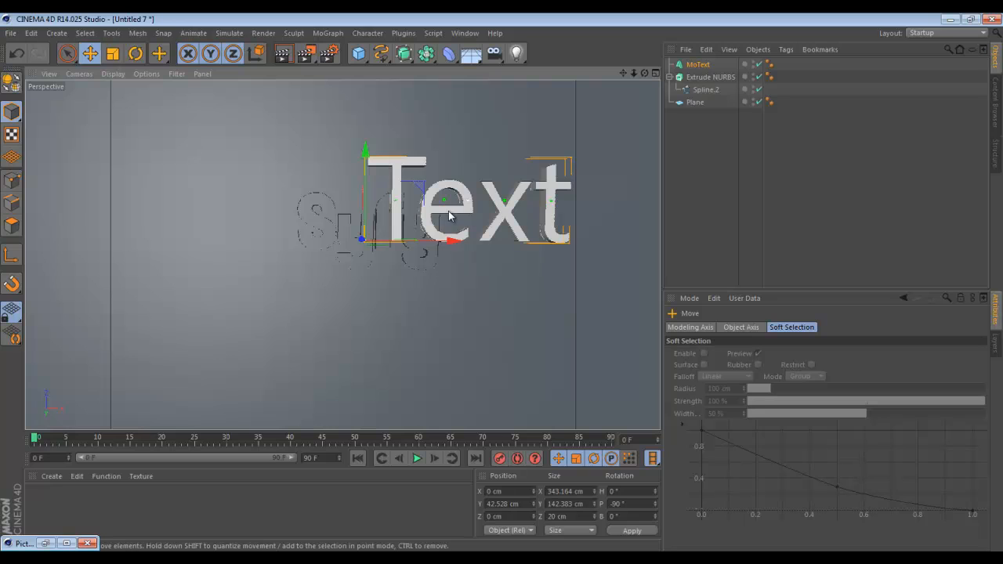
pyautogui.moveTo(454, 240); pyautogui.dragTo(365, 239)
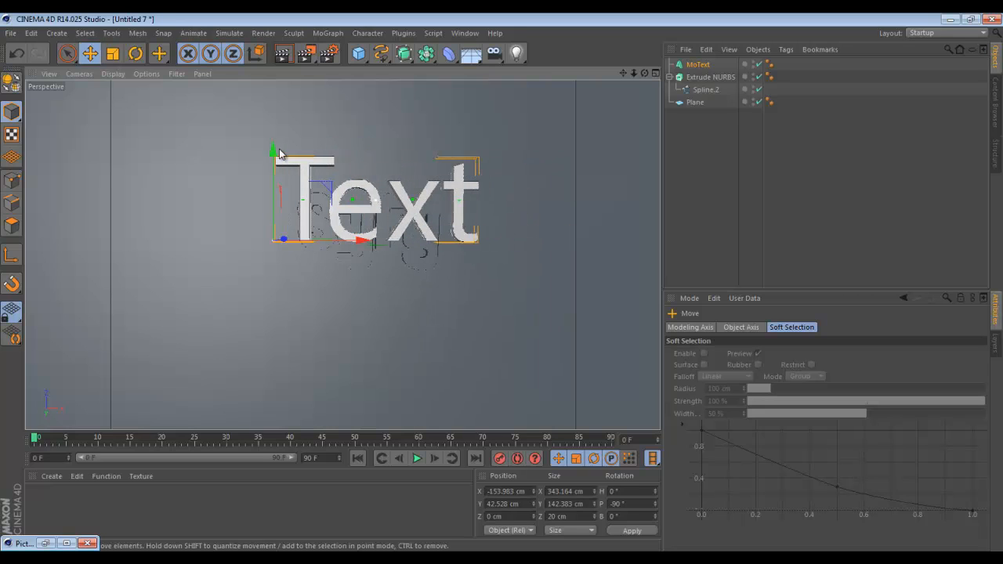
pyautogui.moveTo(273, 149); pyautogui.dragTo(240, 283)
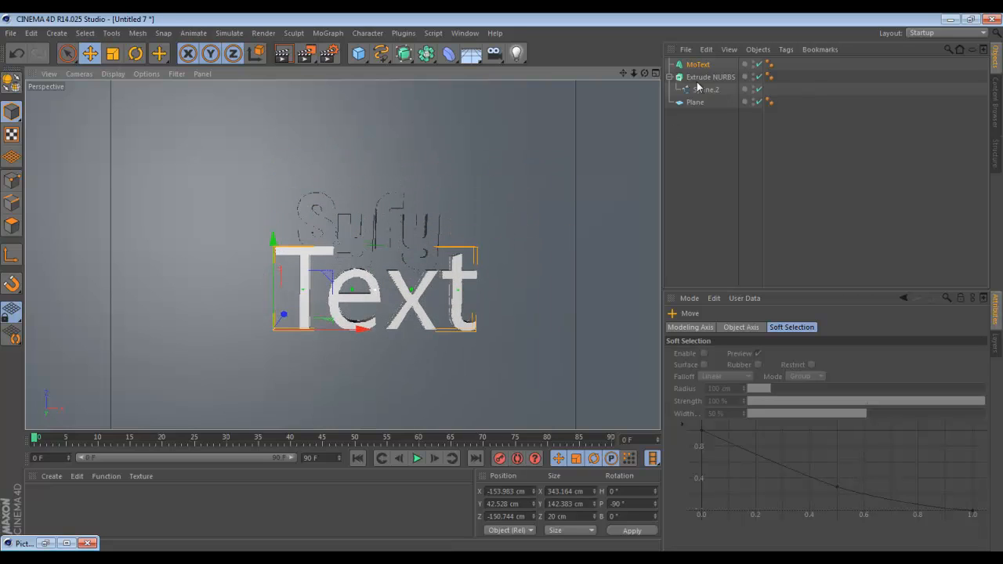
# - Rename the MoText object as IG and change its text to "Imagine Greater"
pyautogui.doubleClick(693, 65)
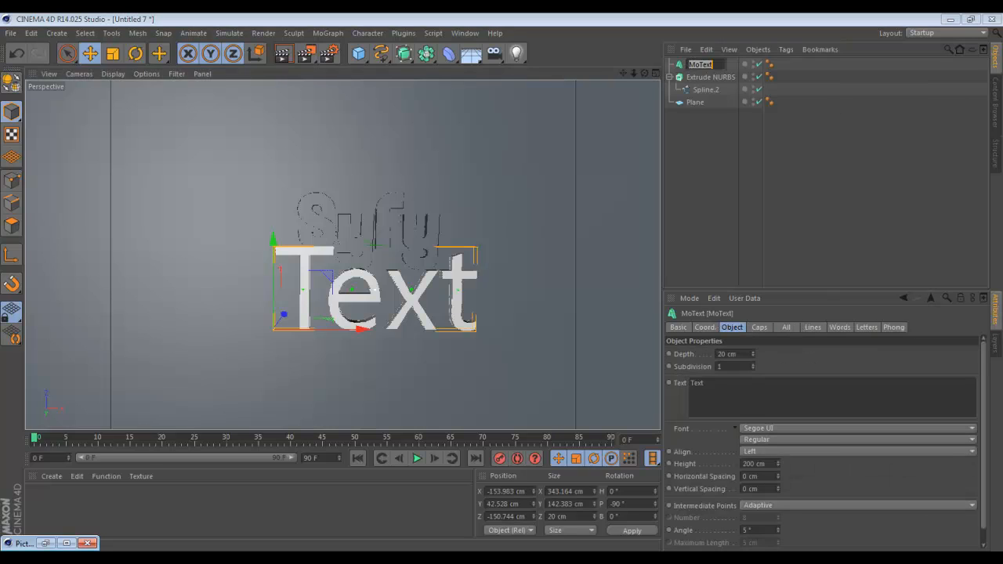
pyautogui.write('Ic')
pyautogui.press('Return')
pyautogui.moveTo(709, 384); pyautogui.dragTo(686, 381)
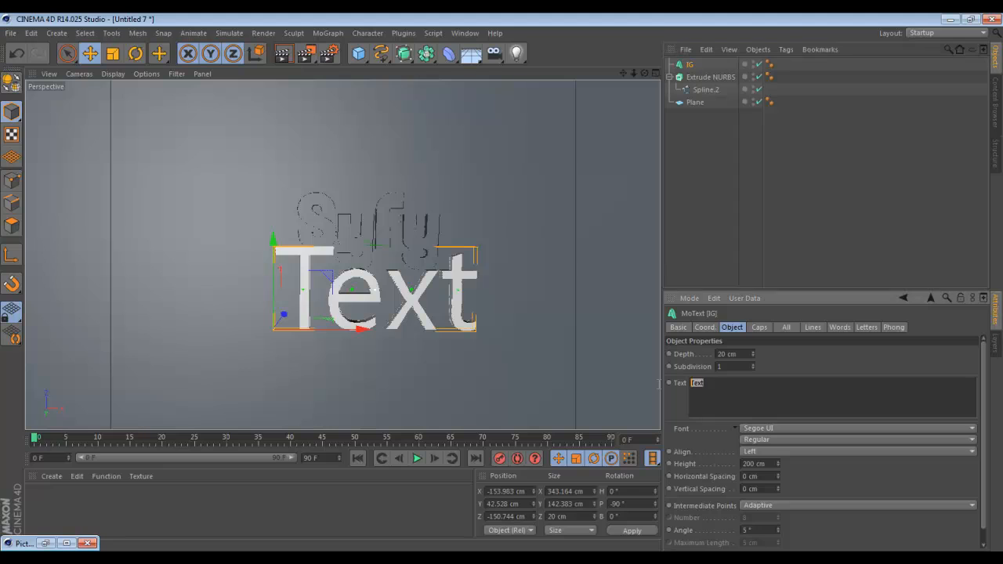
pyautogui.press('BackSpace')
pyautogui.write('Imagine Greater')
# - Set the Imagine Greater text's font to Arial and its height to 30 cm
pyautogui.click(971, 428)
pyautogui.moveTo(974, 443); pyautogui.dragTo(950, 57)
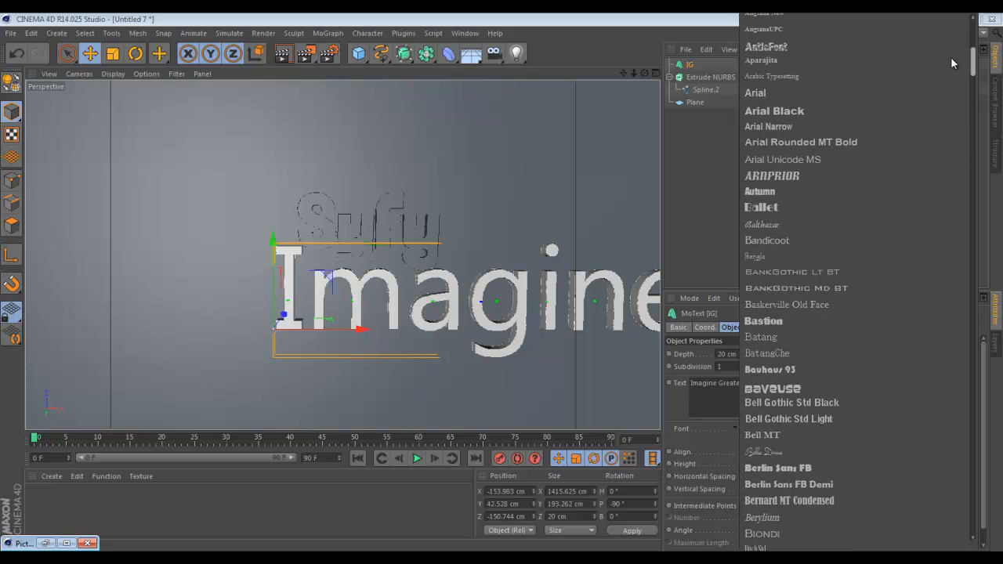
pyautogui.click(901, 94)
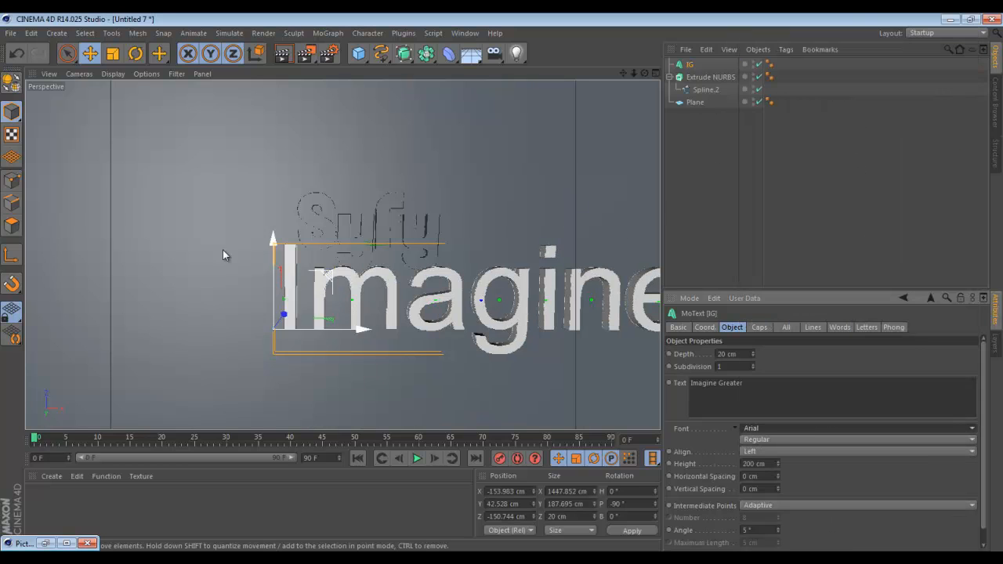
pyautogui.scroll(-3, 94, 228)
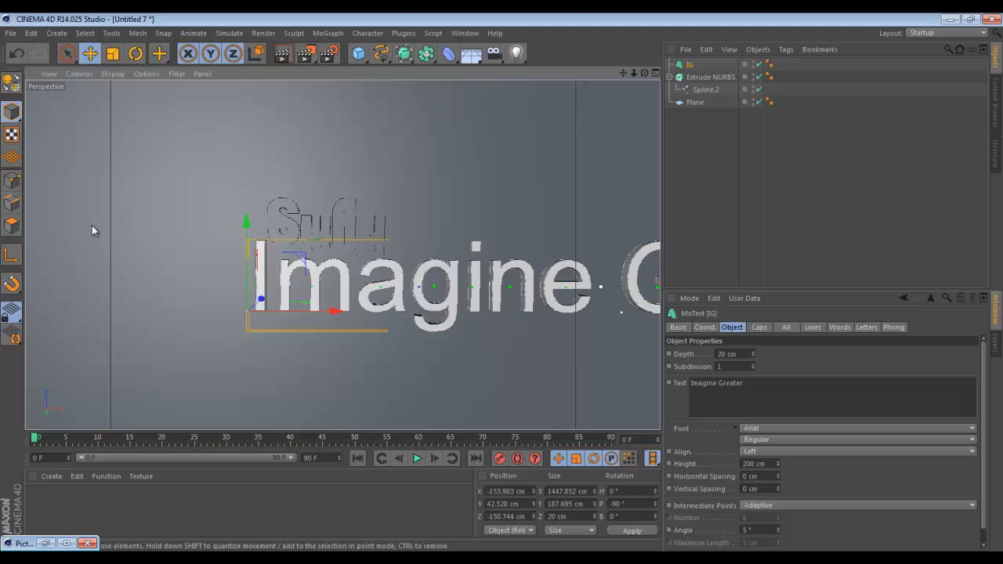
pyautogui.doubleClick(770, 463)
pyautogui.write('30')
pyautogui.press('Return')
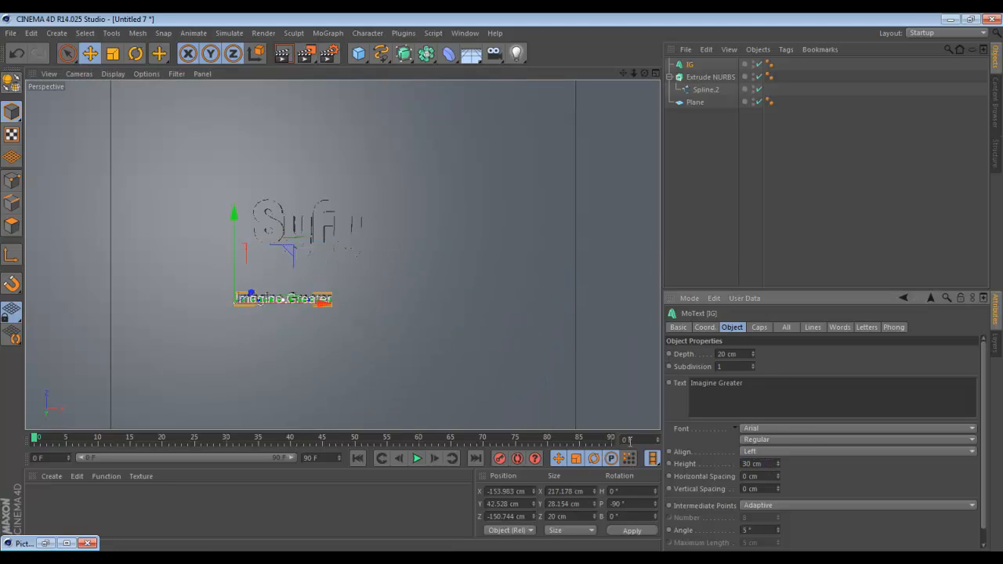
pyautogui.scroll(3, 299, 158)
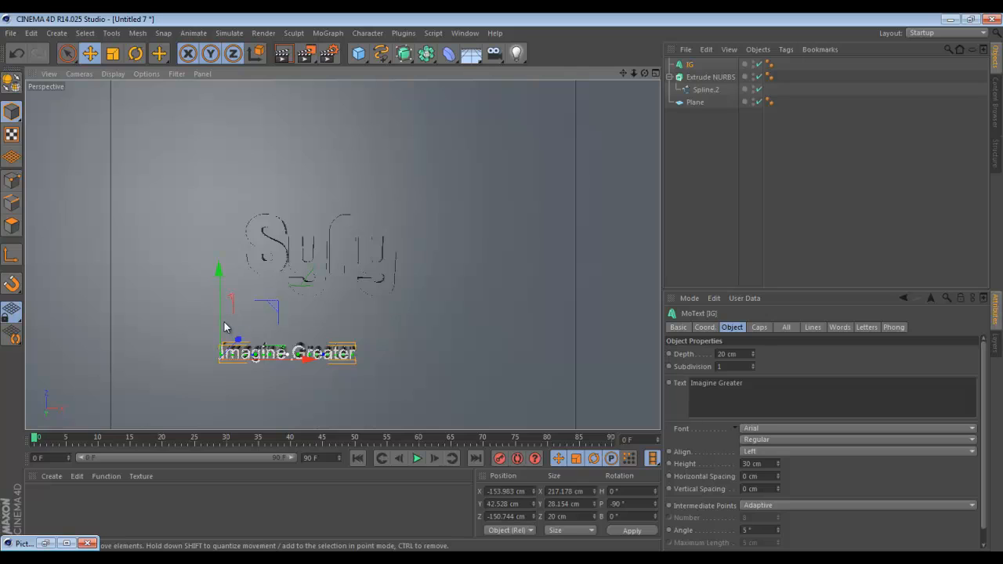
# - Move the Imagine Greater text closer beneath the Syfy letters, to about X -109 cm, Z -89 cm, and set its depth to 7 cm
pyautogui.moveTo(219, 317); pyautogui.dragTo(335, 323)
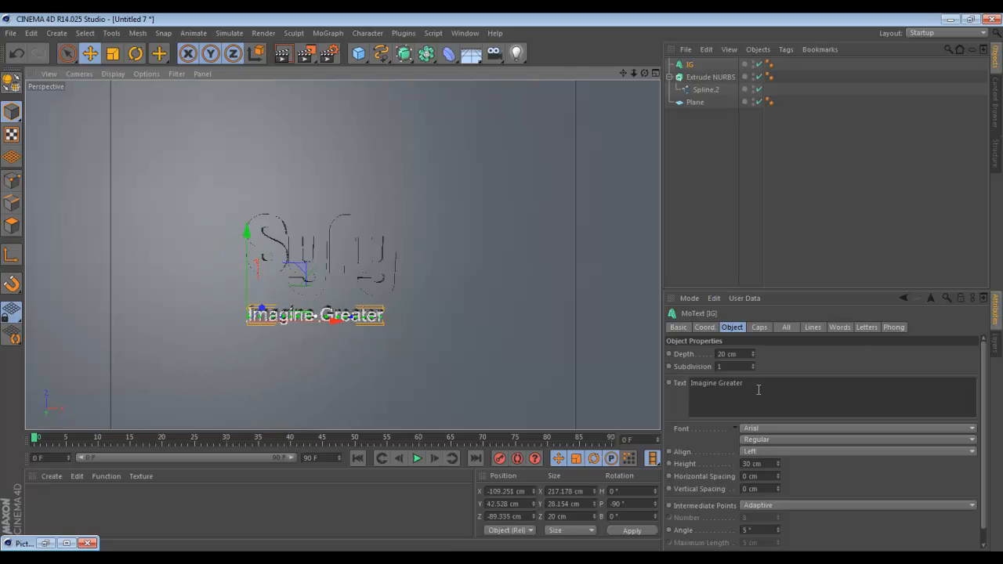
pyautogui.click(730, 354)
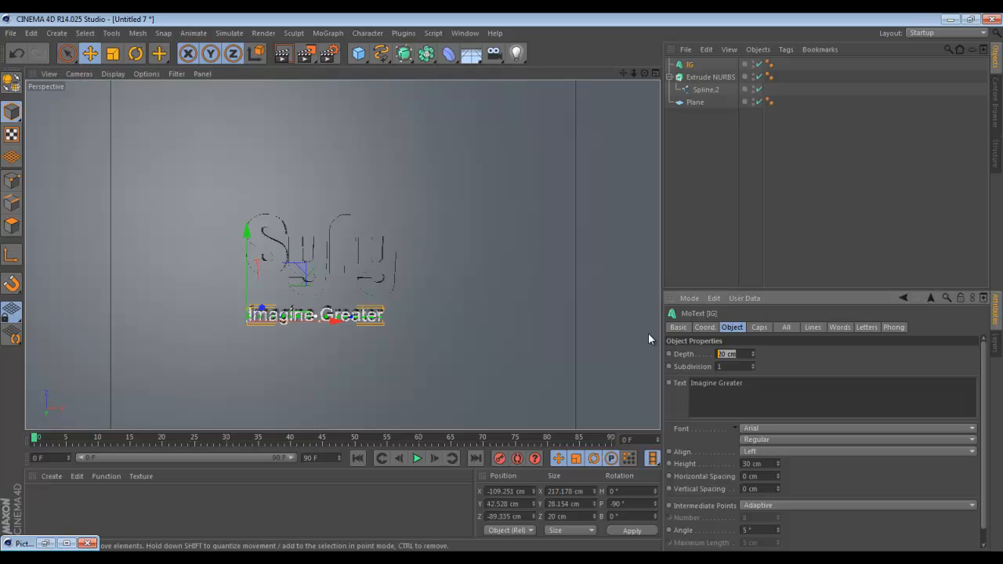
pyautogui.write('7')
pyautogui.press('Return')
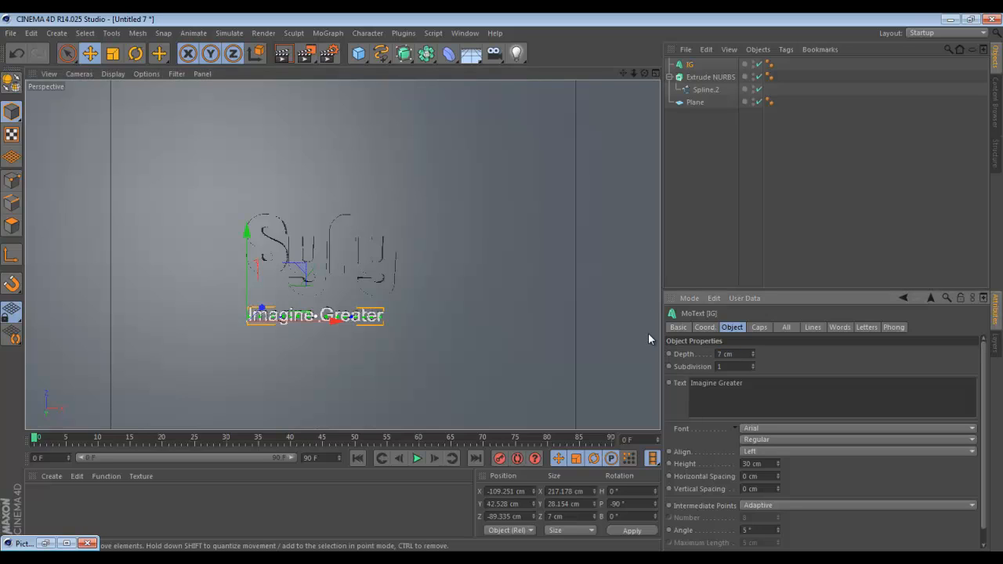
# - Lower the Imagine Greater text onto the backdrop plane in the front view, to about Y 7.5 cm
pyautogui.middleClick(521, 261)
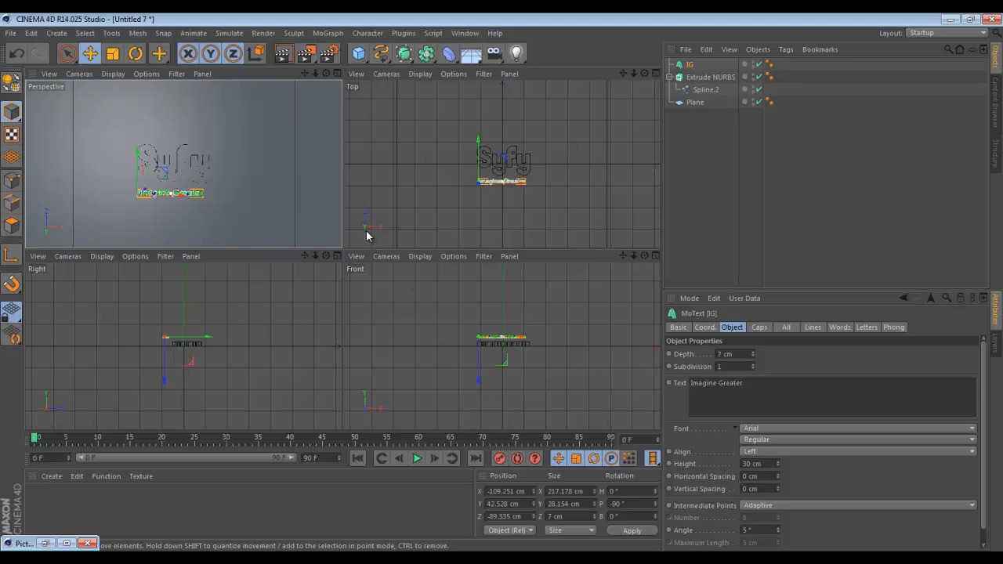
pyautogui.middleClick(434, 266)
pyautogui.scroll(5, 307, 239)
pyautogui.keyDown('alt'); pyautogui.moveTo(176, 124); pyautogui.dragTo(170, 265, button='middle'); pyautogui.keyUp('alt')
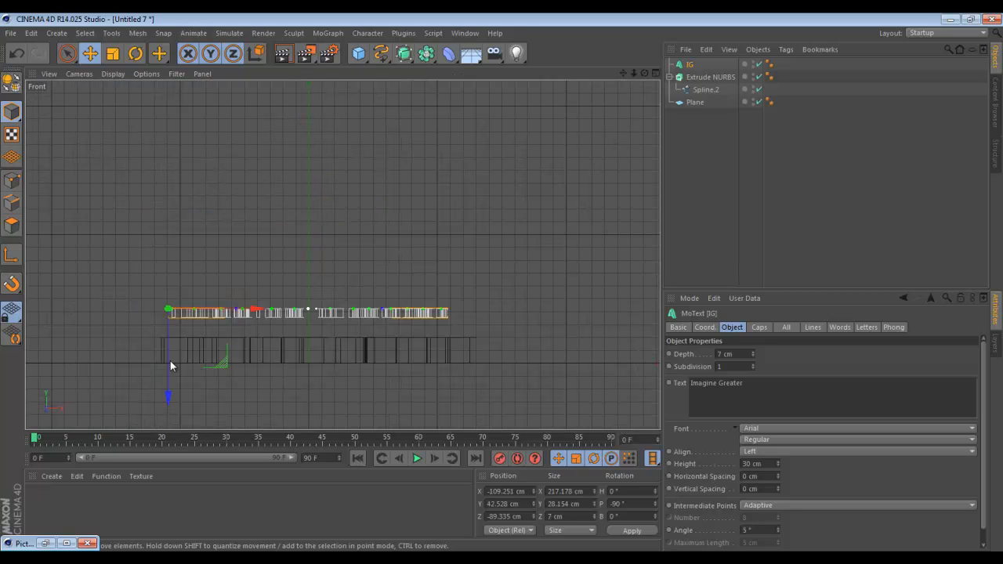
pyautogui.moveTo(167, 371); pyautogui.dragTo(161, 414)
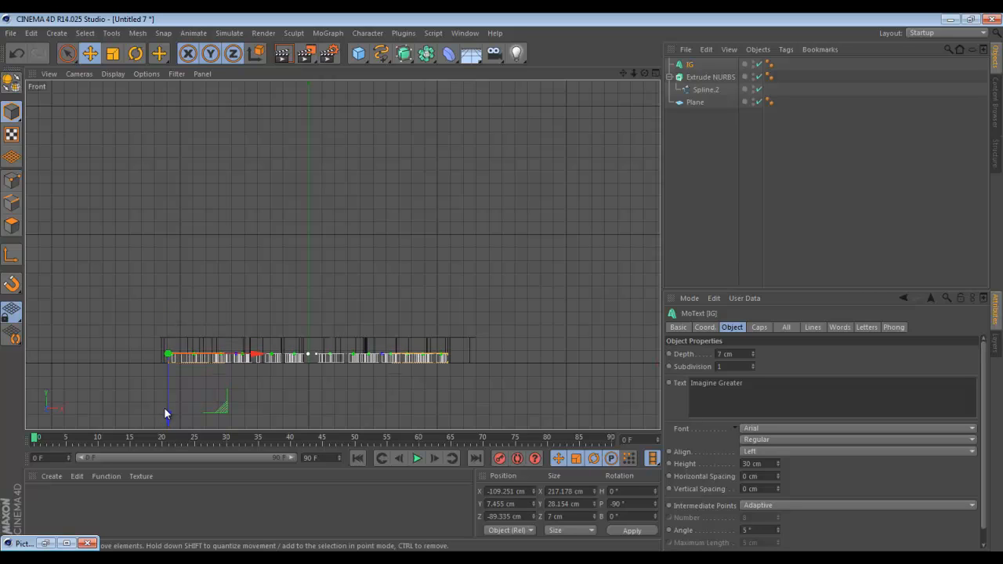
# - Shift the Imagine Greater text along X to about -97 cm so it sits centred beneath the Syfy letters
pyautogui.middleClick(379, 274)
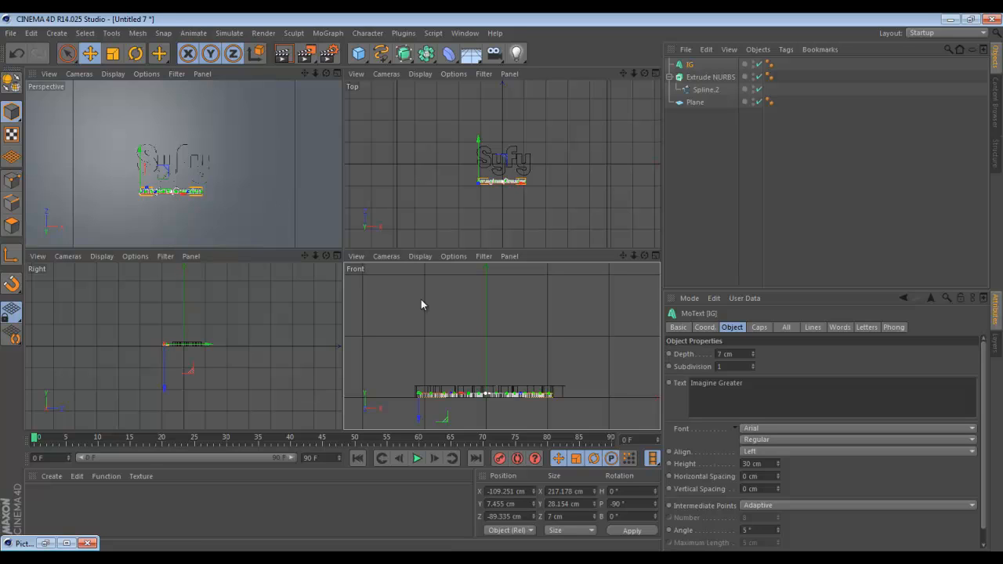
pyautogui.middleClick(251, 195)
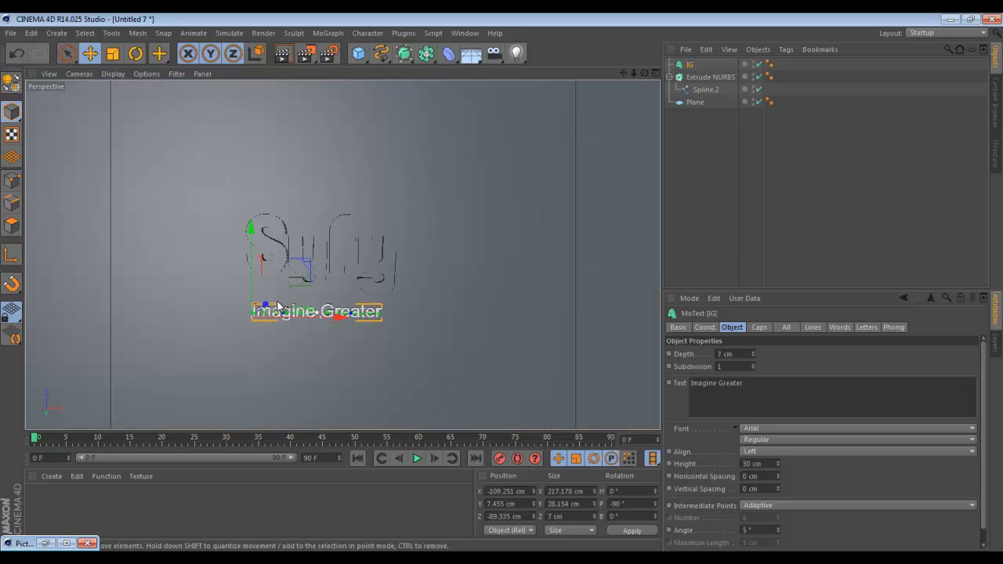
pyautogui.scroll(5, 266, 297)
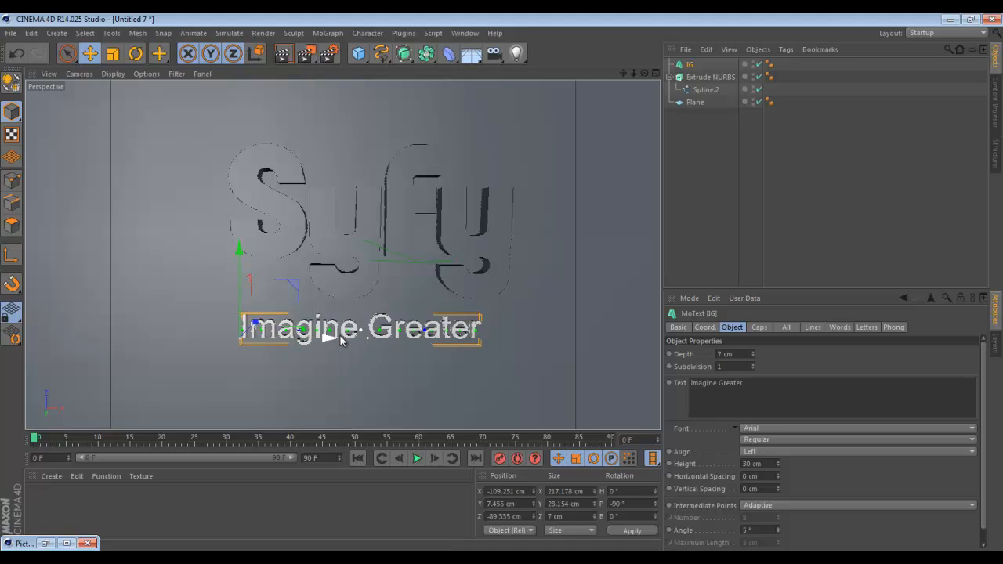
pyautogui.moveTo(338, 338); pyautogui.dragTo(352, 339)
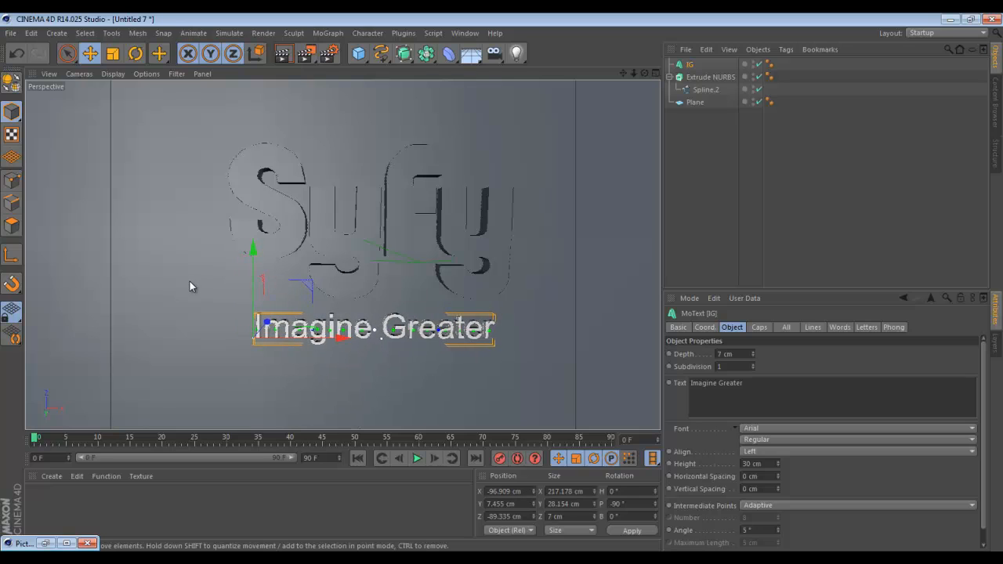
pyautogui.scroll(-3, 292, 276)
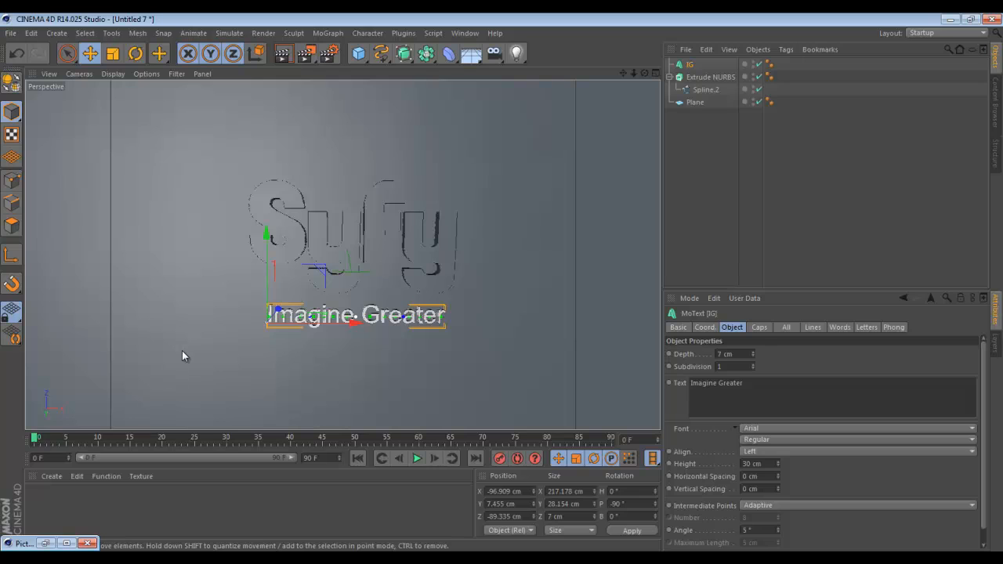
# - Create a white material with RGB 255, 255, 255 and apply it to the Extrude NURBS holding the Syfy letters
pyautogui.doubleClick(60, 501)
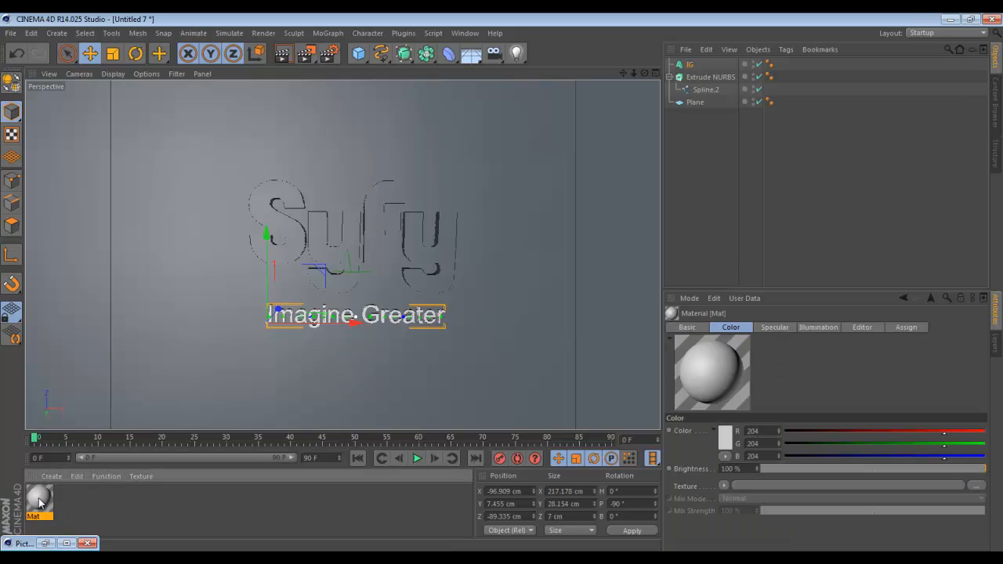
pyautogui.doubleClick(39, 500)
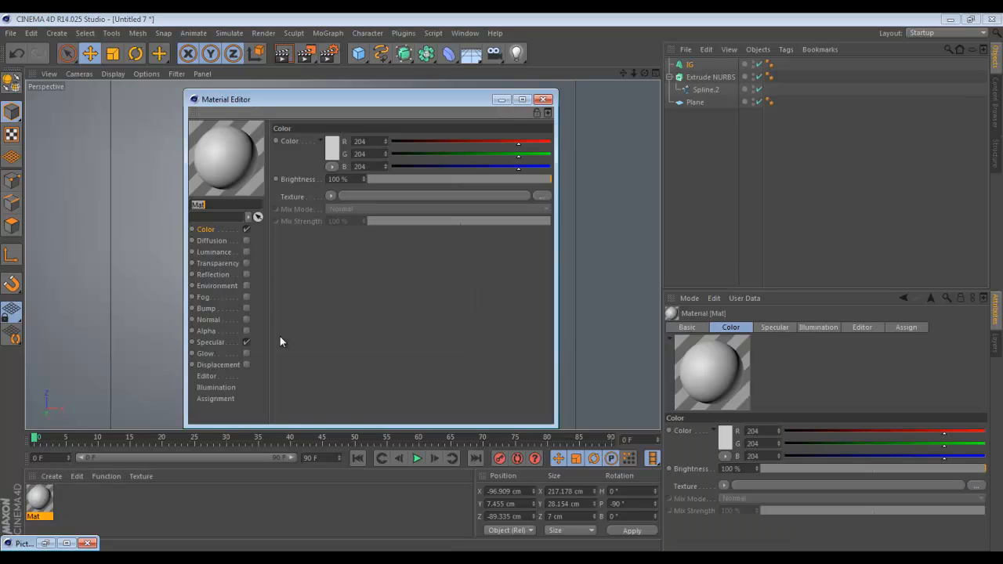
pyautogui.click(211, 229)
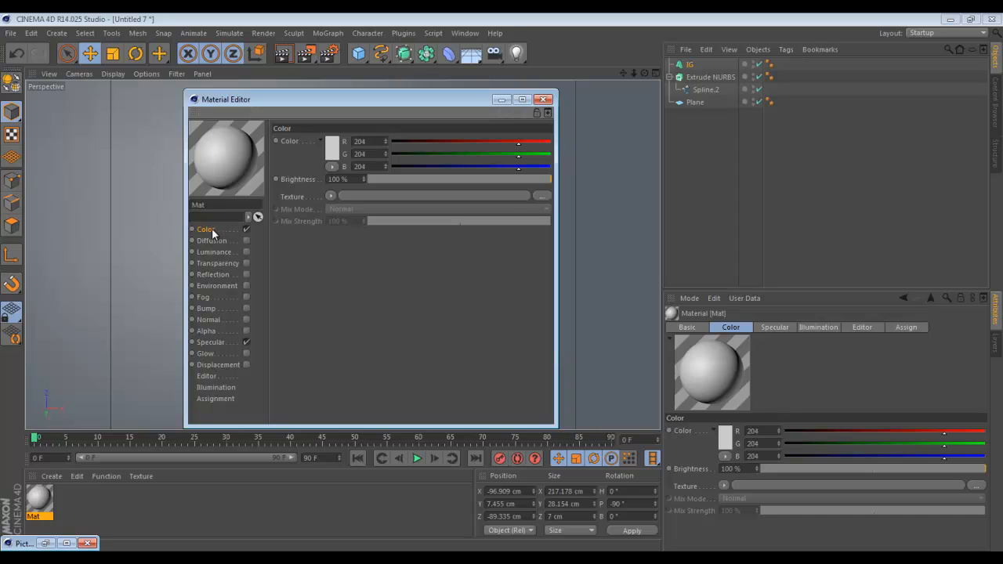
pyautogui.click(333, 149)
pyautogui.moveTo(289, 132); pyautogui.dragTo(203, 74)
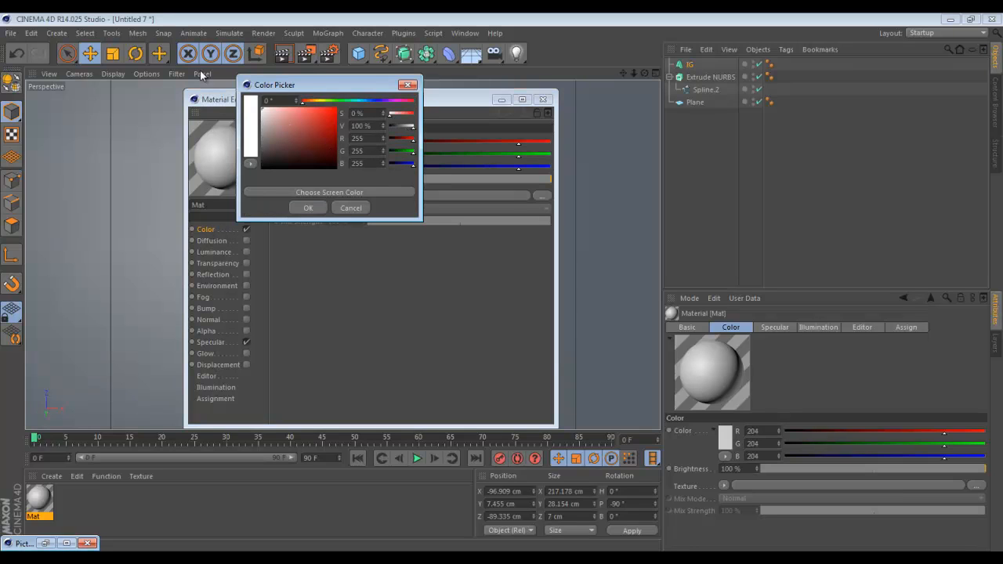
pyautogui.click(309, 207)
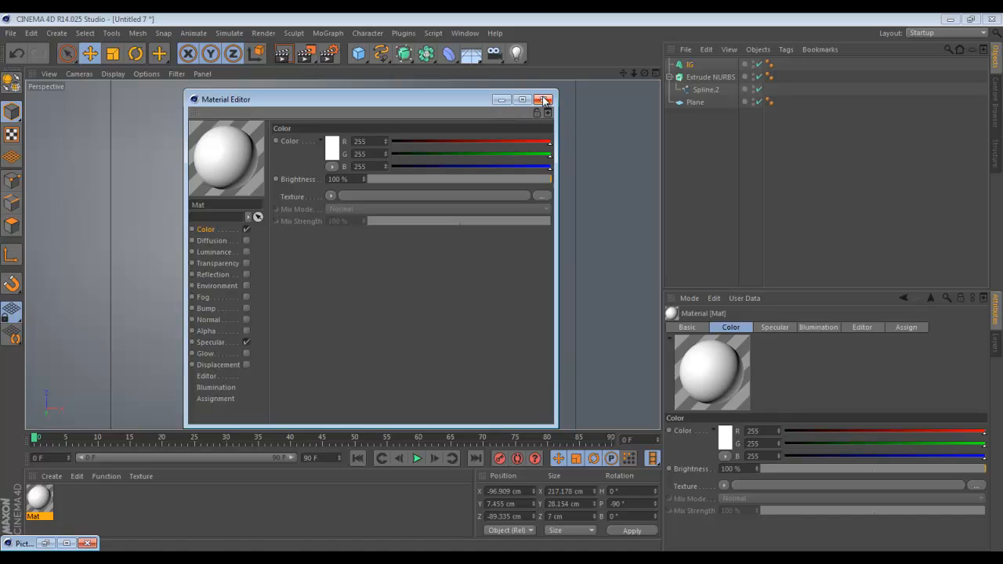
pyautogui.click(543, 99)
pyautogui.moveTo(48, 498); pyautogui.dragTo(703, 77)
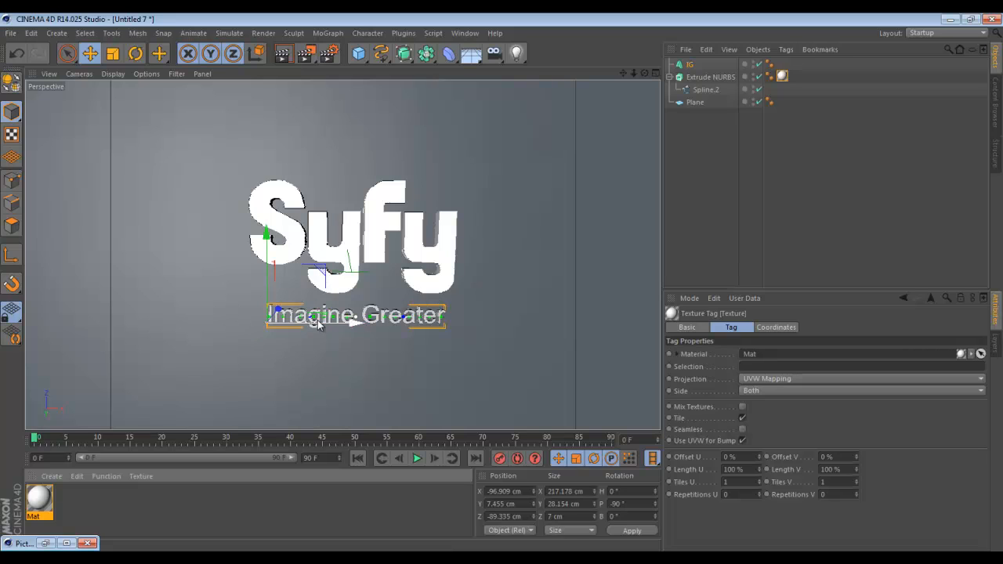
# - Create a second material in purple with RGB 110, 82, 132 and apply it to the IG text
pyautogui.doubleClick(76, 507)
pyautogui.doubleClick(35, 505)
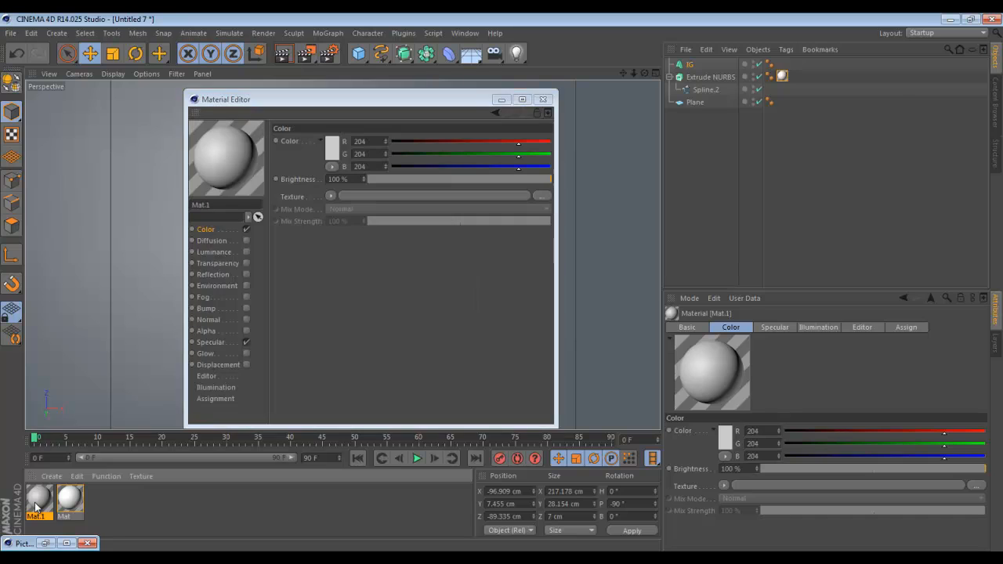
pyautogui.click(332, 149)
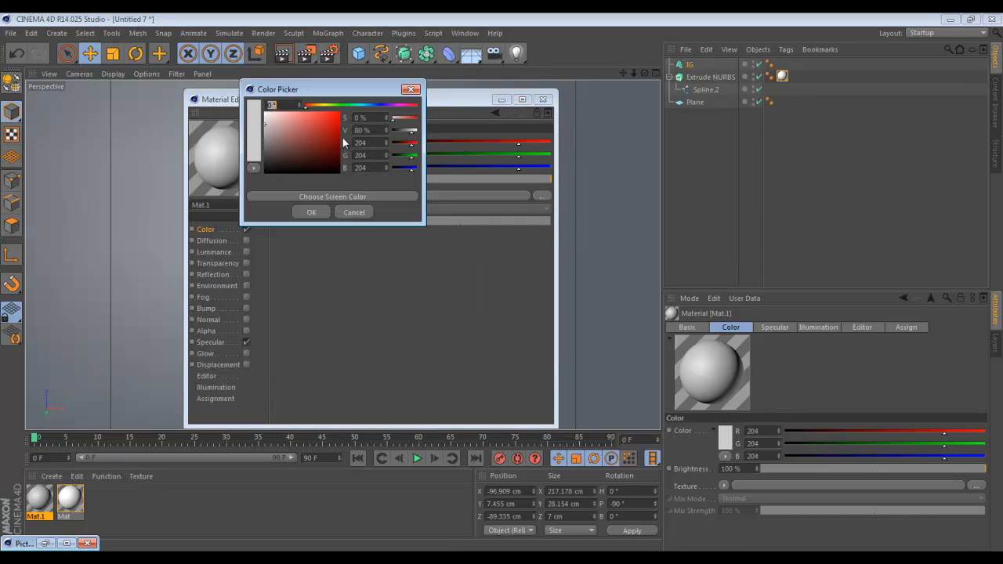
pyautogui.moveTo(389, 112)
pyautogui.mouseDown()
pyautogui.moveTo(398, 105)
pyautogui.moveTo(390, 105)
pyautogui.mouseUp()
pyautogui.click(293, 142)
pyautogui.moveTo(293, 138); pyautogui.dragTo(292, 140)
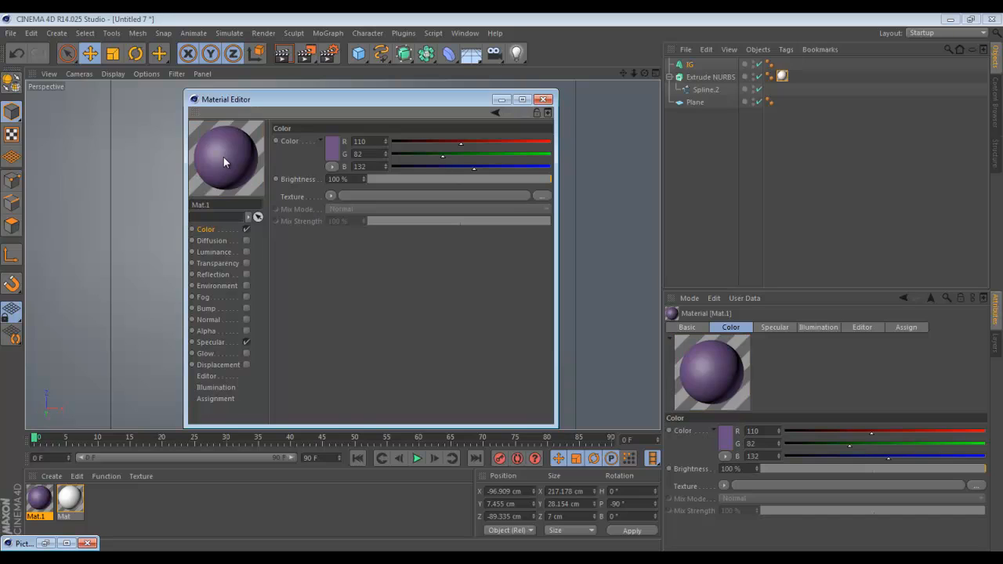
pyautogui.click(542, 98)
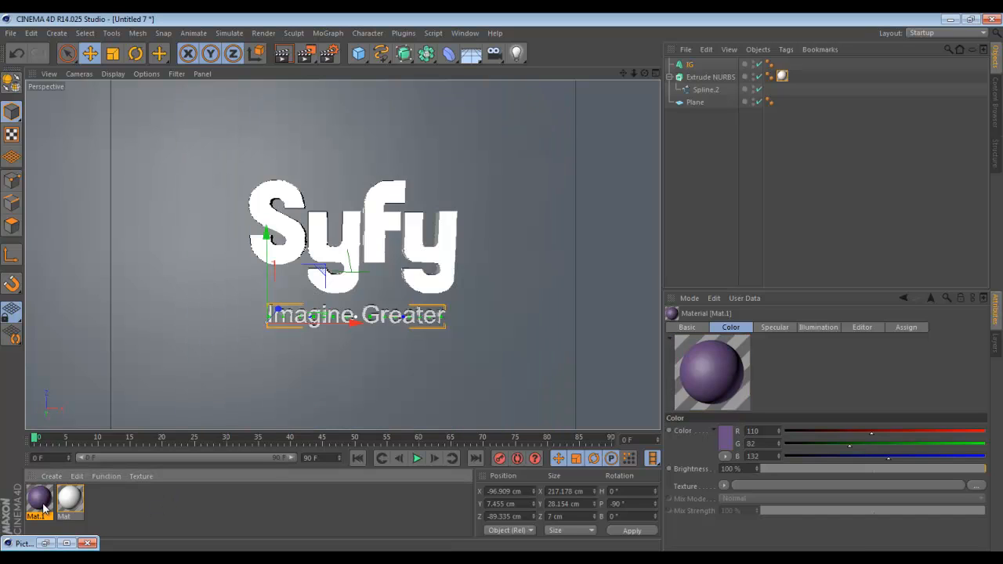
pyautogui.moveTo(44, 508); pyautogui.dragTo(689, 65)
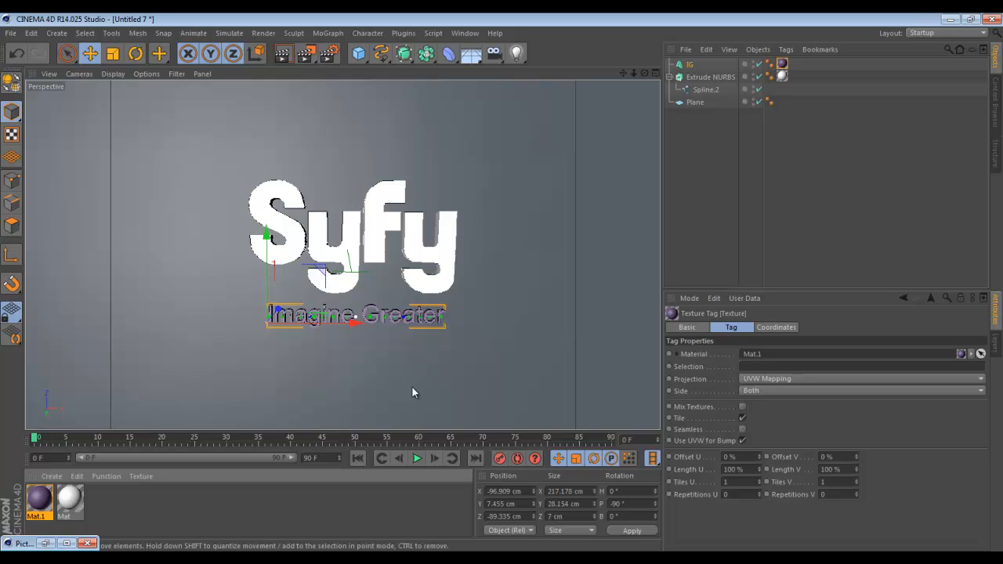
# - Switch the white material's Specular channel off and back on to compare its highlight
pyautogui.doubleClick(71, 498)
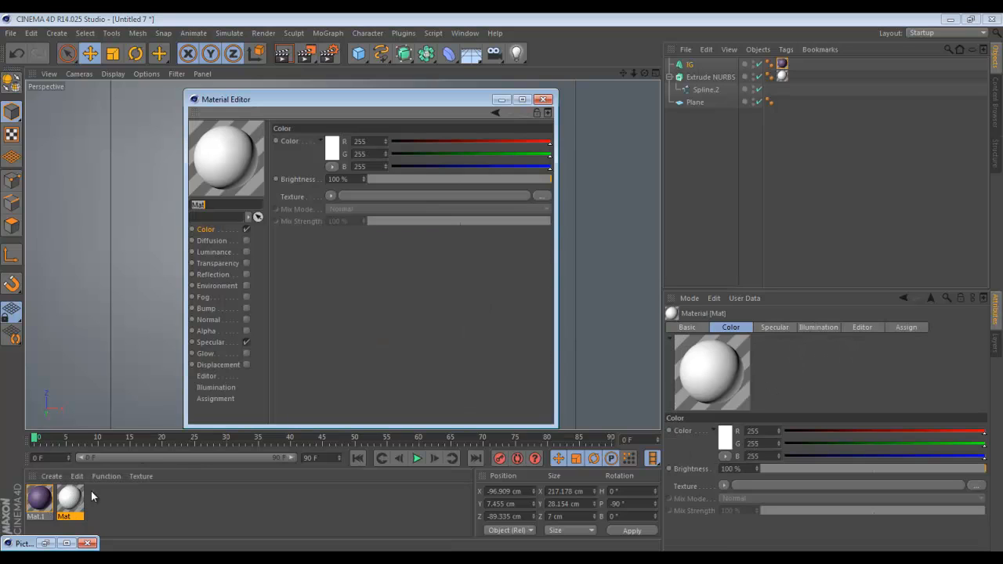
pyautogui.click(246, 342)
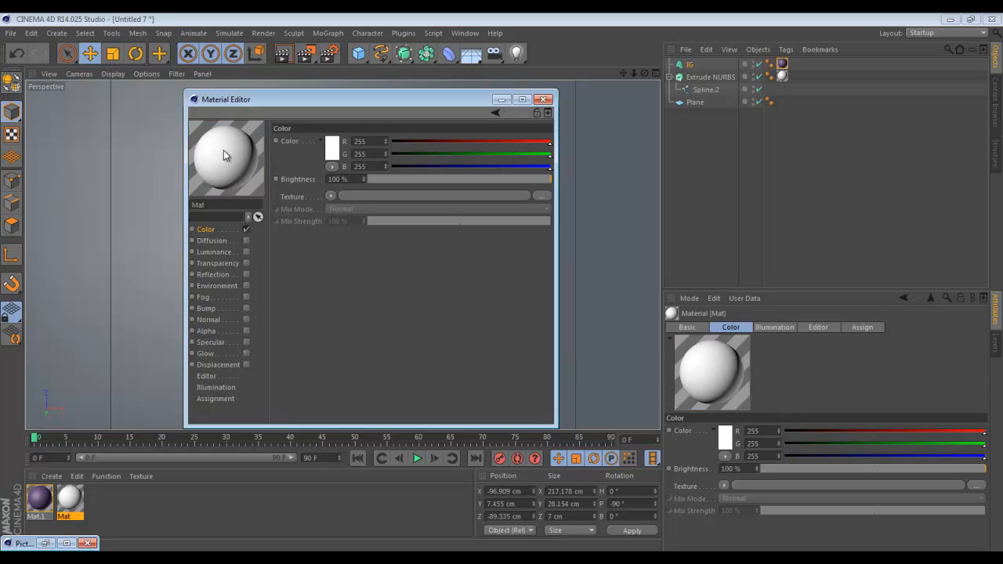
pyautogui.click(246, 343)
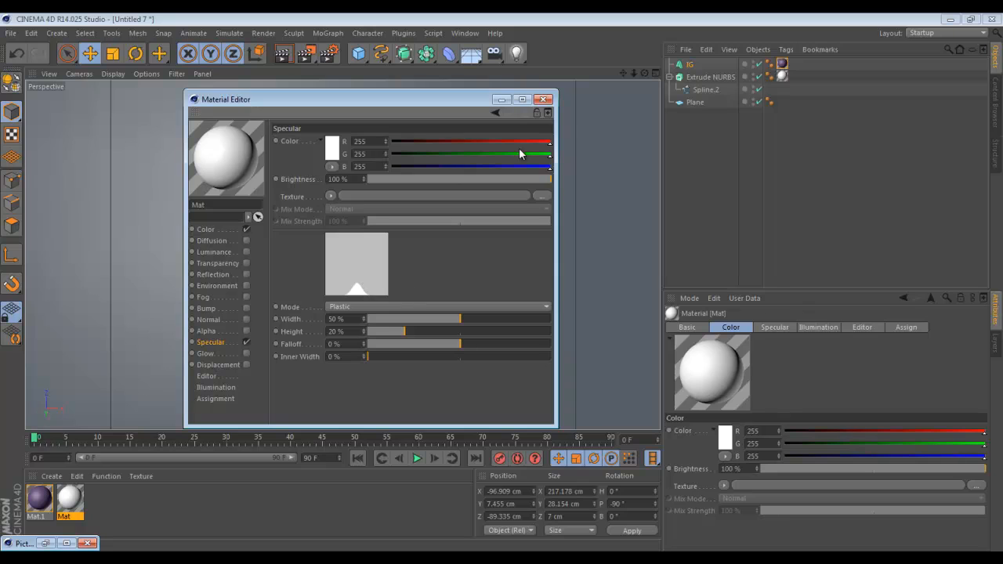
pyautogui.click(543, 99)
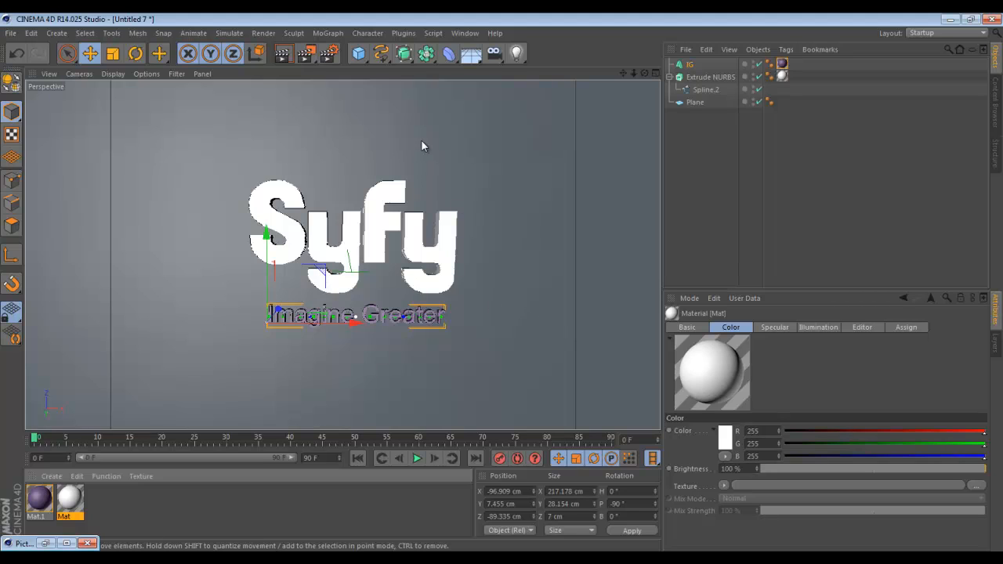
# - Render the perspective view to preview the materials on the logo and tagline
pyautogui.click(281, 55)
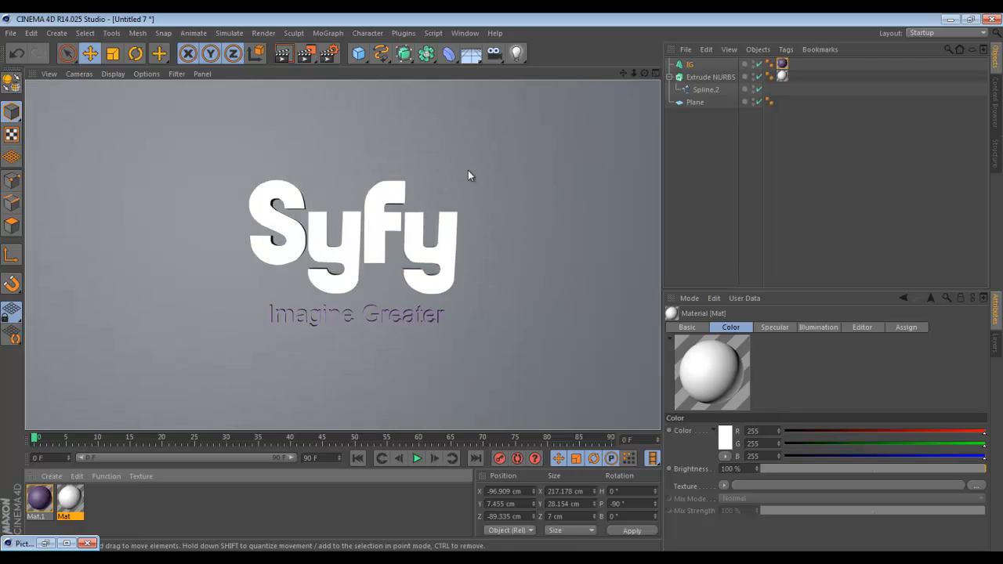
pyautogui.click(516, 53)
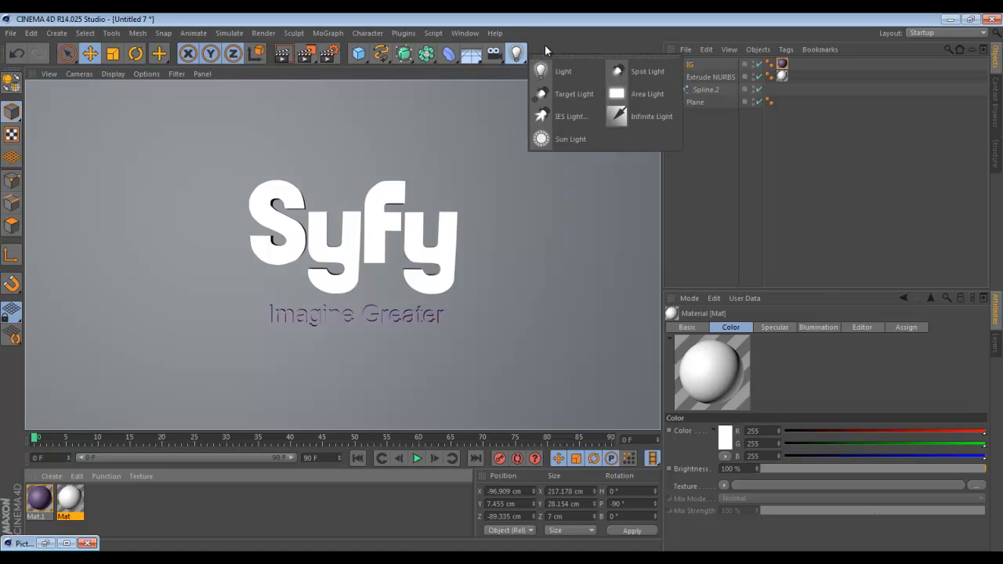
pyautogui.click(466, 167)
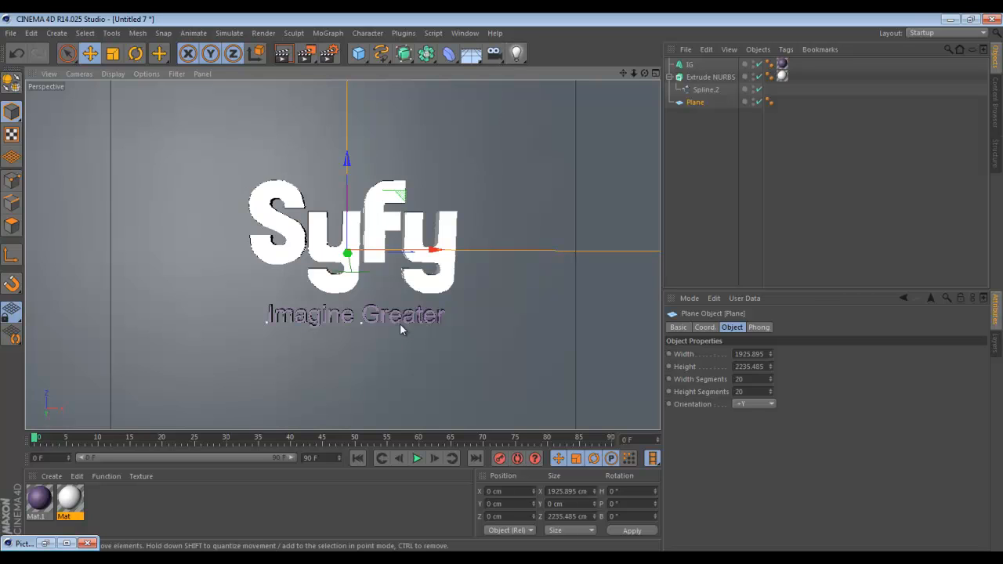
# - Add a standard light and place it in front of the logo's upper-right area, at about X 114 cm, Y 139 cm, Z 95 cm
pyautogui.click(516, 54)
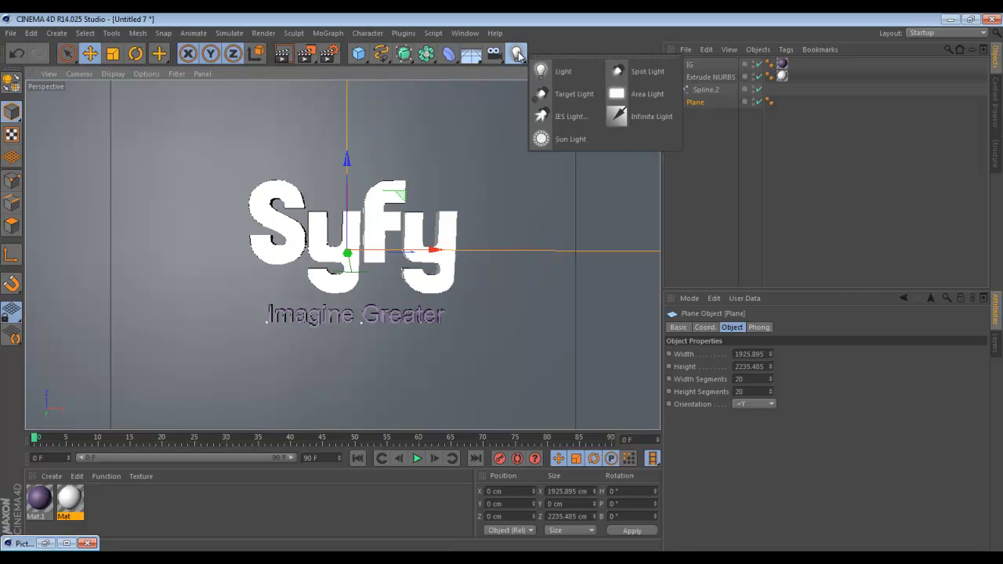
pyautogui.click(564, 72)
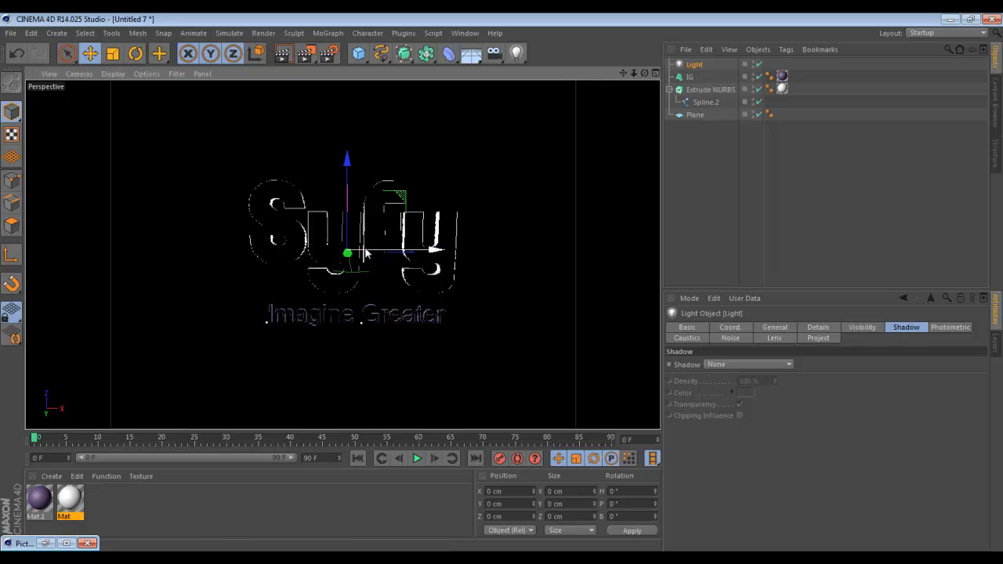
pyautogui.middleClick(277, 317)
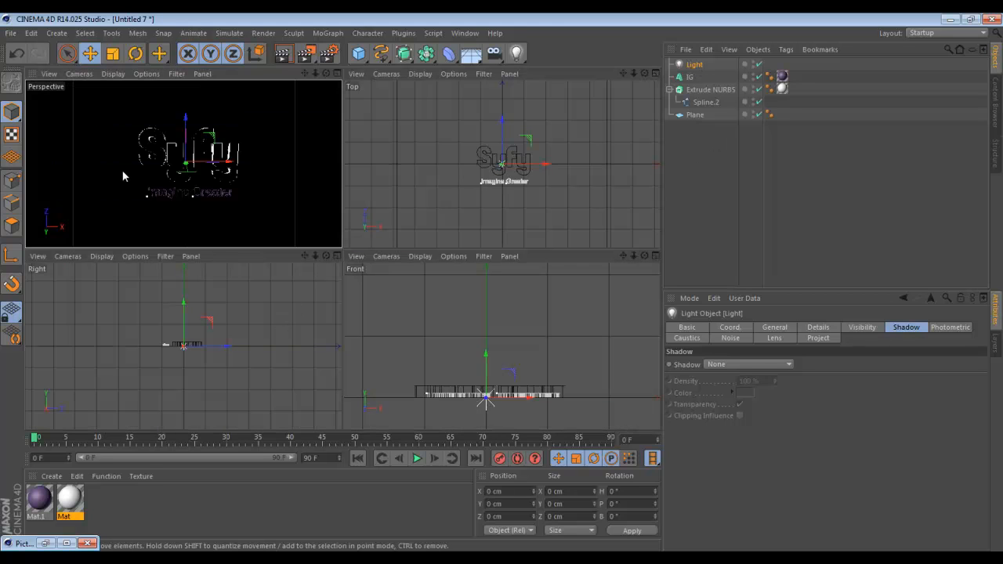
pyautogui.moveTo(485, 357); pyautogui.dragTo(482, 319)
pyautogui.moveTo(202, 151); pyautogui.dragTo(261, 108)
pyautogui.middleClick(272, 164)
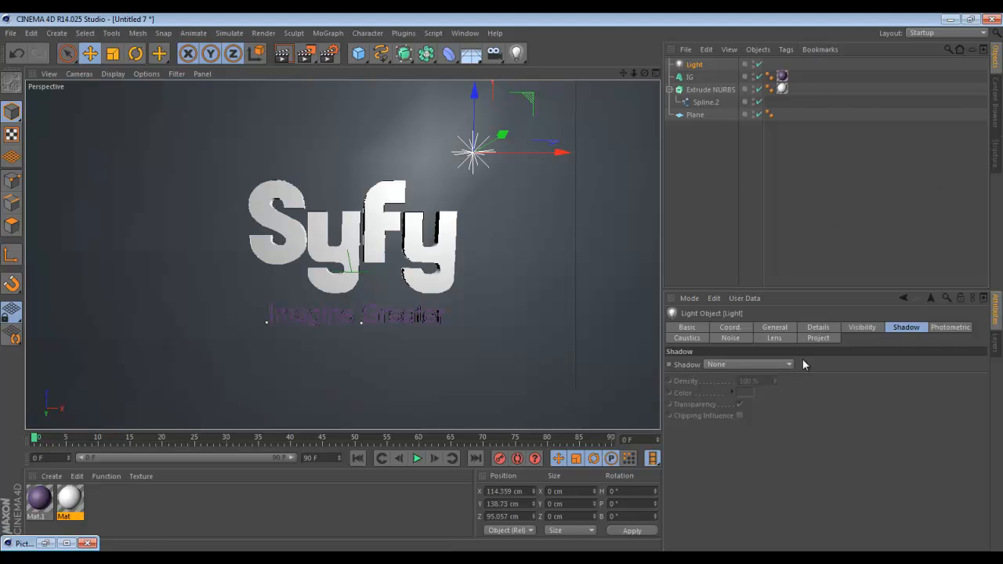
# - Set the light's shadow type to Shadow Maps (Soft)
pyautogui.click(760, 365)
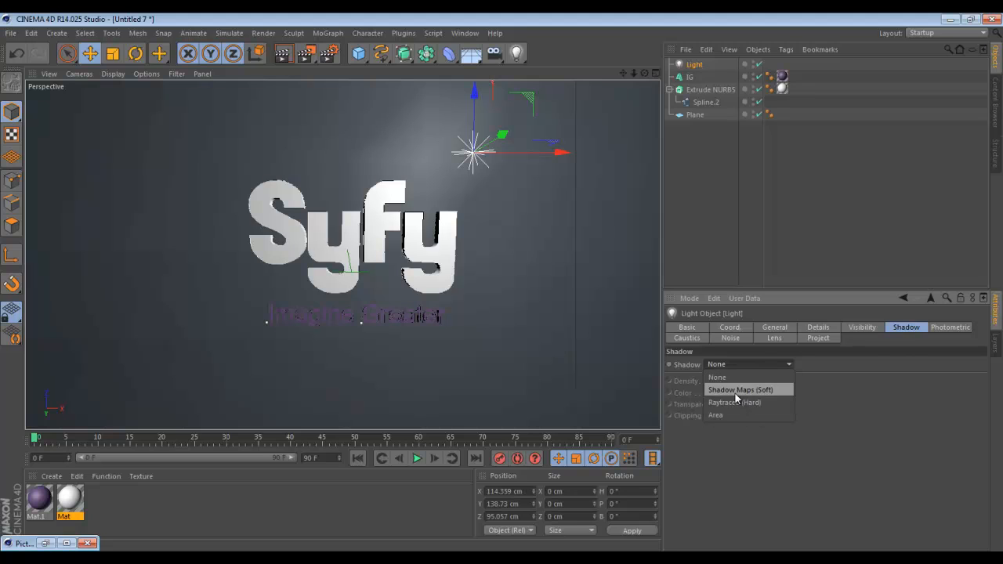
pyautogui.click(736, 390)
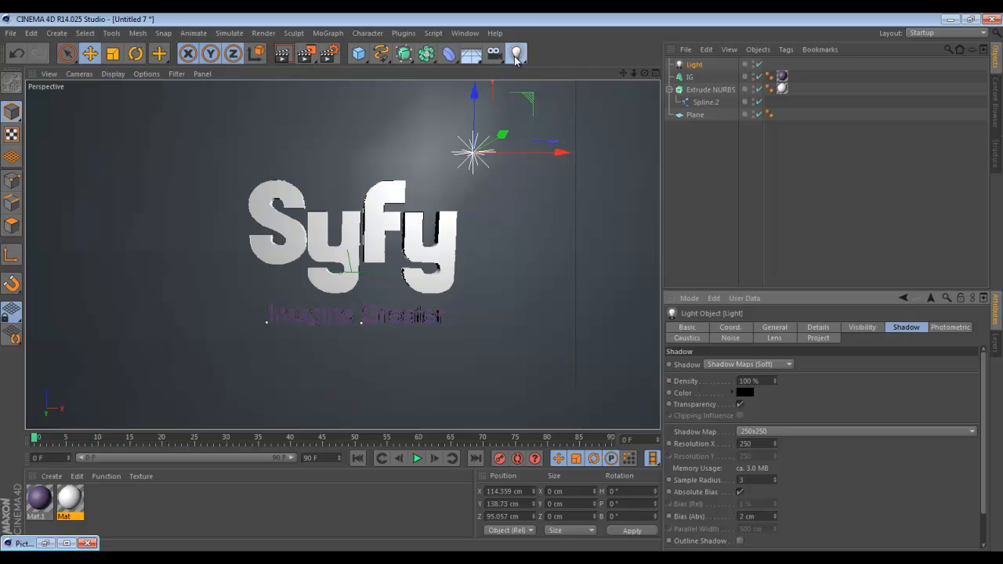
# - Add a spot light to the scene and raise it to about Y 84 cm
pyautogui.moveTo(516, 52); pyautogui.dragTo(639, 71)
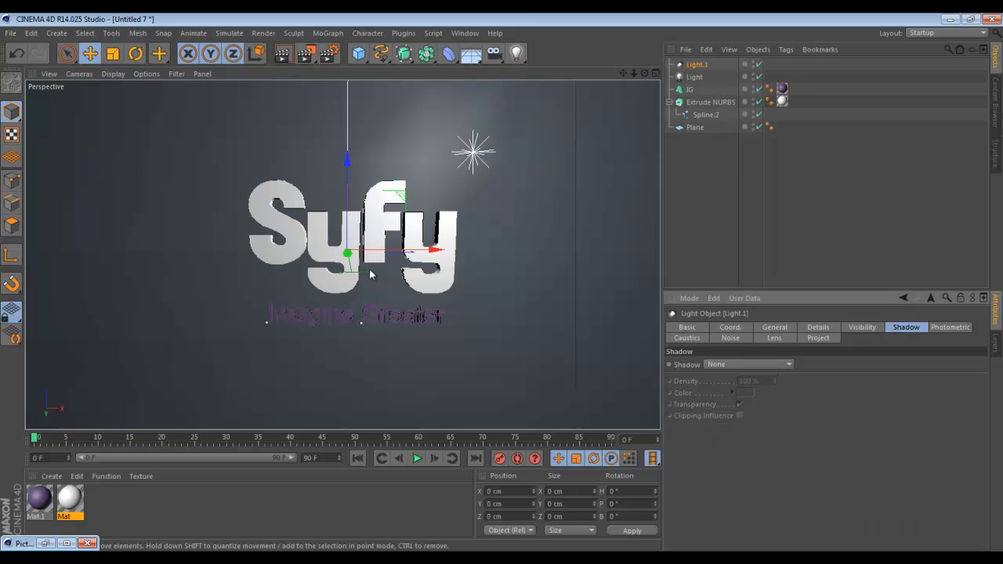
pyautogui.middleClick(329, 242)
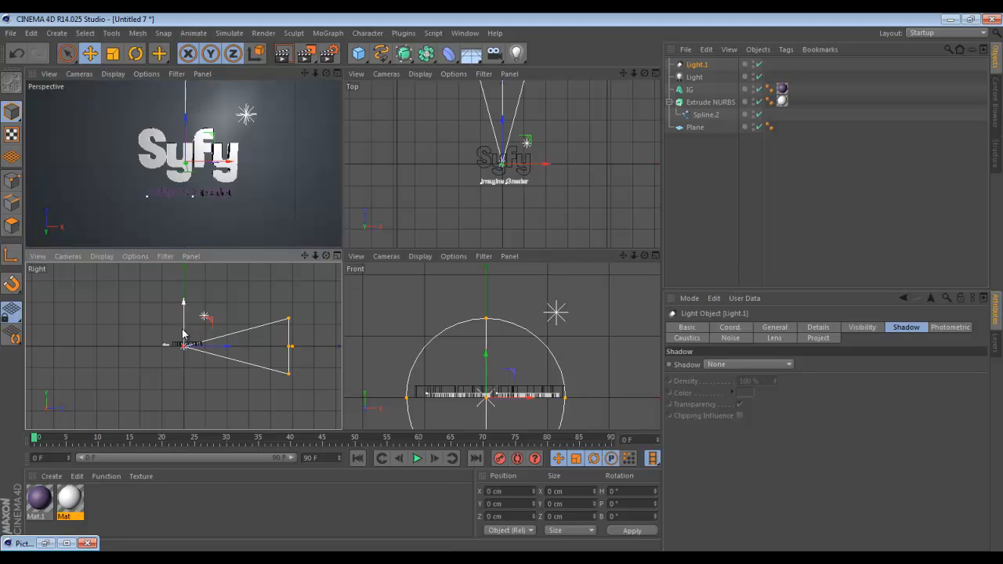
pyautogui.moveTo(182, 333); pyautogui.dragTo(182, 296)
pyautogui.middleClick(233, 163)
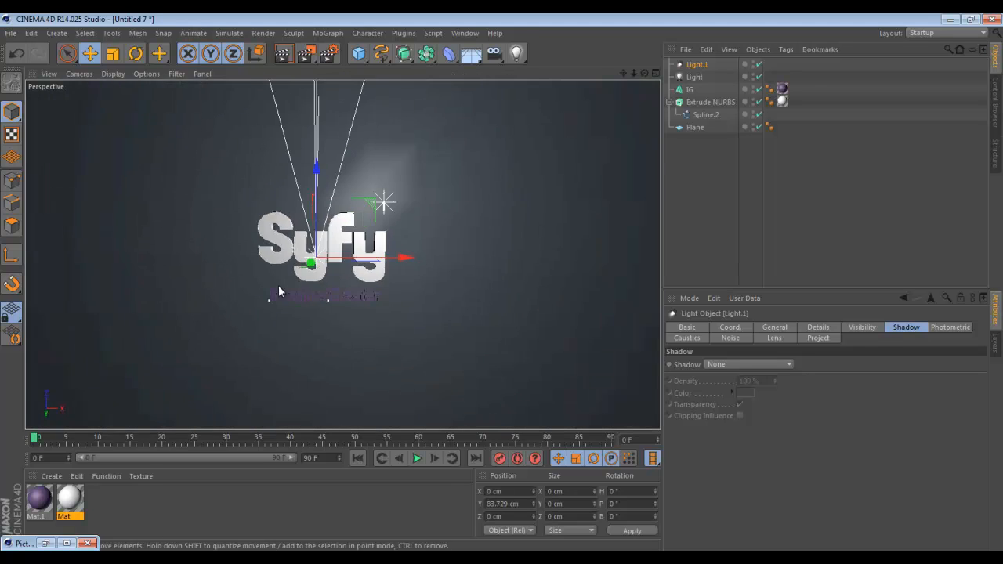
# - Turn the spot light to a heading of about 124° and move it toward the plane's upper-right corner, about X 723 cm, Z 496 cm
pyautogui.scroll(-5, 278, 290)
pyautogui.click(134, 53)
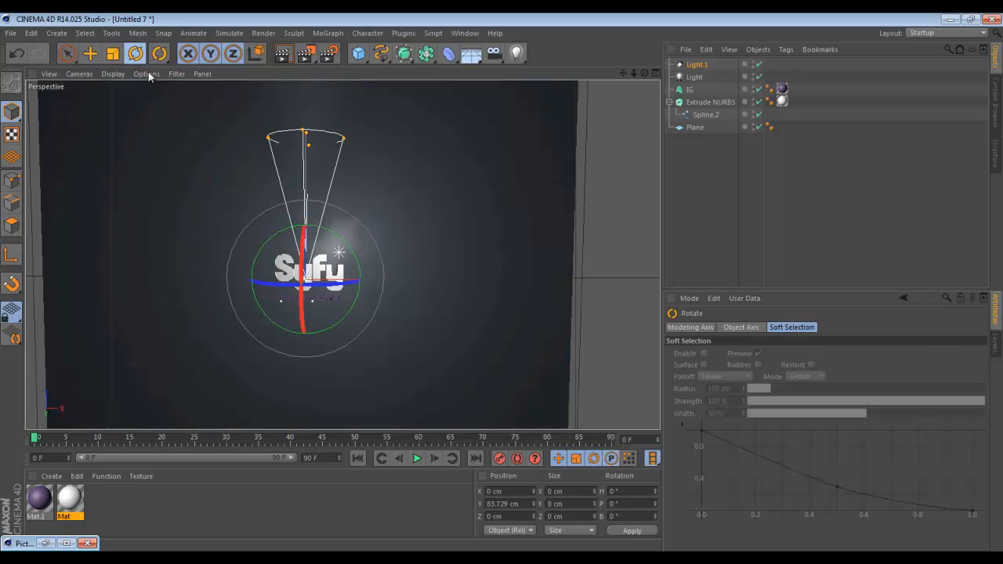
pyautogui.moveTo(269, 237); pyautogui.dragTo(455, 197)
pyautogui.click(91, 55)
# - Set the spot light's inner angle to 19° and outer angle to 42°
pyautogui.middleClick(398, 270)
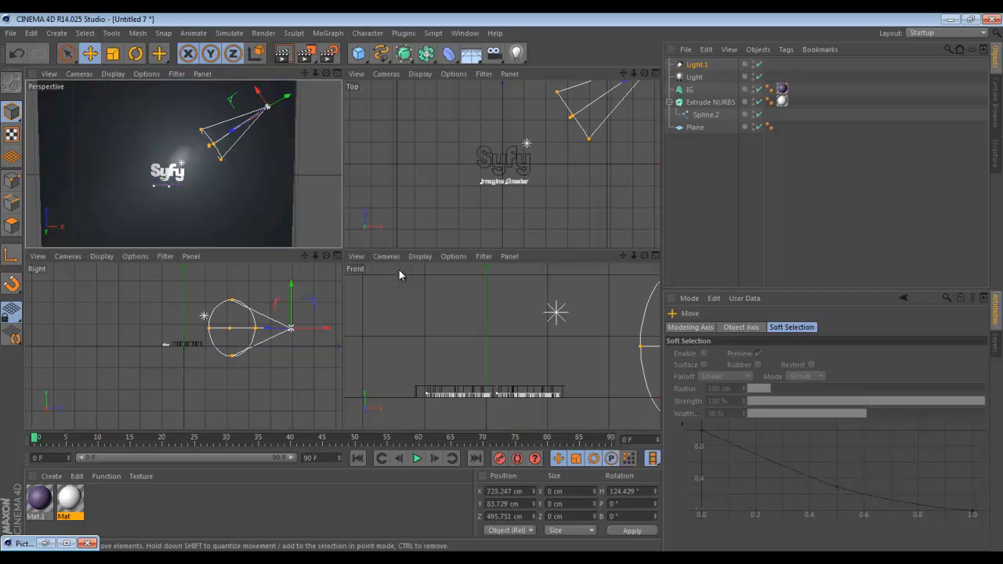
pyautogui.click(696, 65)
pyautogui.click(817, 327)
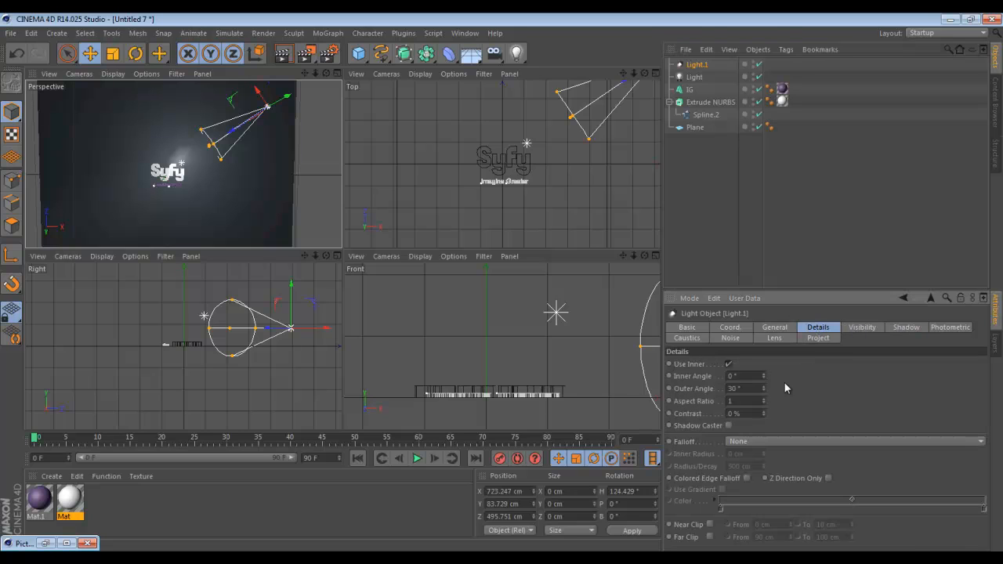
pyautogui.moveTo(764, 379); pyautogui.dragTo(762, 378)
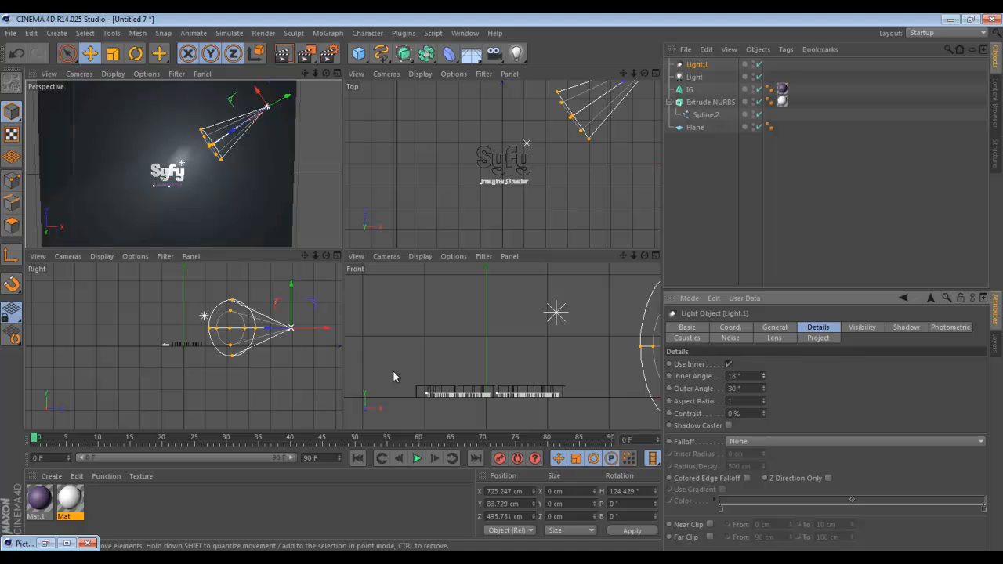
pyautogui.middleClick(253, 354)
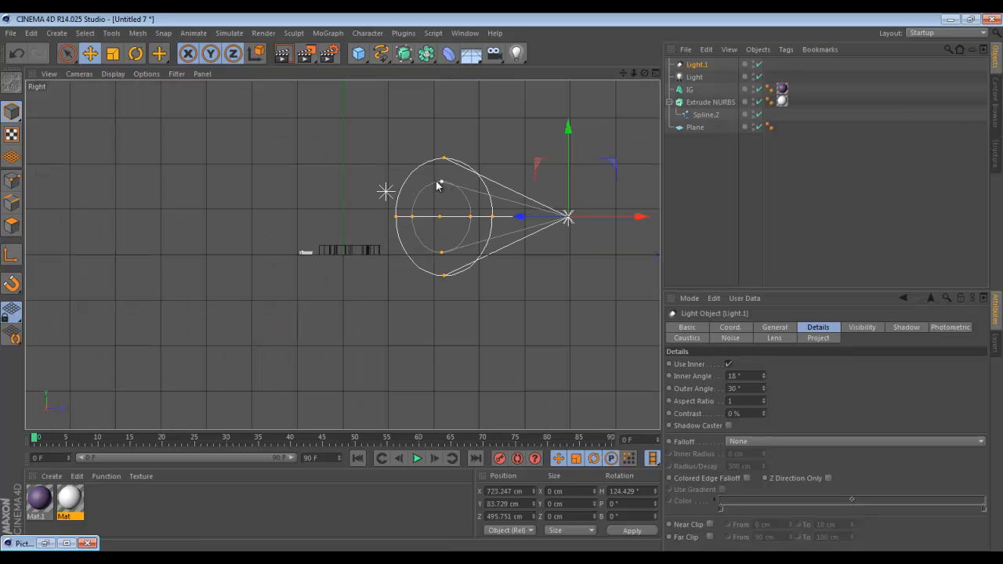
pyautogui.moveTo(766, 380); pyautogui.dragTo(764, 375)
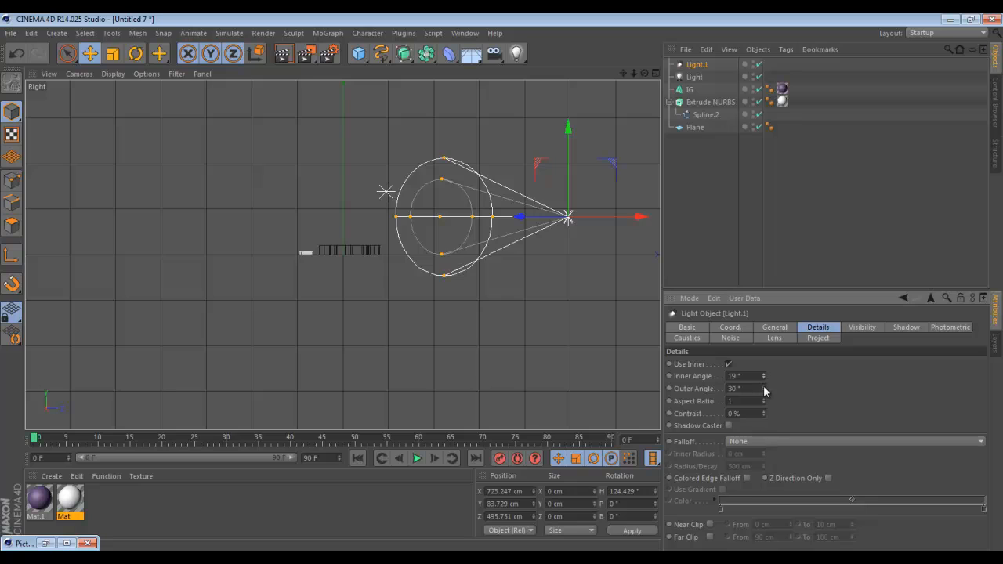
pyautogui.moveTo(764, 387); pyautogui.dragTo(764, 386)
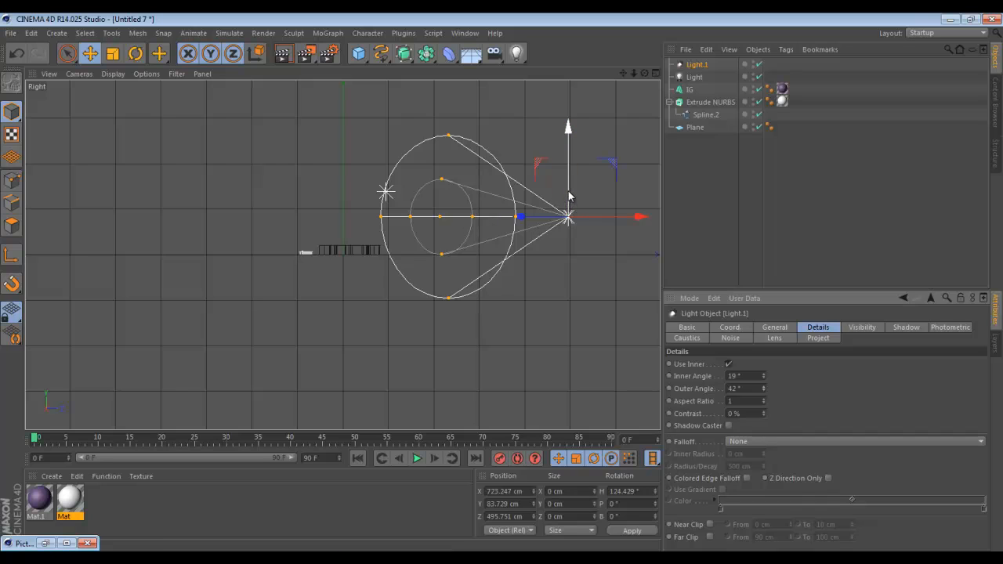
# - Raise the spot light to about Y 115 cm and tilt its cone down toward the plane to a pitch of about -5.7°
pyautogui.moveTo(569, 197); pyautogui.dragTo(569, 183)
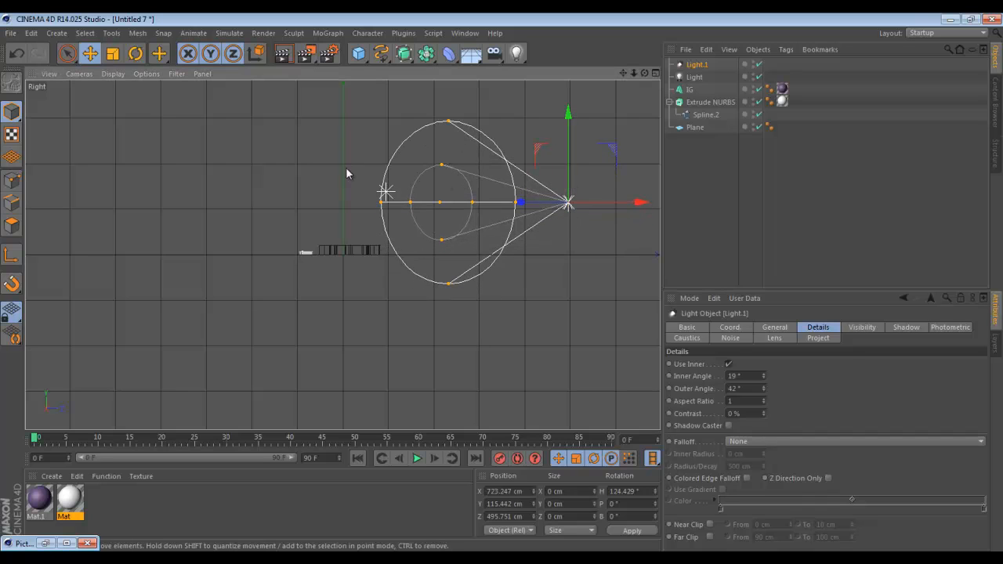
pyautogui.middleClick(286, 272)
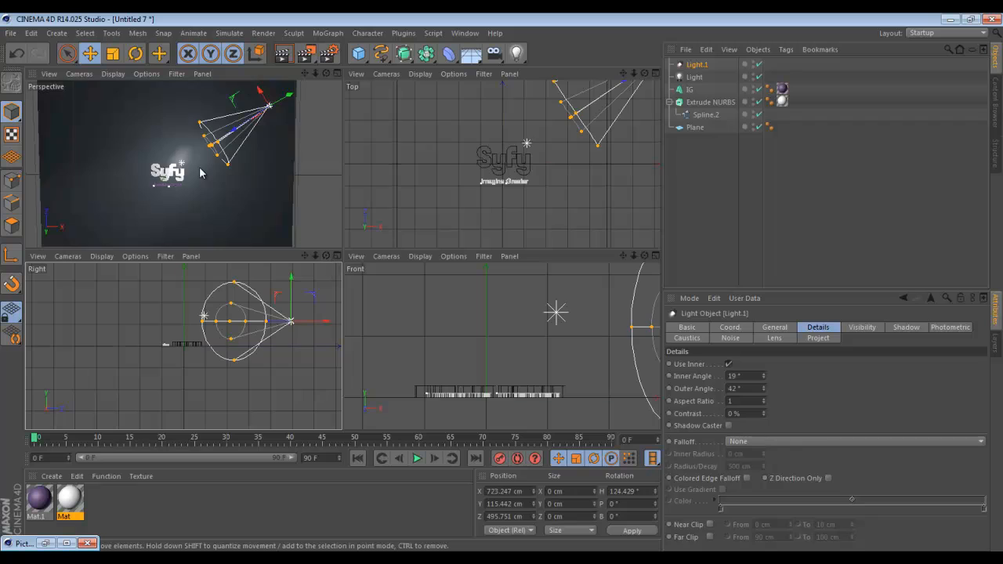
pyautogui.middleClick(201, 170)
pyautogui.keyDown('alt'); pyautogui.moveTo(477, 259); pyautogui.dragTo(472, 95); pyautogui.keyUp('alt')
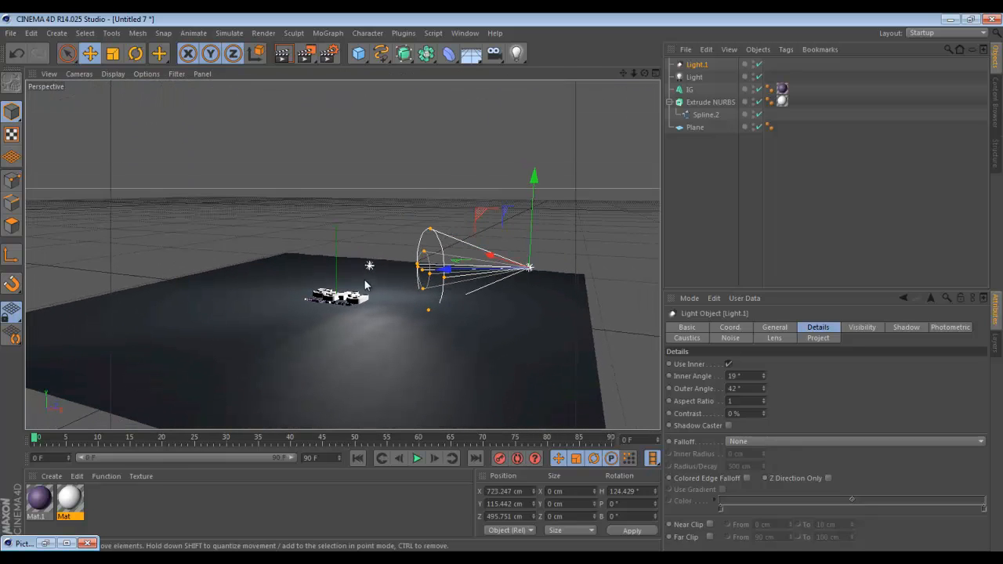
pyautogui.keyDown('alt'); pyautogui.moveTo(369, 298); pyautogui.dragTo(332, 311, button='middle'); pyautogui.keyUp('alt')
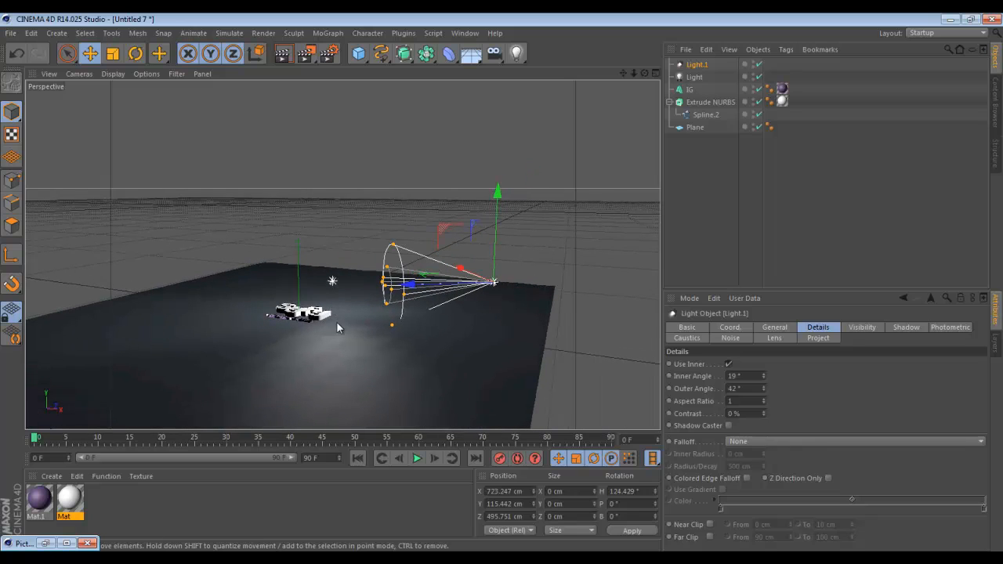
pyautogui.click(135, 53)
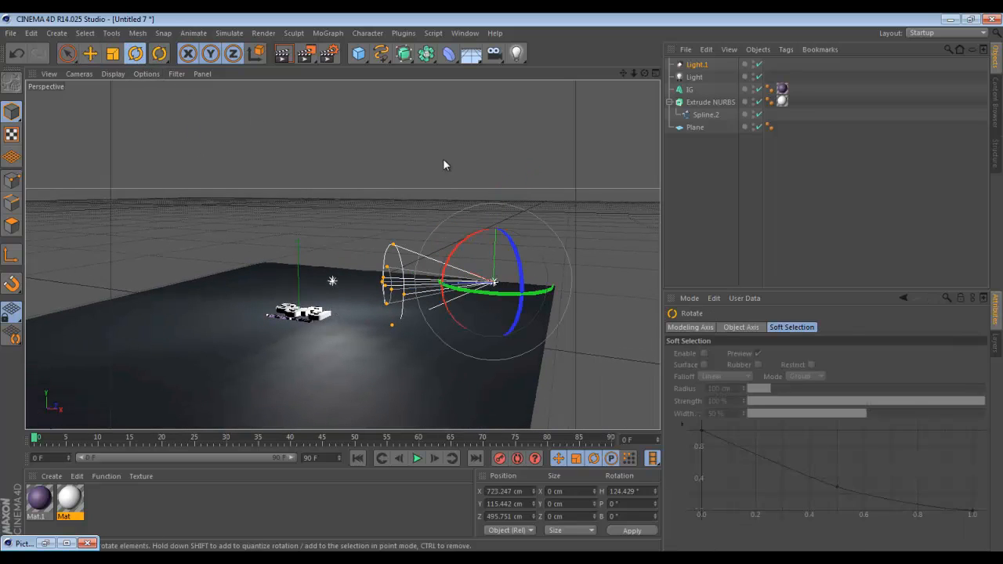
pyautogui.moveTo(473, 240); pyautogui.dragTo(470, 249)
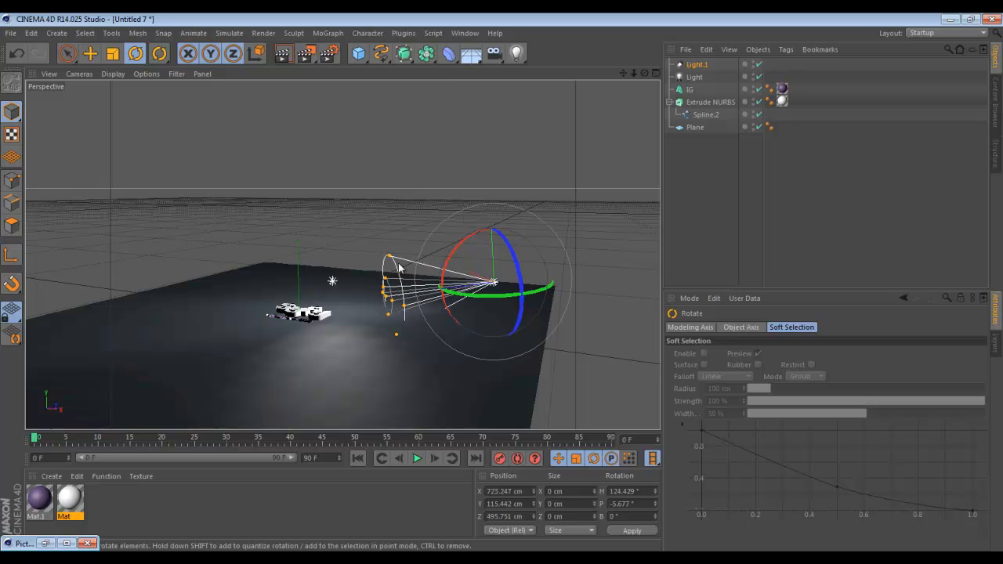
pyautogui.middleClick(319, 342)
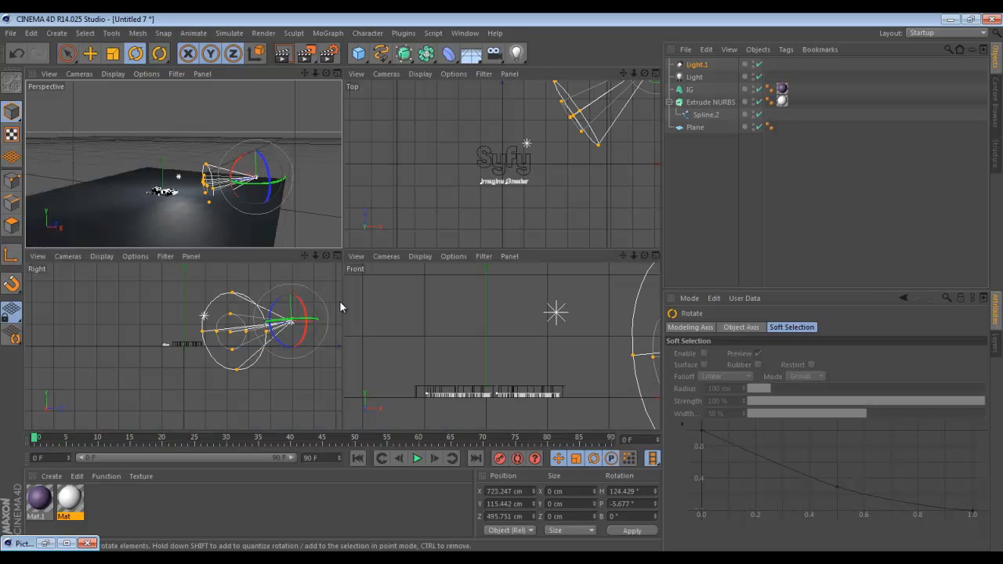
pyautogui.middleClick(153, 210)
# - Examine the spot light's aim at the logo from several angles, ending with a frontal view of the lettering
pyautogui.click(90, 52)
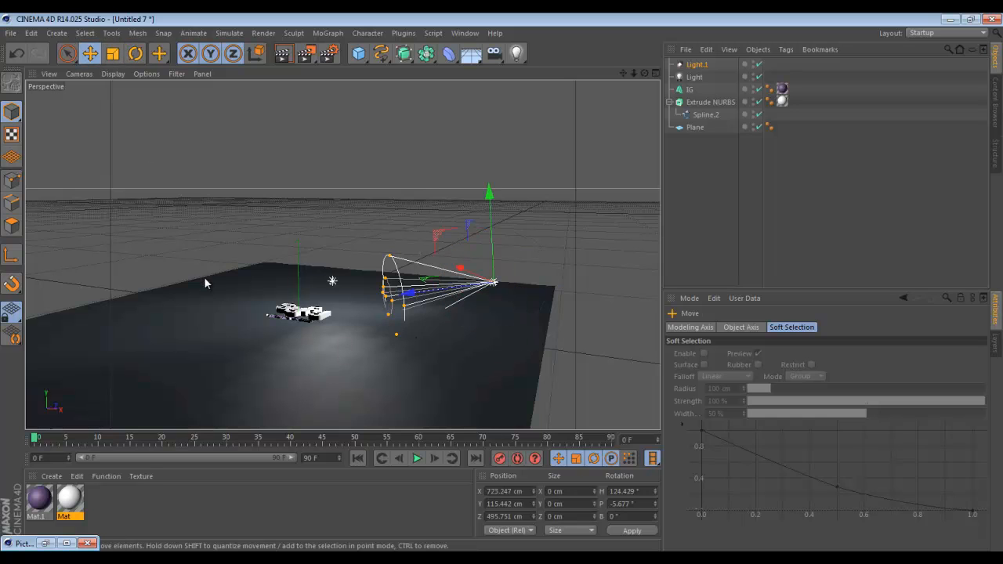
pyautogui.keyDown('alt'); pyautogui.moveTo(204, 277); pyautogui.dragTo(452, 314); pyautogui.keyUp('alt')
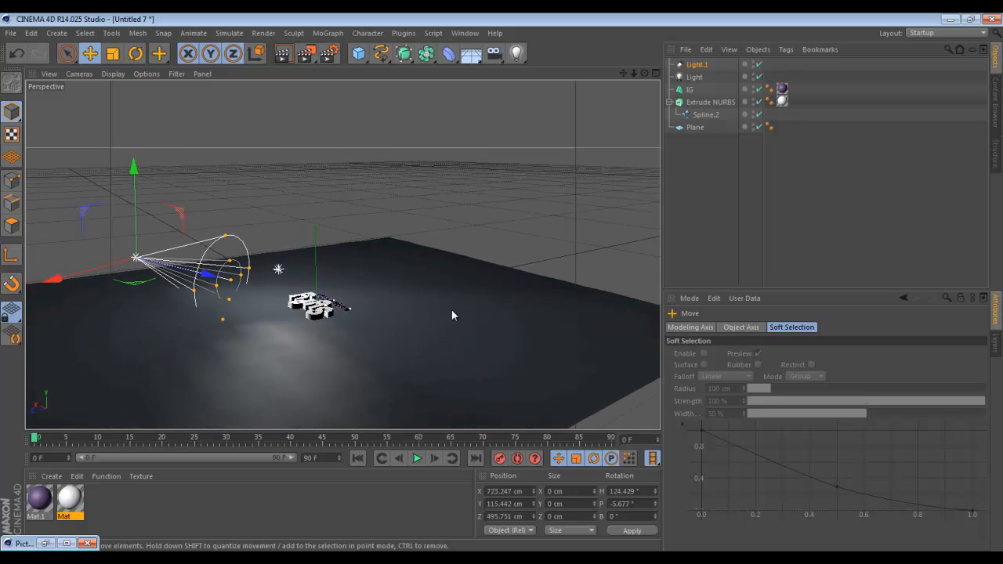
pyautogui.scroll(3, 270, 295)
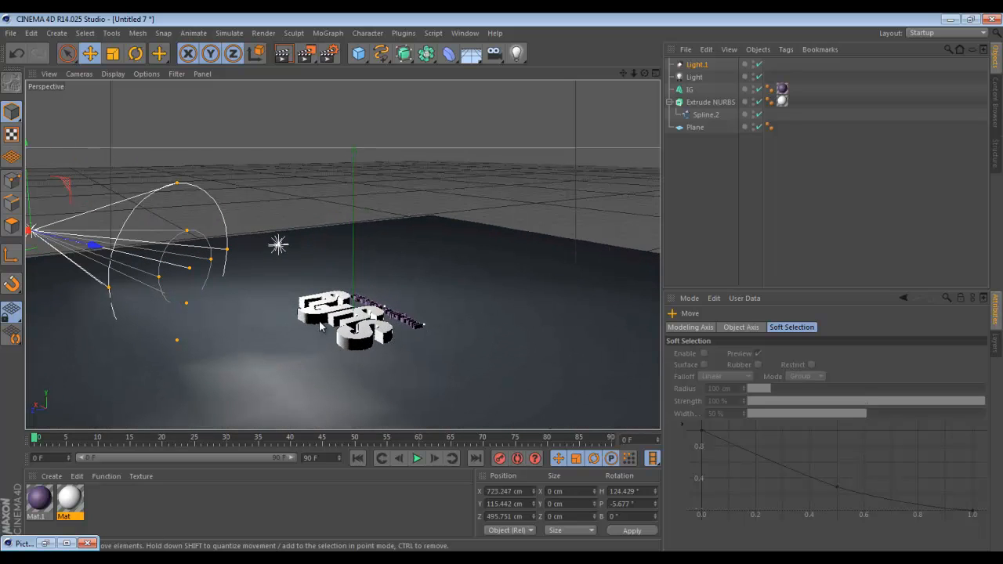
pyautogui.scroll(-2, 395, 350)
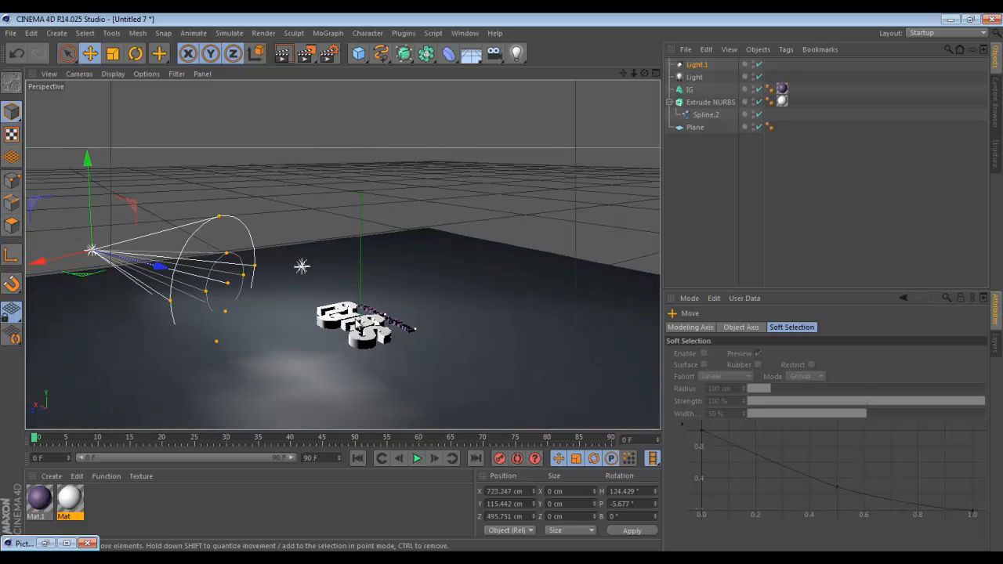
pyautogui.keyDown('alt'); pyautogui.moveTo(460, 318); pyautogui.dragTo(501, 287); pyautogui.keyUp('alt')
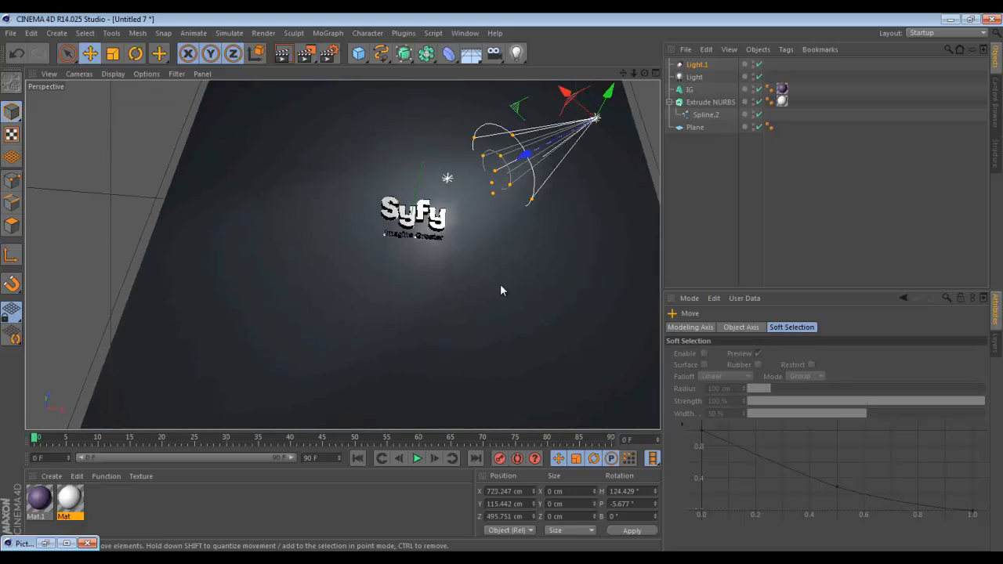
pyautogui.scroll(4, 502, 287)
pyautogui.scroll(2, 502, 288)
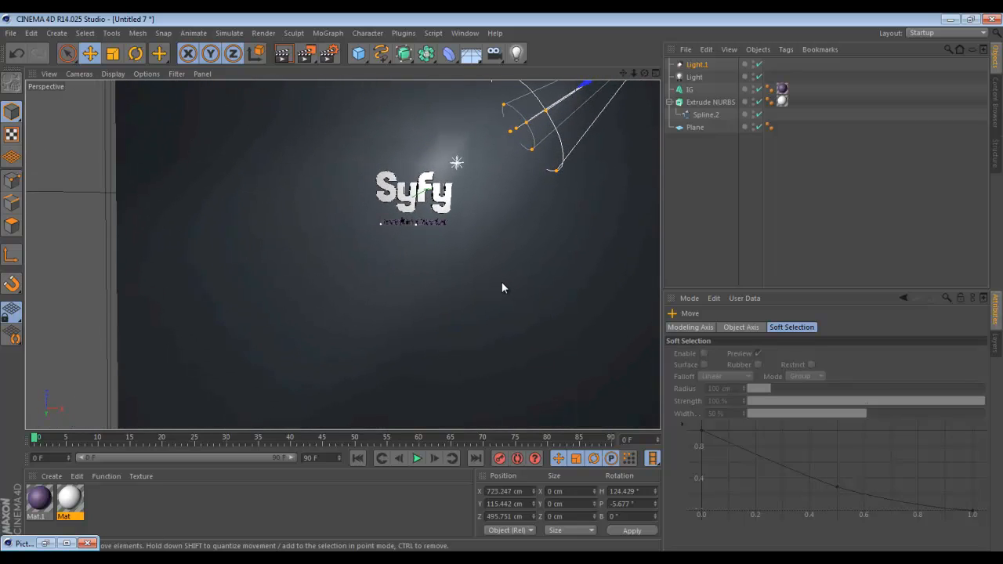
pyautogui.keyDown('alt'); pyautogui.moveTo(530, 216); pyautogui.dragTo(462, 261, button='middle'); pyautogui.keyUp('alt')
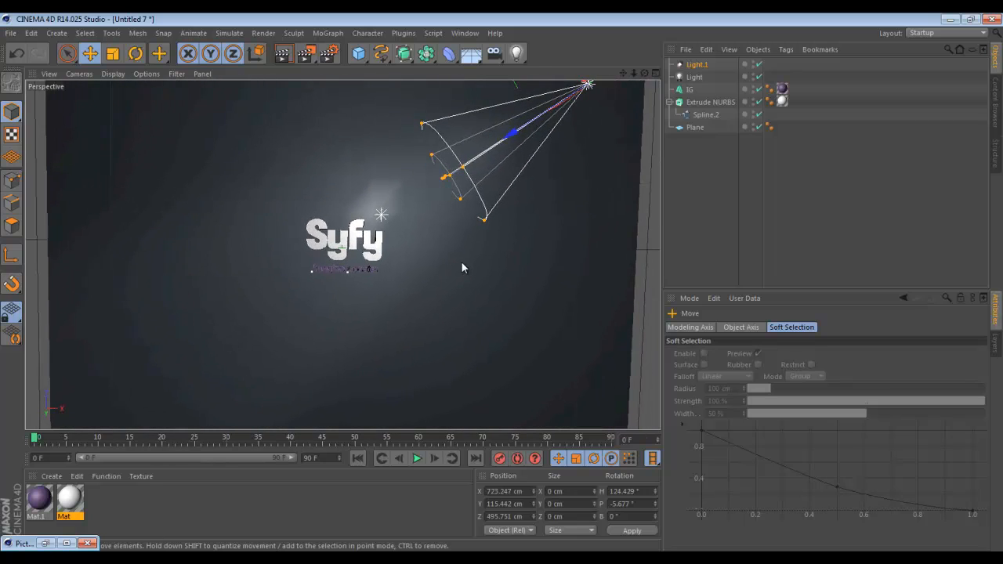
pyautogui.scroll(3, 384, 248)
pyautogui.scroll(4, 378, 256)
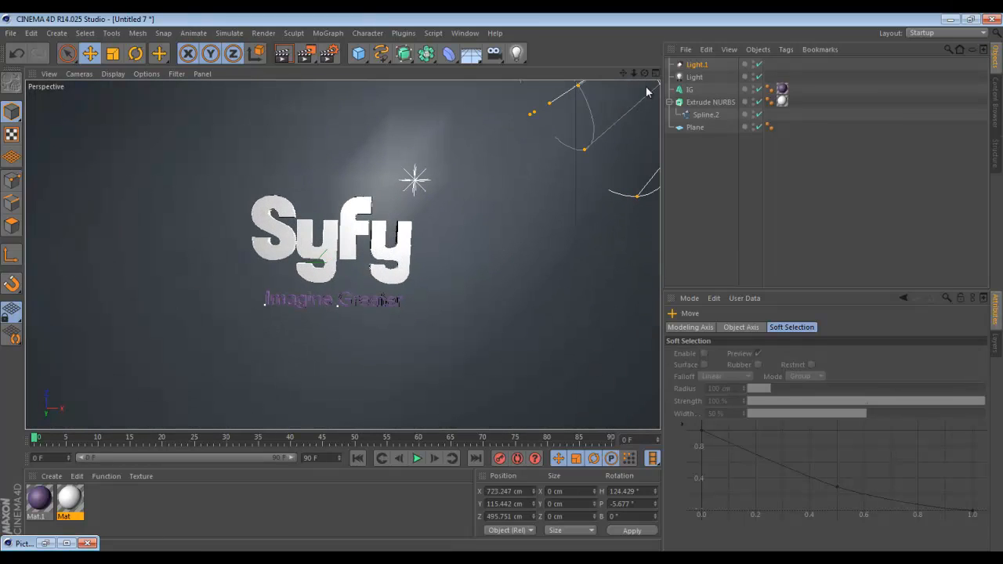
# - Set the spot light's shadow type to Shadow Maps (Soft)
pyautogui.click(696, 65)
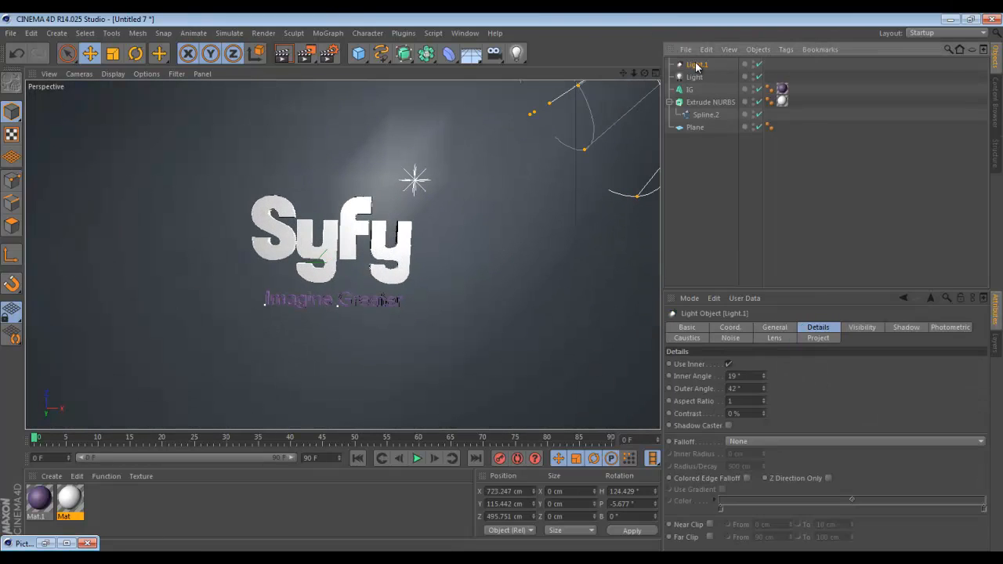
pyautogui.click(901, 328)
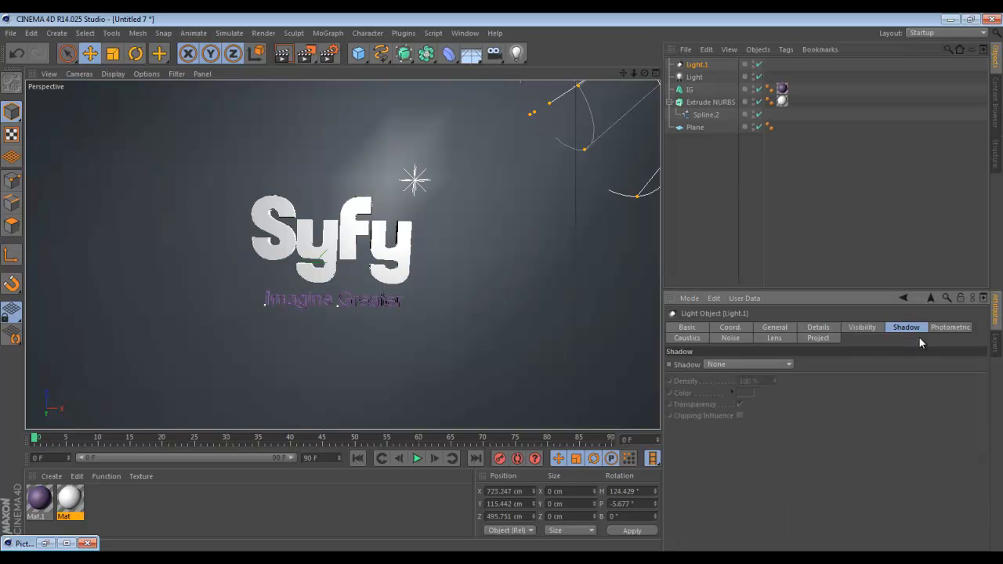
pyautogui.click(771, 366)
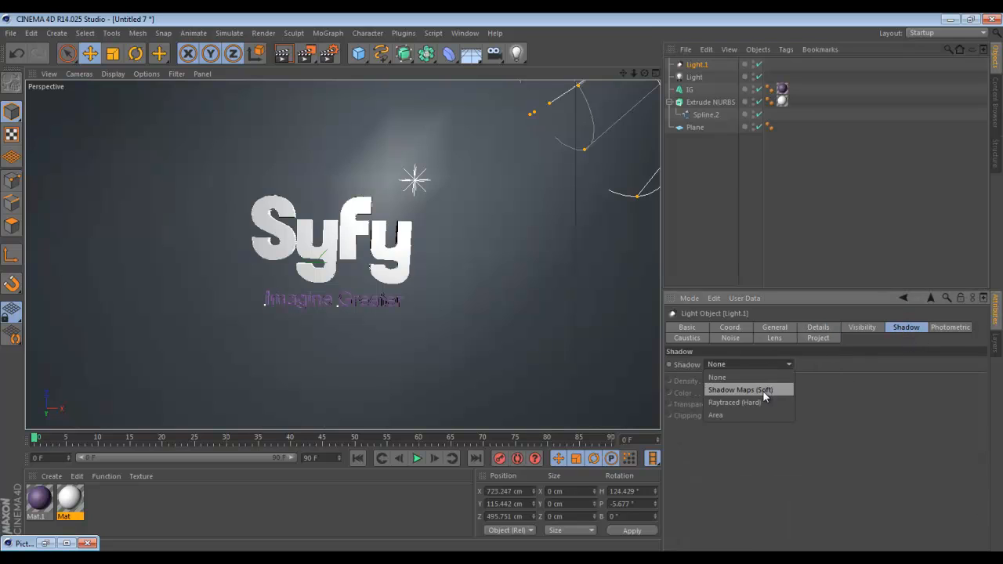
pyautogui.click(762, 390)
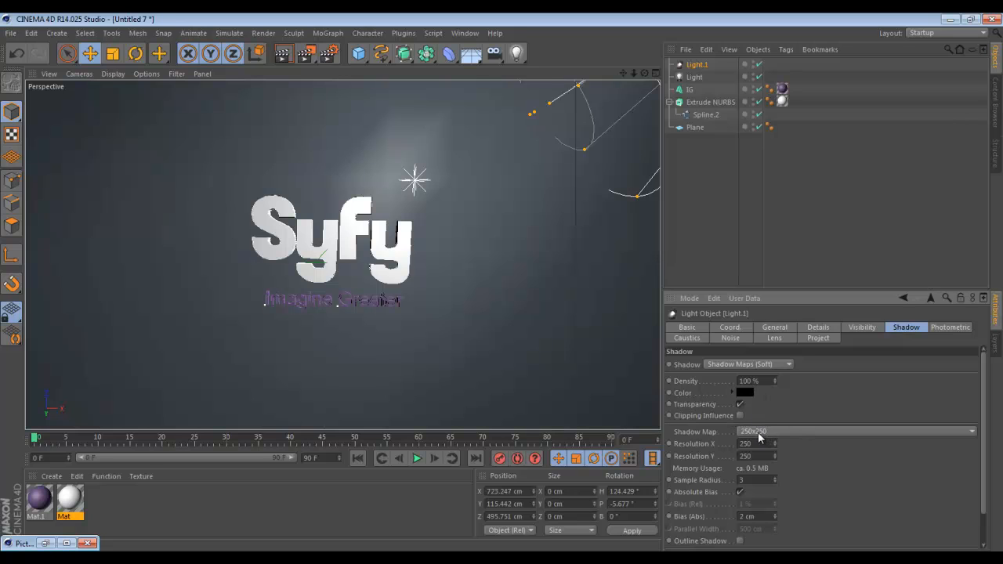
pyautogui.scroll(4, 289, 249)
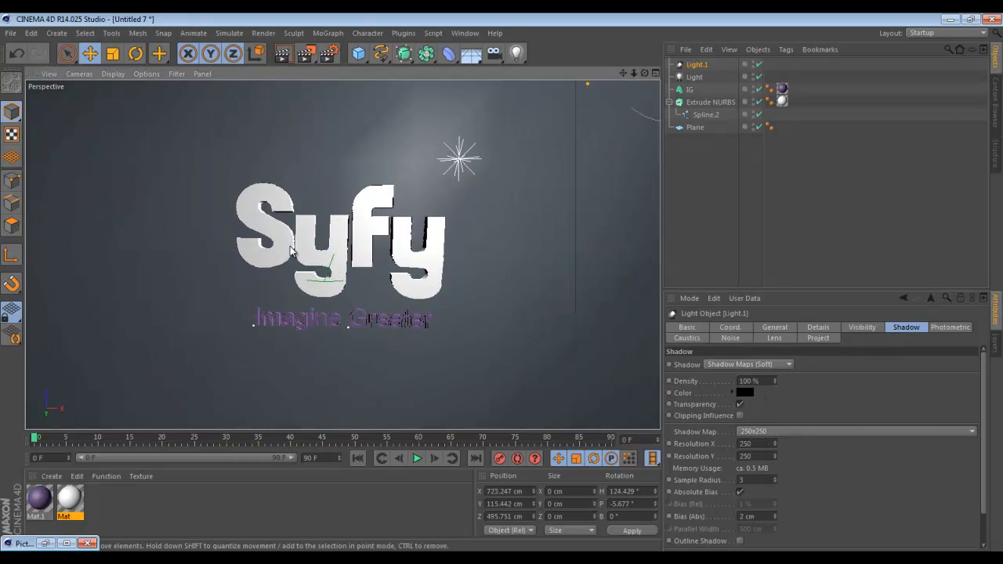
pyautogui.click(747, 394)
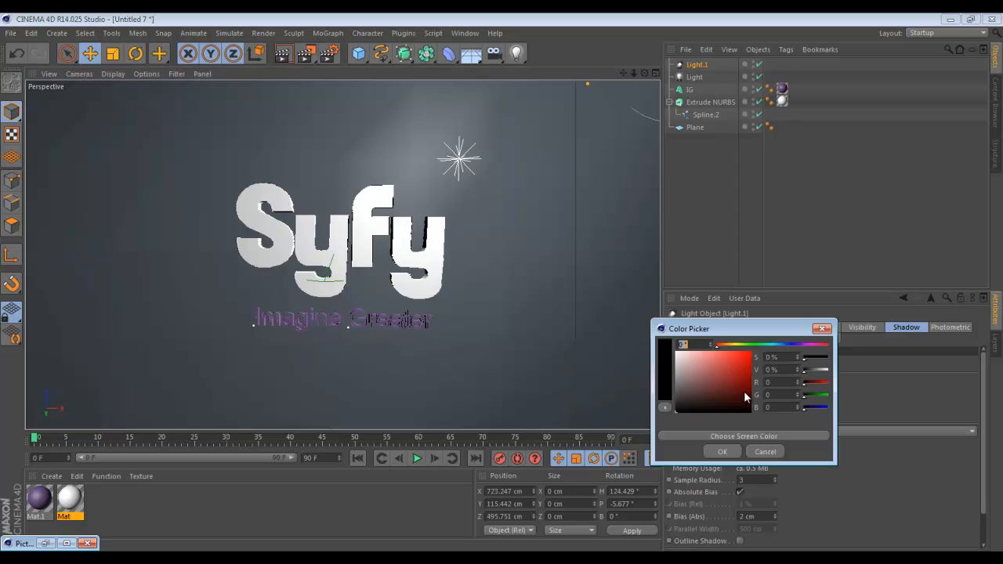
pyautogui.moveTo(677, 399); pyautogui.dragTo(673, 420)
pyautogui.click(775, 448)
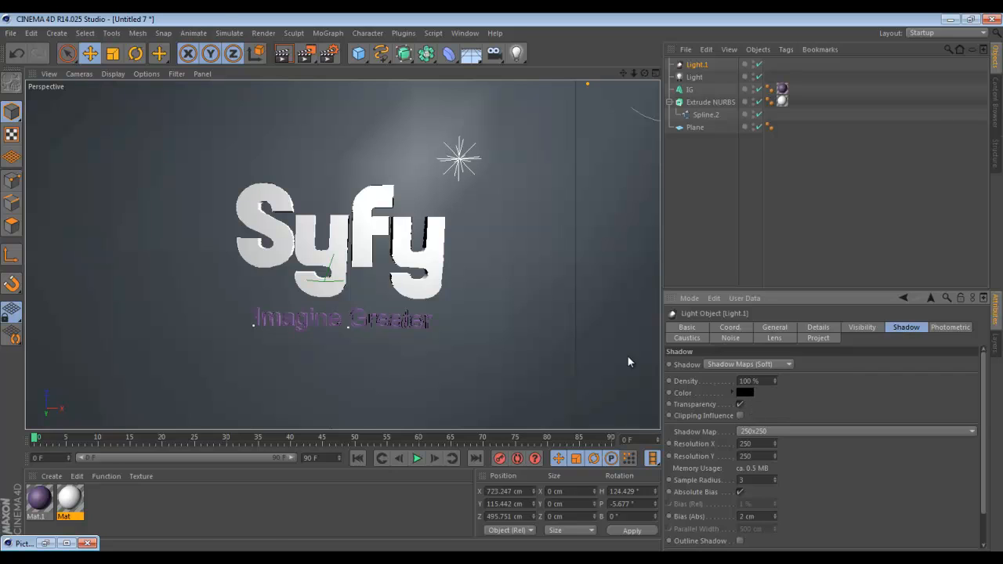
# - Render the perspective view to preview the lighting and soft shadows on the logo
pyautogui.click(283, 57)
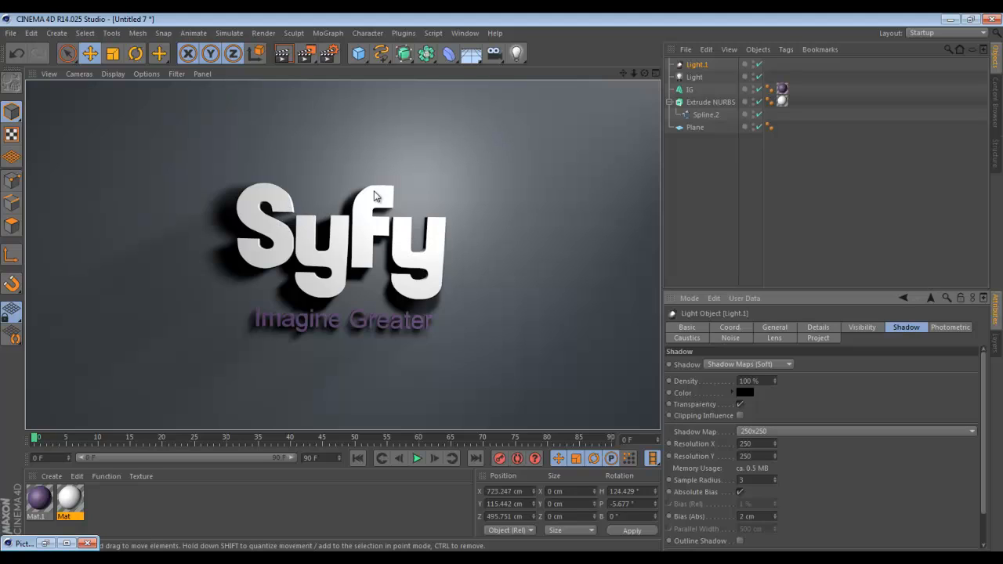
# - Add the Ambient Occlusion effect to the render settings and render the perspective view to preview it
pyautogui.click(332, 58)
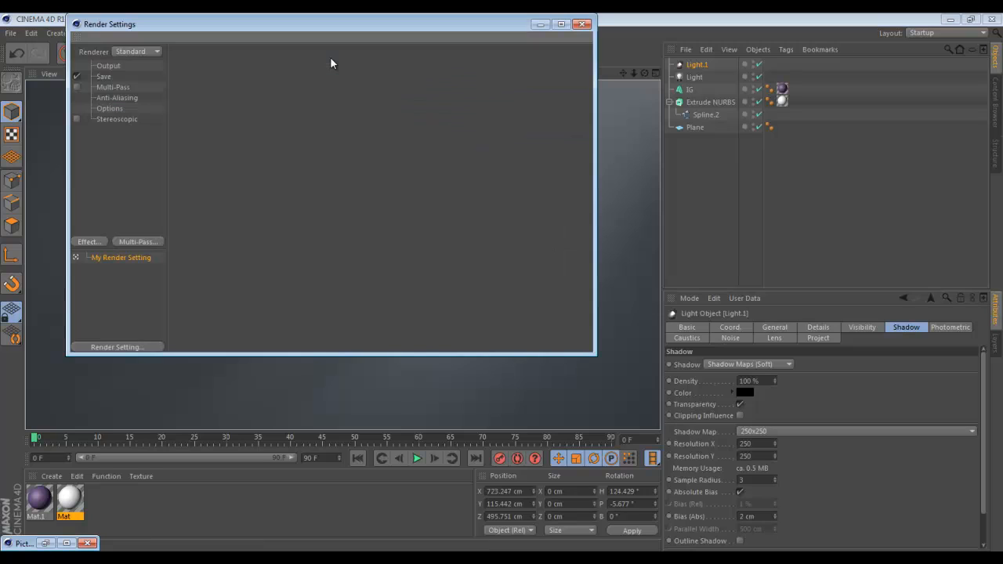
pyautogui.click(91, 242)
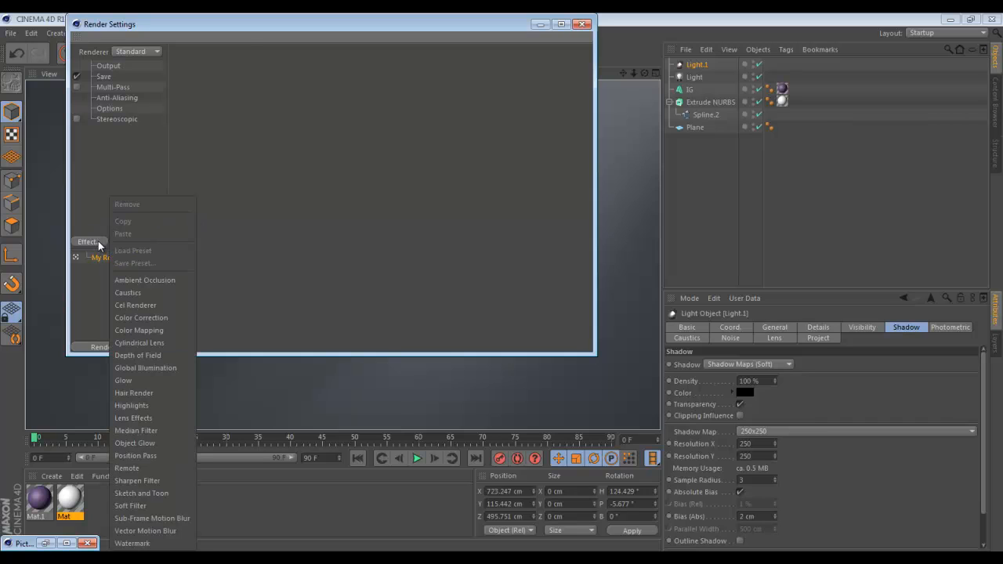
pyautogui.click(144, 281)
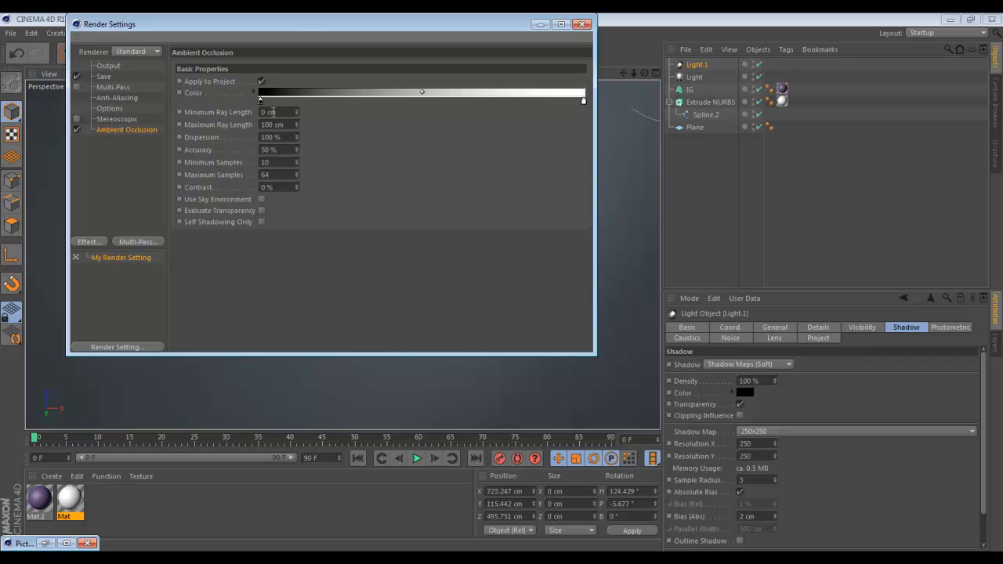
pyautogui.click(582, 24)
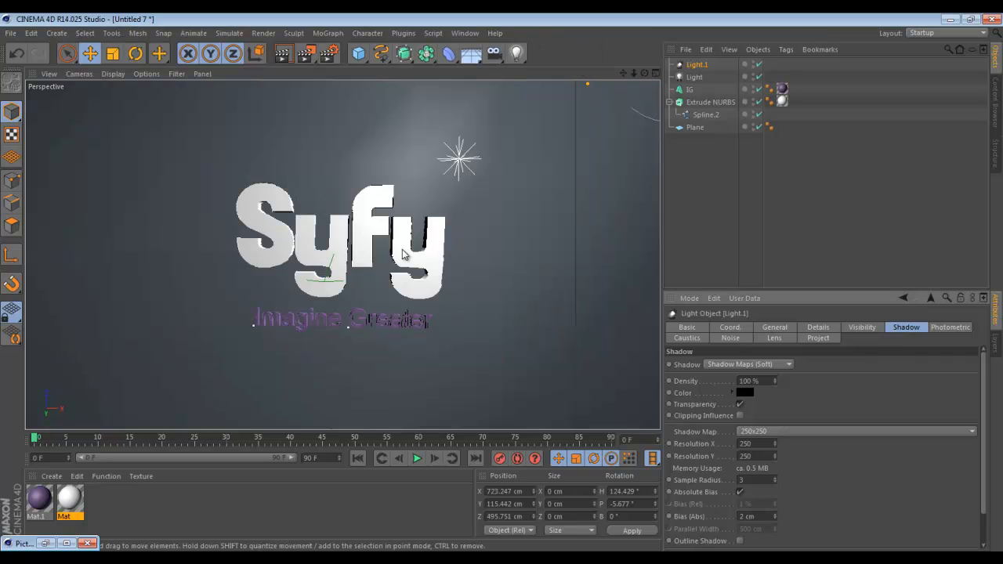
pyautogui.click(286, 58)
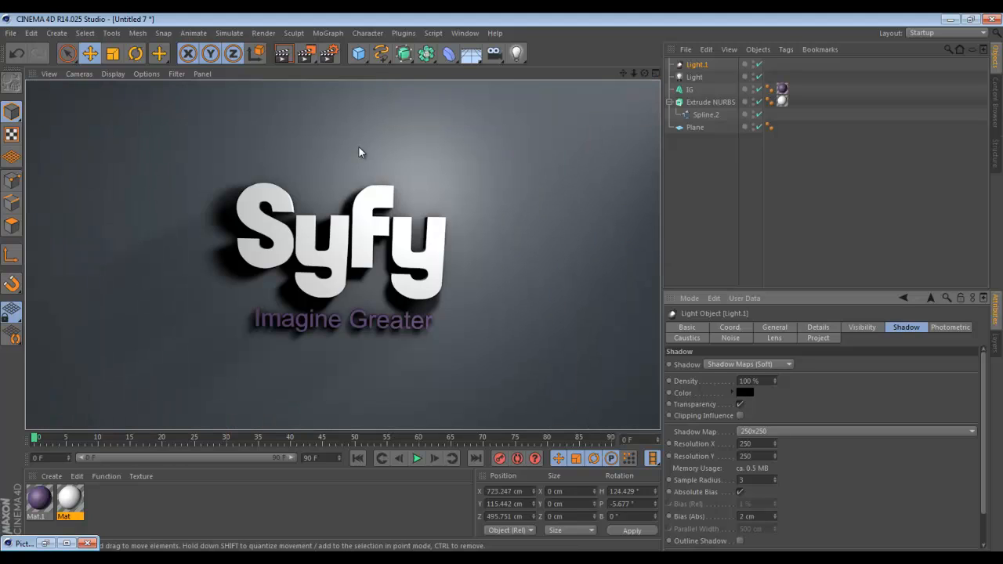
# - Disable Ambient Occlusion and add the Global Illumination effect to the render settings
pyautogui.click(328, 52)
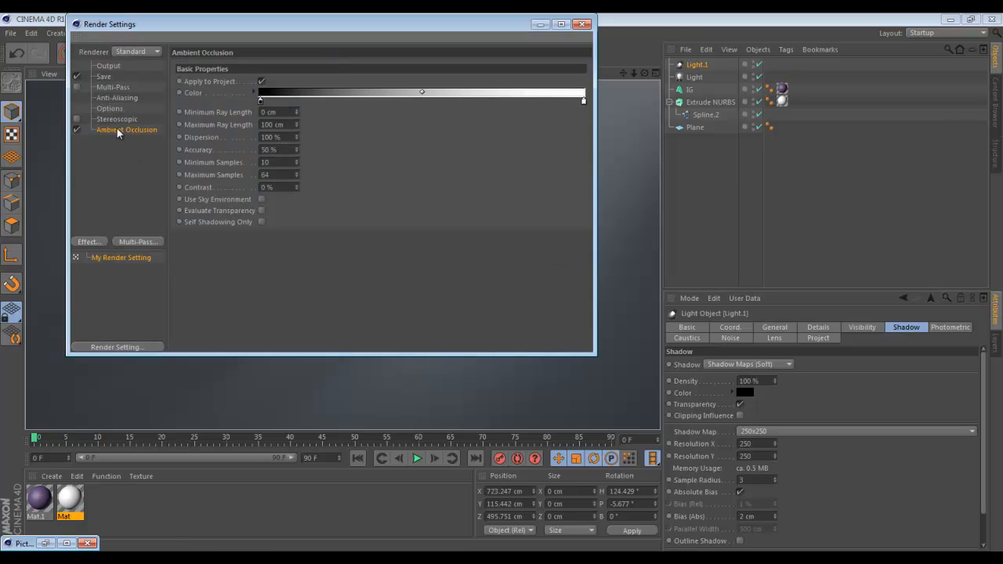
pyautogui.click(76, 130)
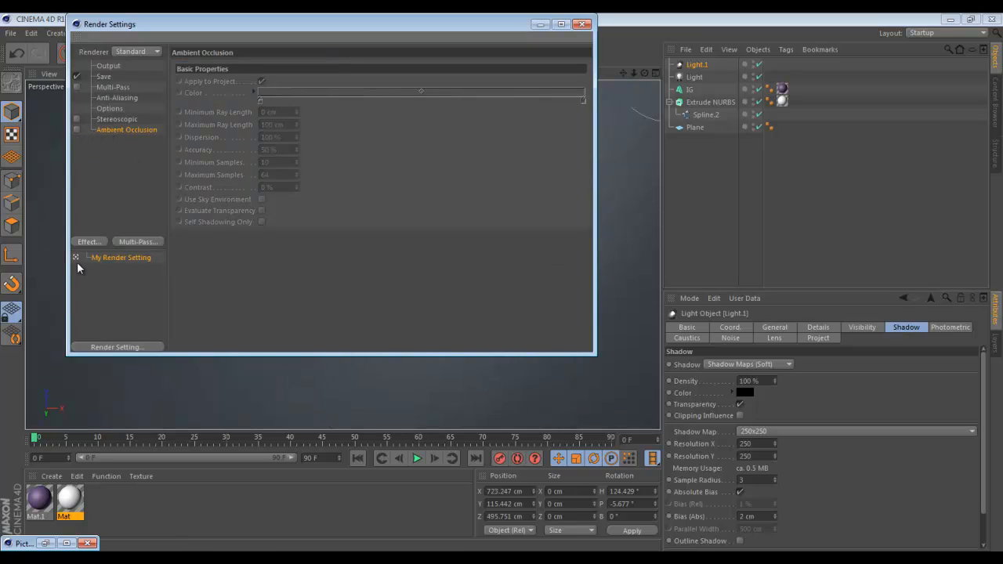
pyautogui.click(84, 244)
pyautogui.click(158, 366)
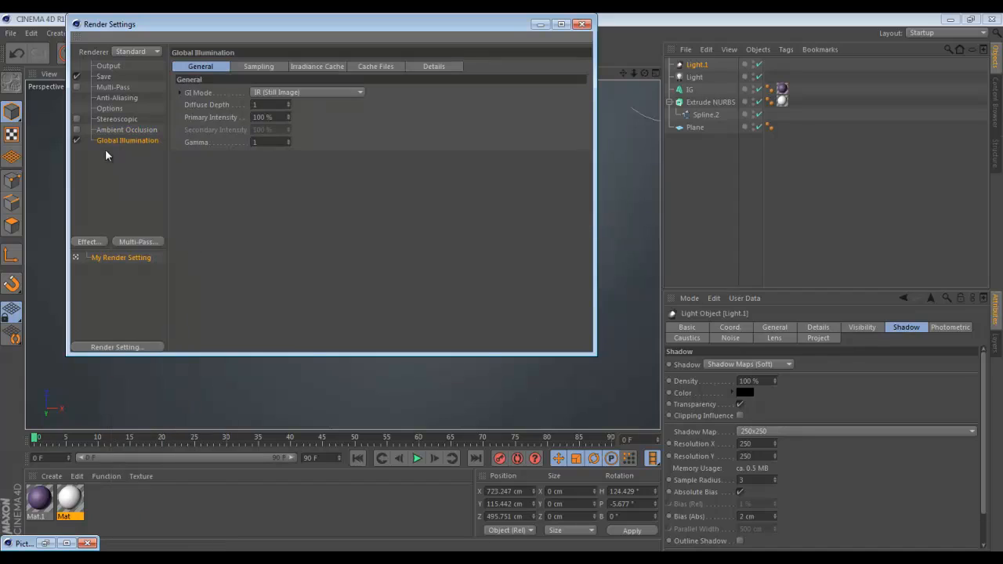
# - Set the GI Mode to IR + QMC (Still Image) and render the perspective view to preview it
pyautogui.click(304, 92)
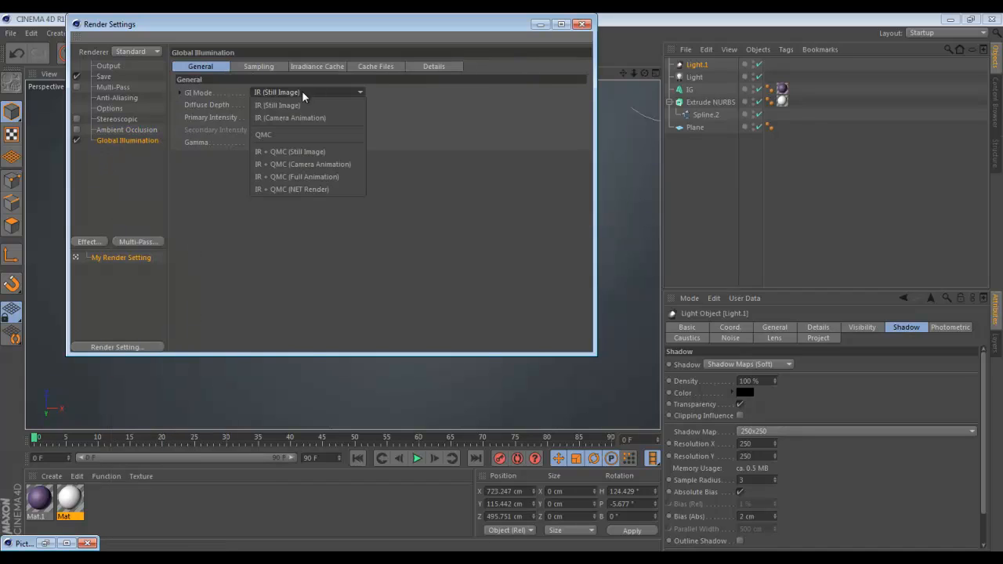
pyautogui.click(311, 152)
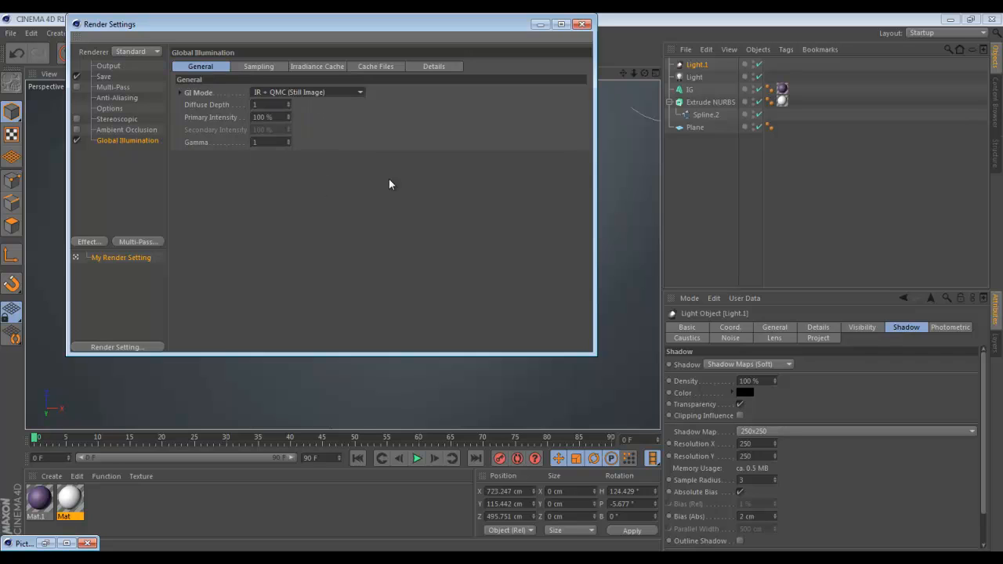
pyautogui.click(582, 24)
pyautogui.click(282, 60)
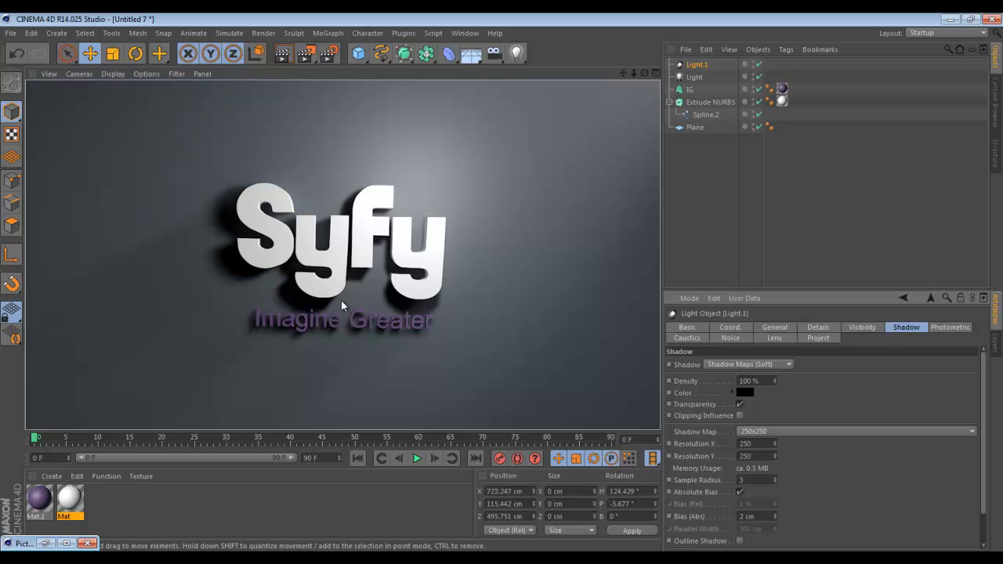
# - Move the spot light farther back from the logo to about X 814 cm, Y 126 cm, Z 558 cm
pyautogui.middleClick(316, 308)
pyautogui.middleClick(263, 222)
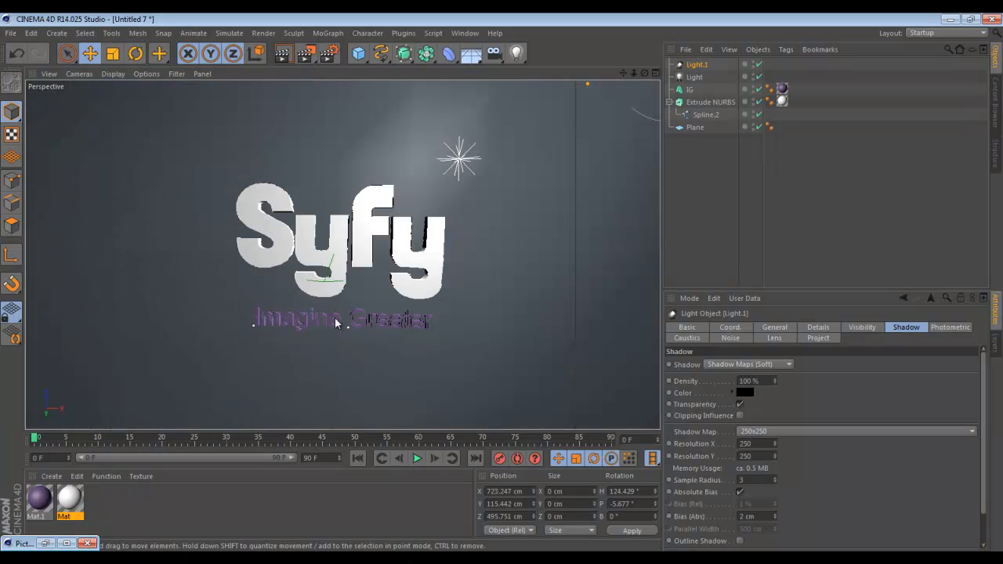
pyautogui.scroll(-6, 337, 323)
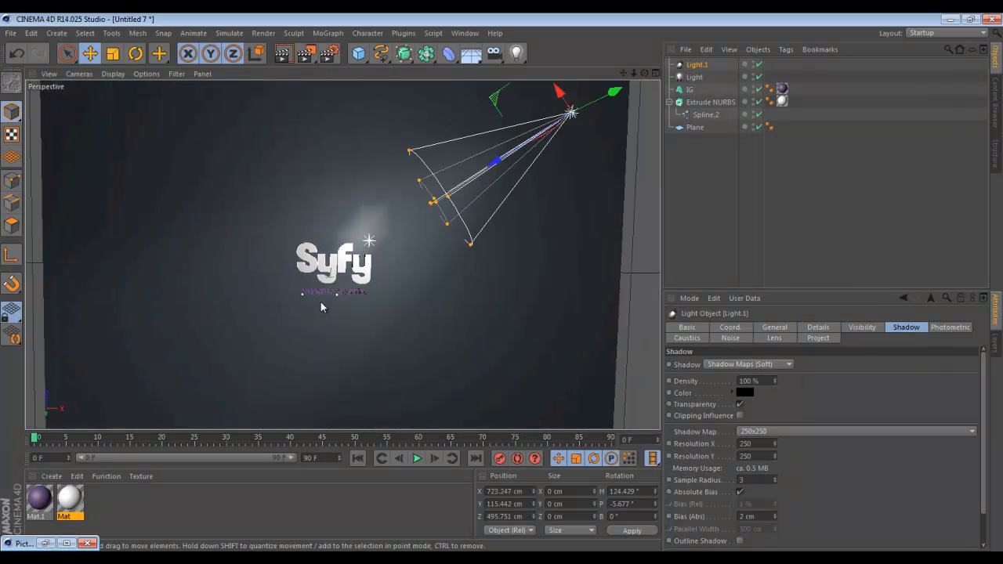
pyautogui.scroll(-4, 349, 306)
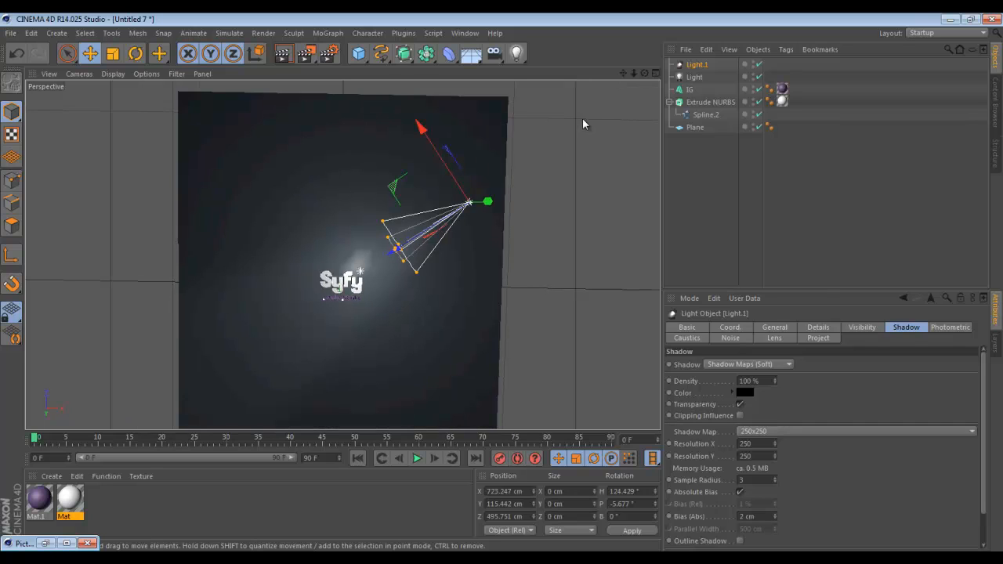
pyautogui.moveTo(644, 74); pyautogui.dragTo(502, 282)
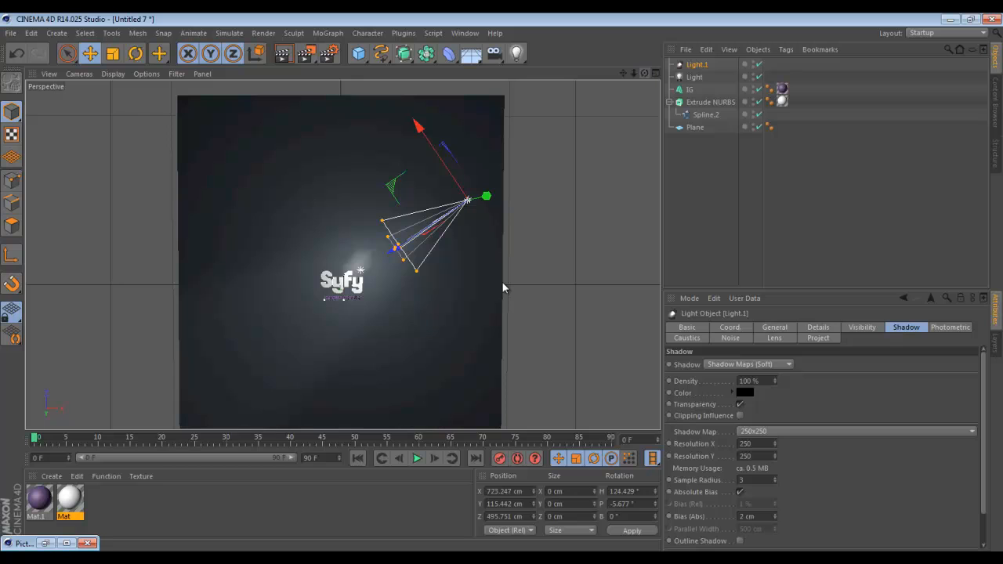
pyautogui.scroll(5, 341, 297)
pyautogui.scroll(6, 333, 329)
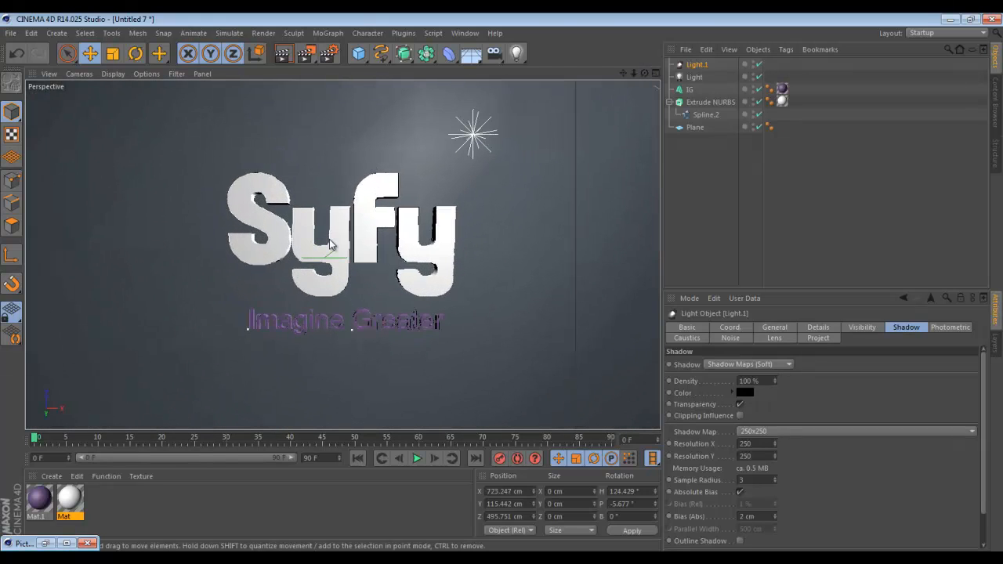
pyautogui.scroll(-6, 302, 260)
pyautogui.scroll(-5, 264, 258)
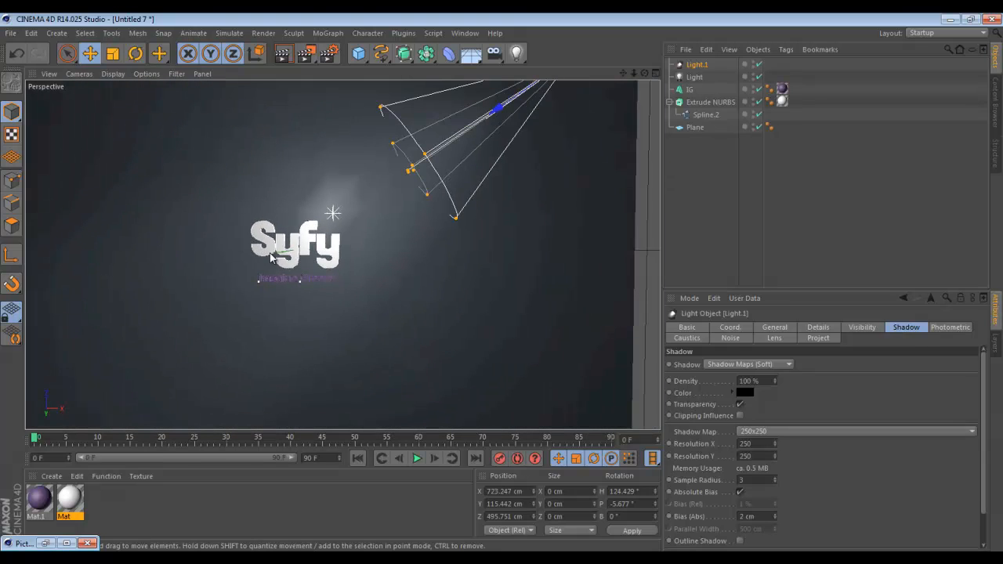
pyautogui.moveTo(411, 169); pyautogui.dragTo(437, 147)
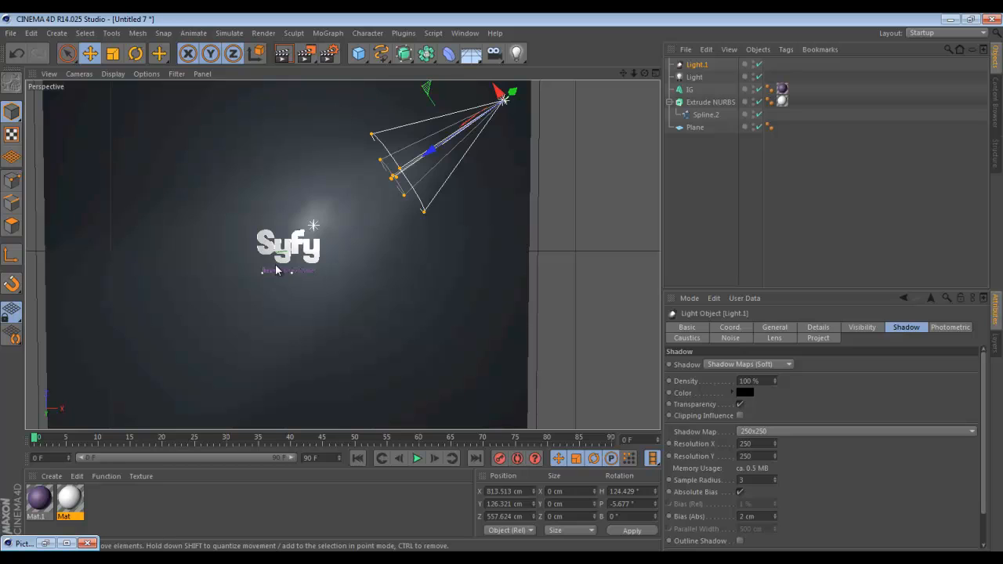
pyautogui.scroll(8, 280, 270)
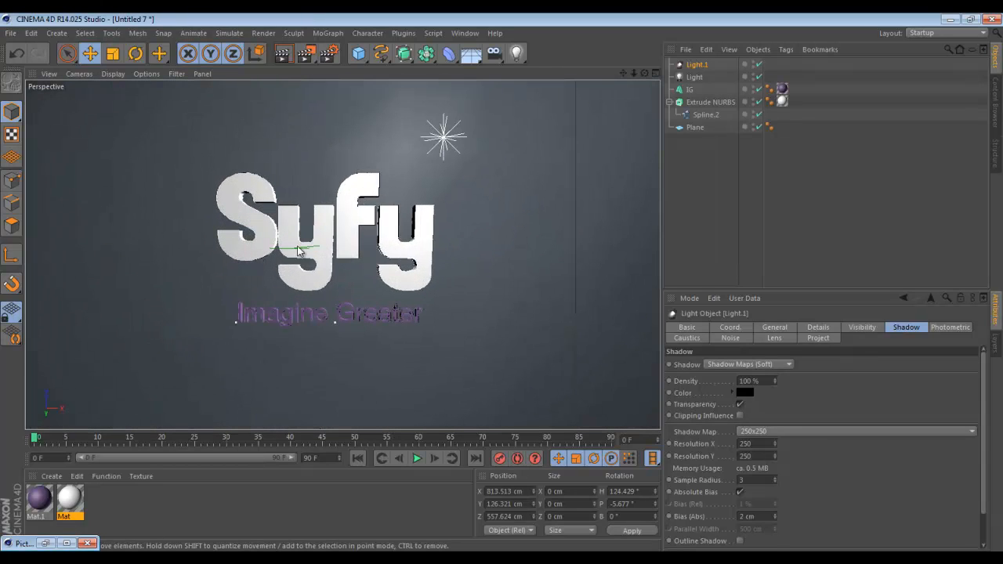
# - Disable Linear Workflow in the project settings
pyautogui.click(31, 33)
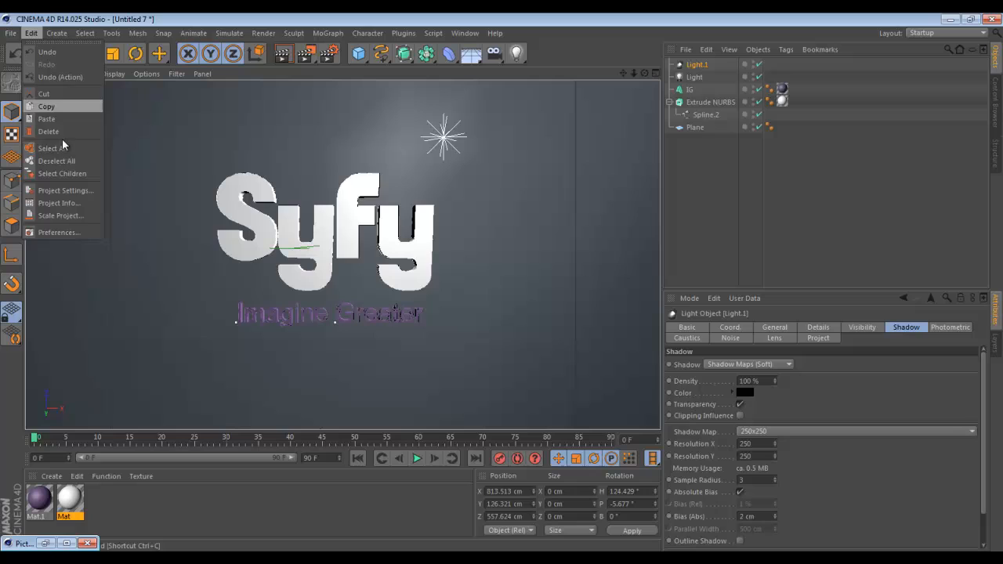
pyautogui.click(48, 191)
pyautogui.scroll(-1, 807, 503)
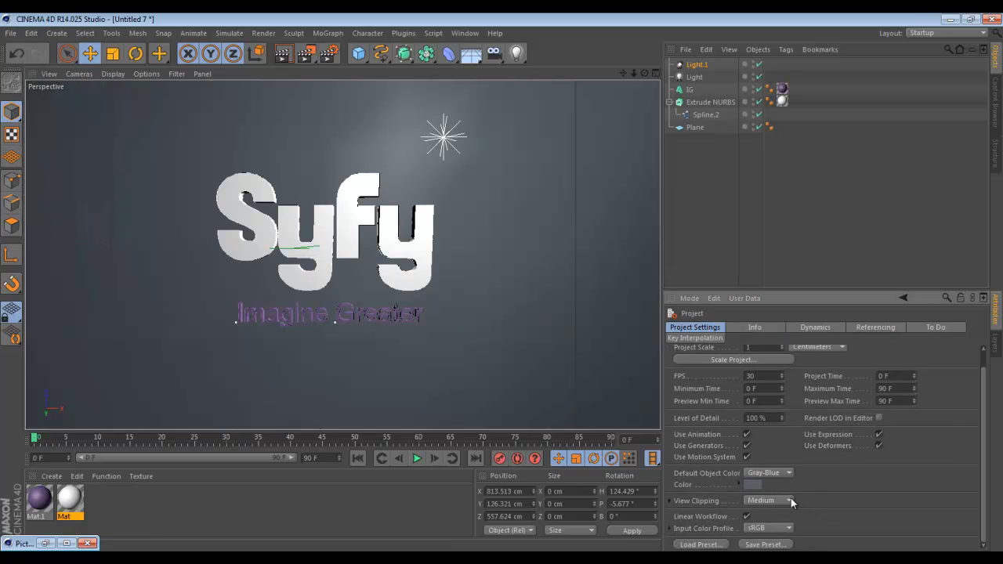
pyautogui.click(747, 516)
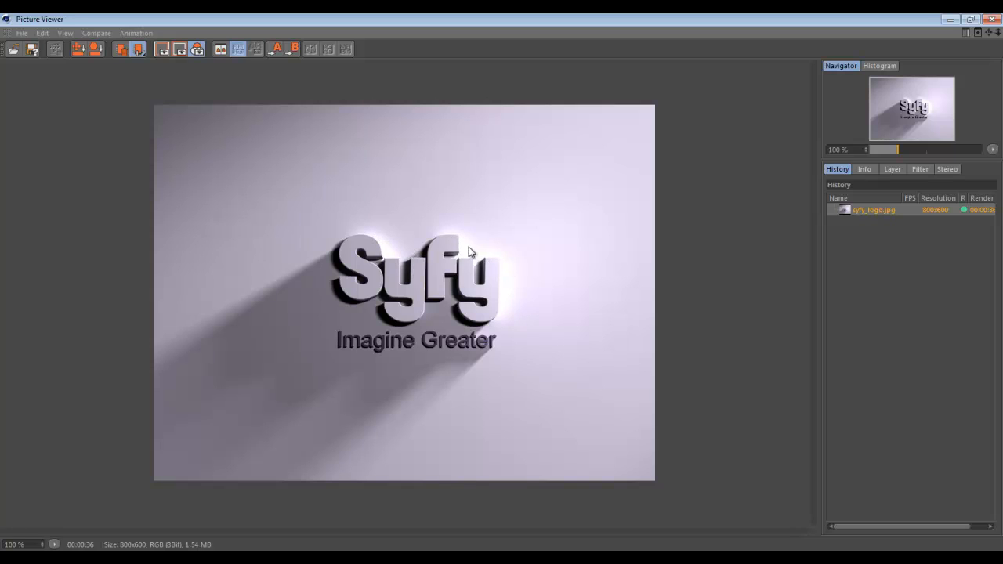
# - Put away the reference render and apply the white Mat material to the backdrop plane
pyautogui.click(970, 19)
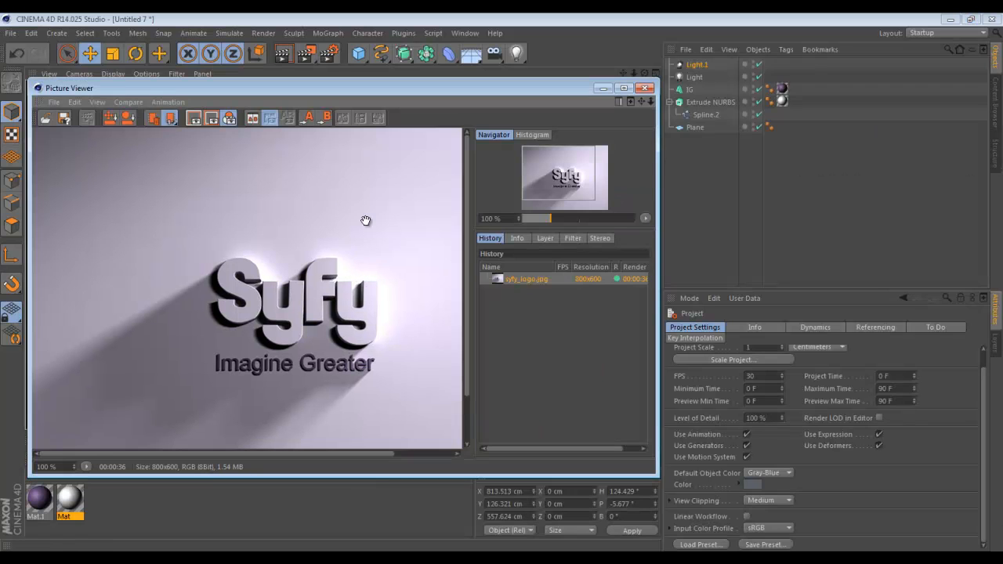
pyautogui.click(602, 87)
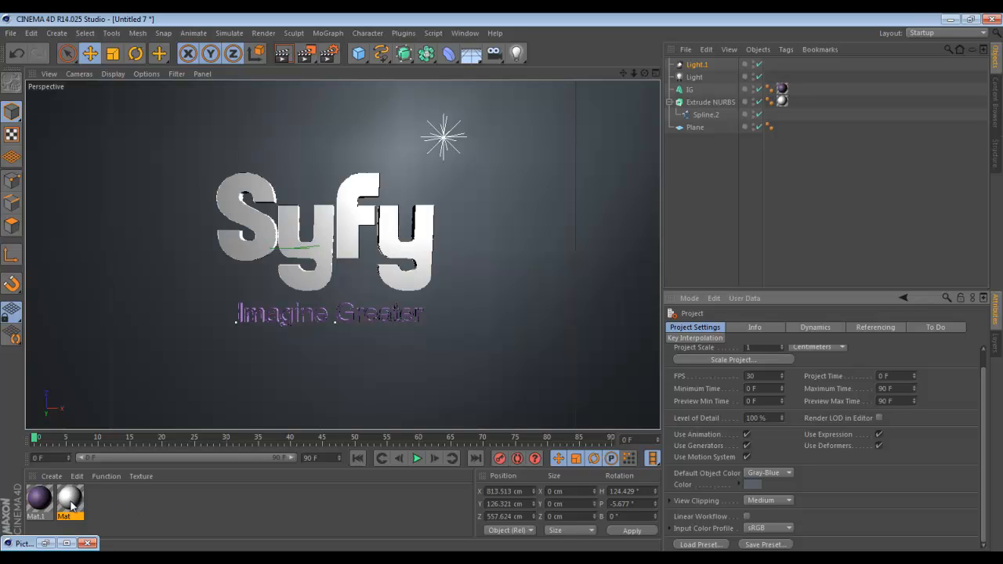
pyautogui.moveTo(442, 330); pyautogui.dragTo(442, 330)
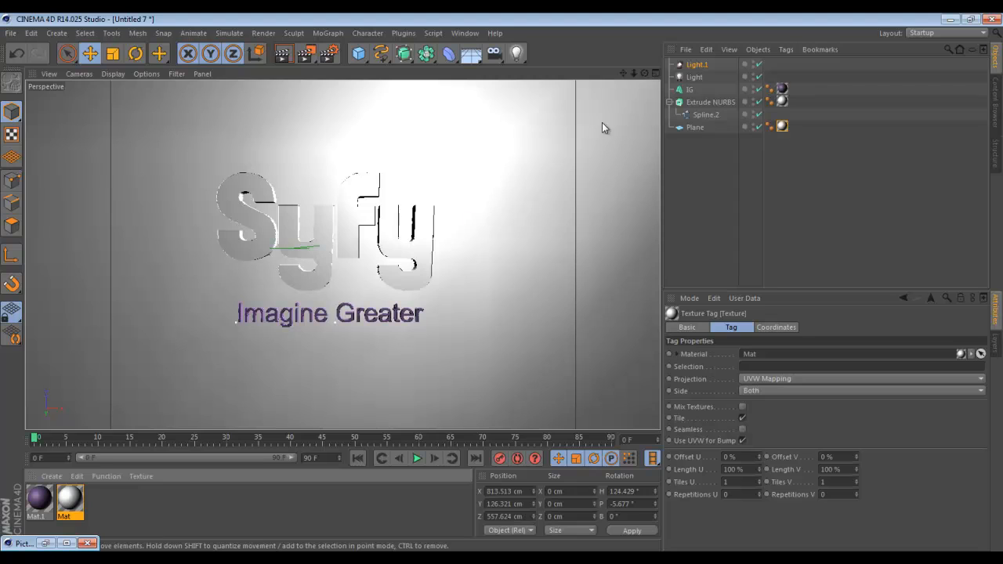
# - Set the omni light's intensity to about 54%
pyautogui.click(696, 67)
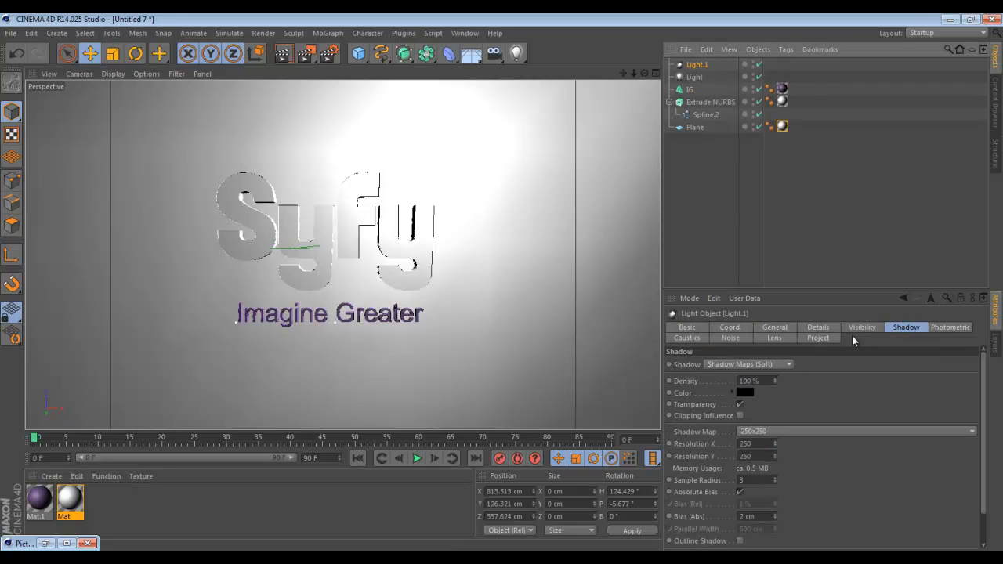
pyautogui.click(793, 329)
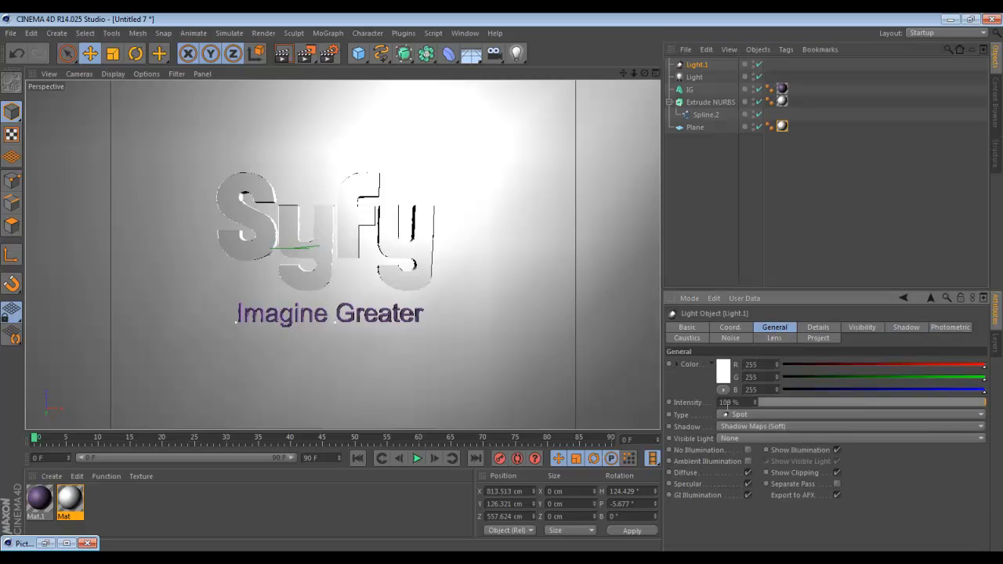
pyautogui.click(697, 77)
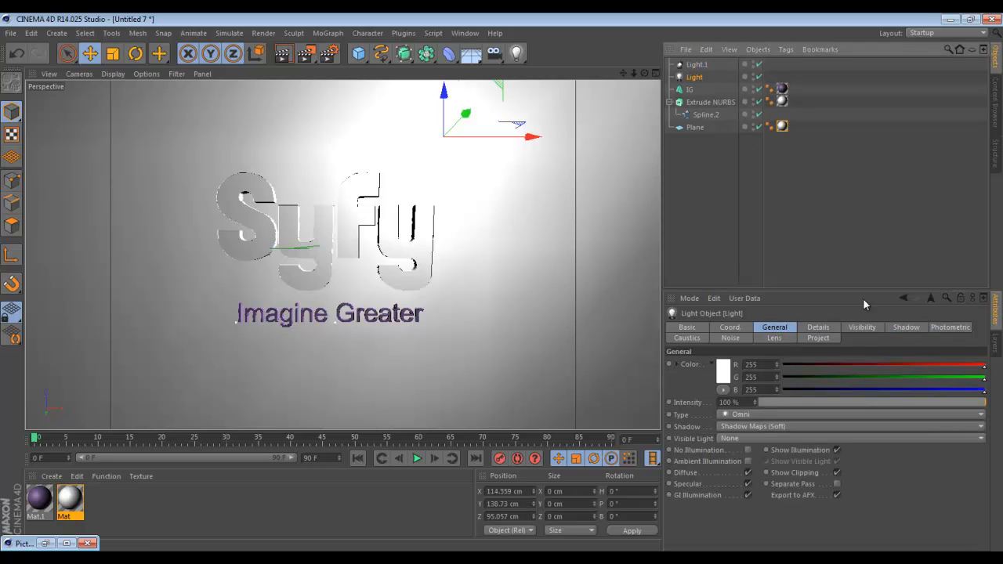
pyautogui.click(881, 403)
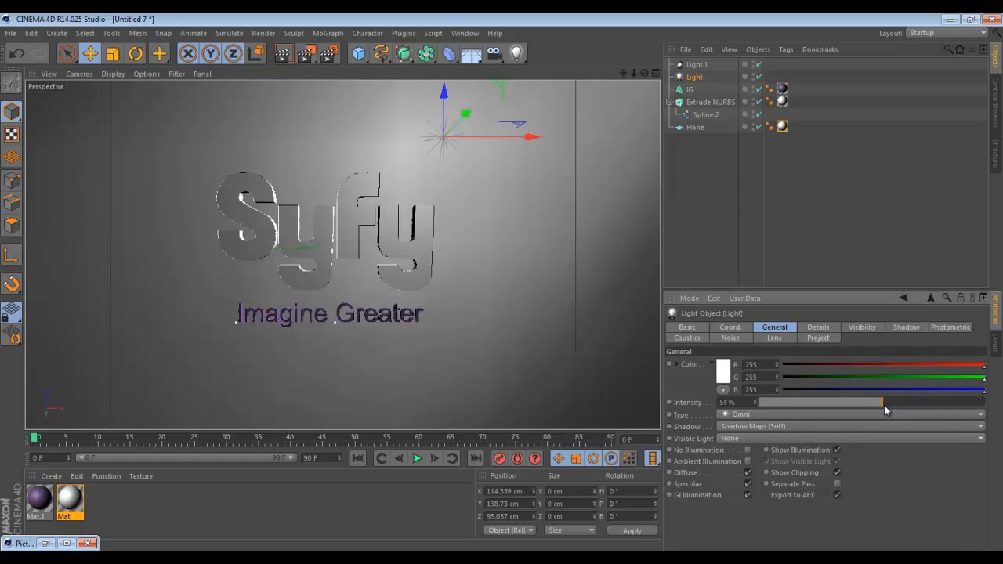
# - Set the spot light's intensity to about 147% and render the perspective view to preview the lighting
pyautogui.click(696, 64)
pyautogui.moveTo(753, 401); pyautogui.dragTo(756, 397)
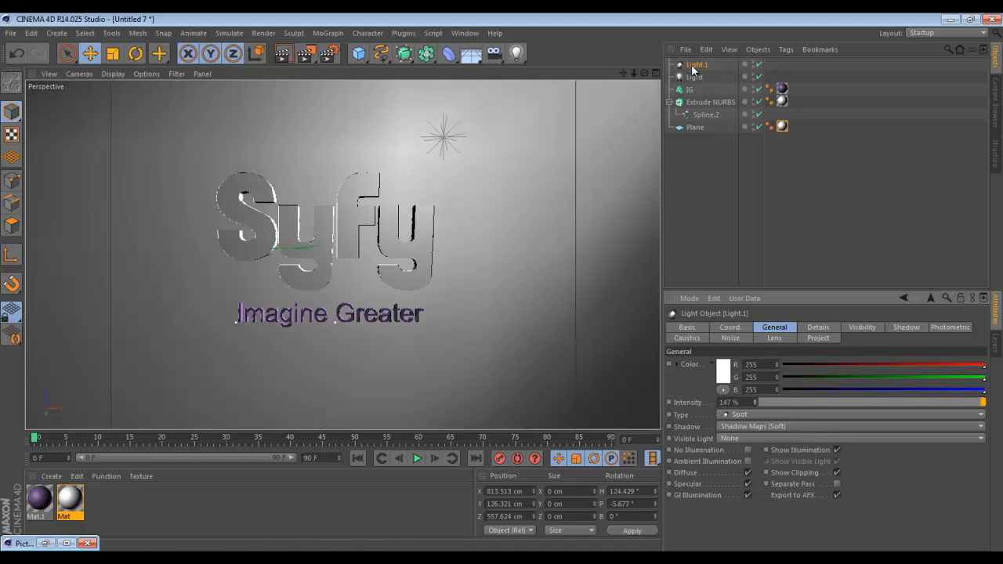
pyautogui.click(329, 52)
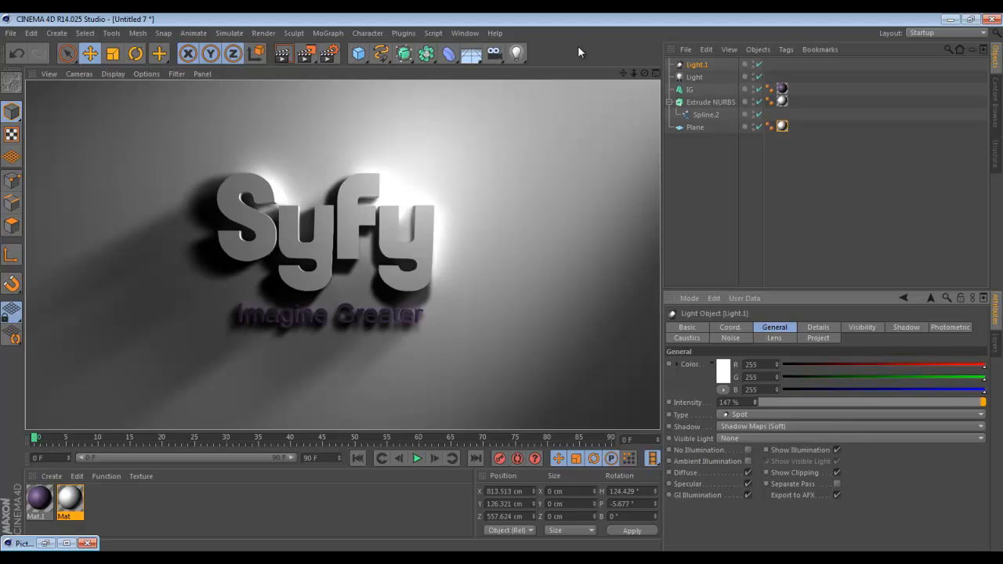
# - Move the omni light to about X 91, Y 249, Z 43 cm and preview the render against the reference image
pyautogui.click(695, 76)
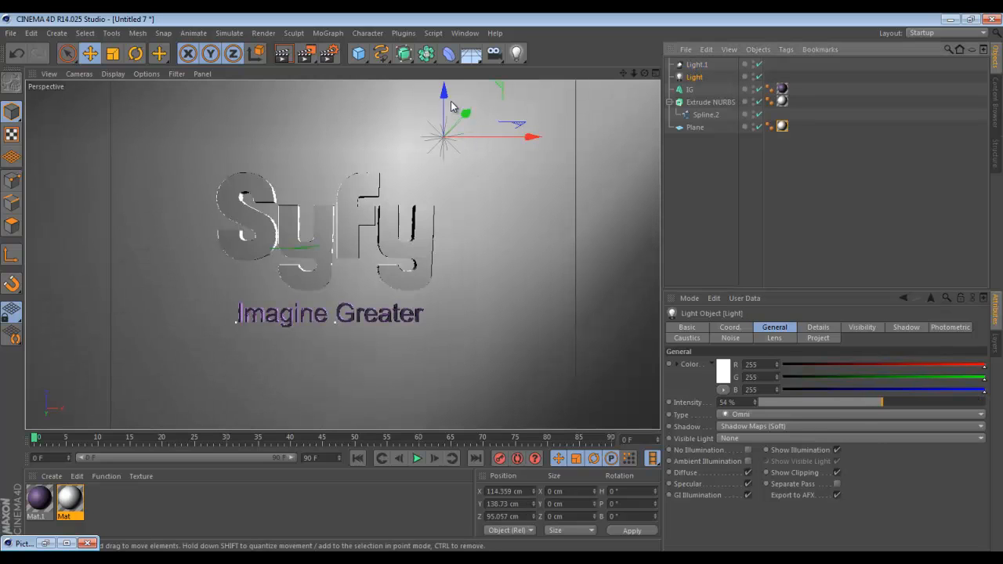
pyautogui.moveTo(451, 135); pyautogui.dragTo(451, 166)
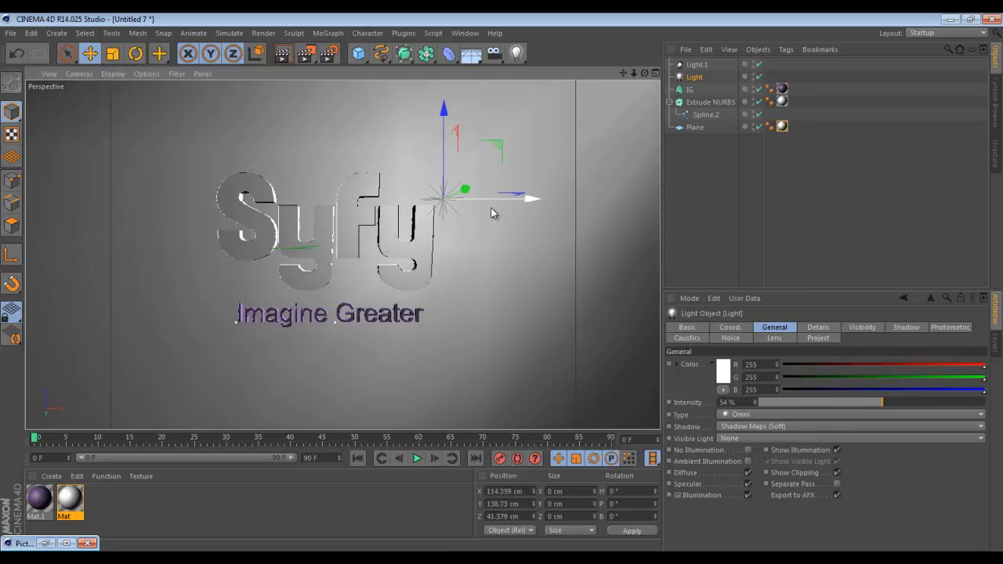
pyautogui.moveTo(525, 199); pyautogui.dragTo(473, 206)
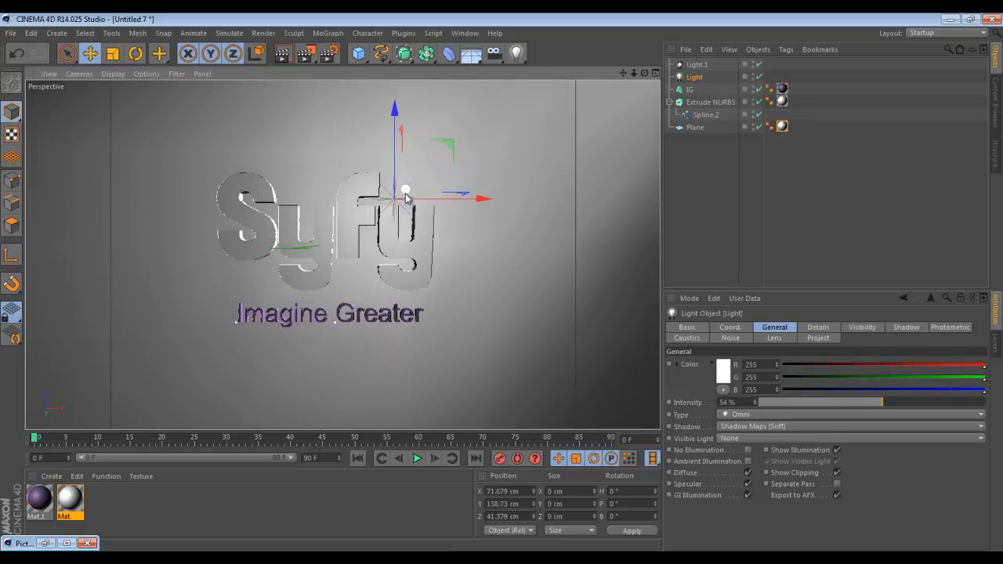
pyautogui.moveTo(407, 188); pyautogui.dragTo(412, 167)
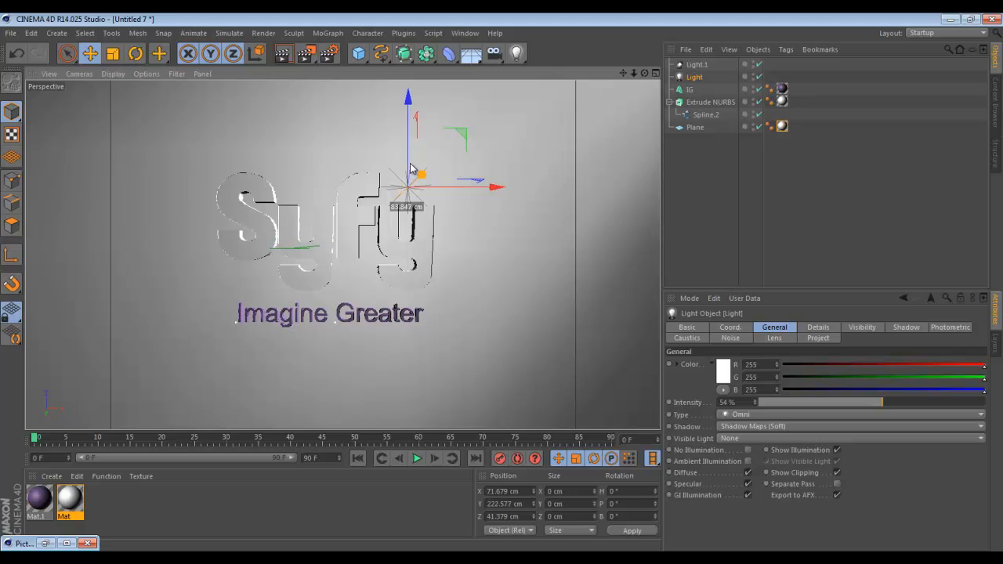
pyautogui.moveTo(409, 127); pyautogui.dragTo(402, 159)
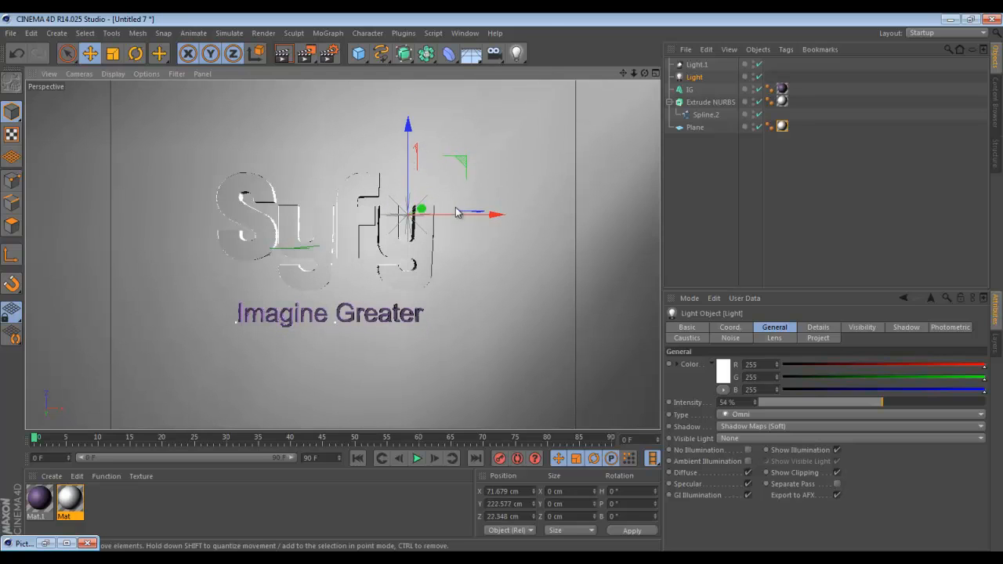
pyautogui.moveTo(484, 215); pyautogui.dragTo(441, 158)
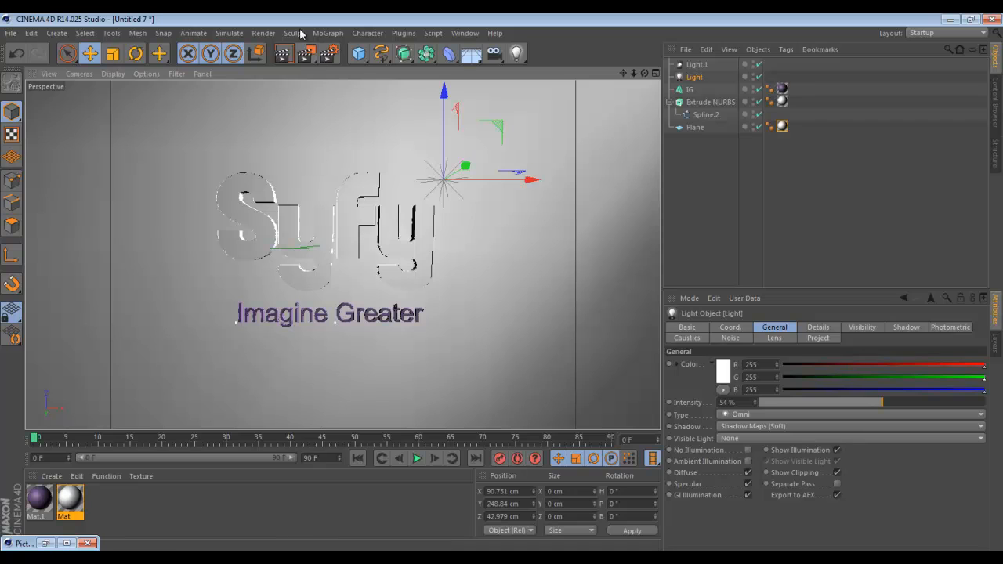
pyautogui.click(283, 52)
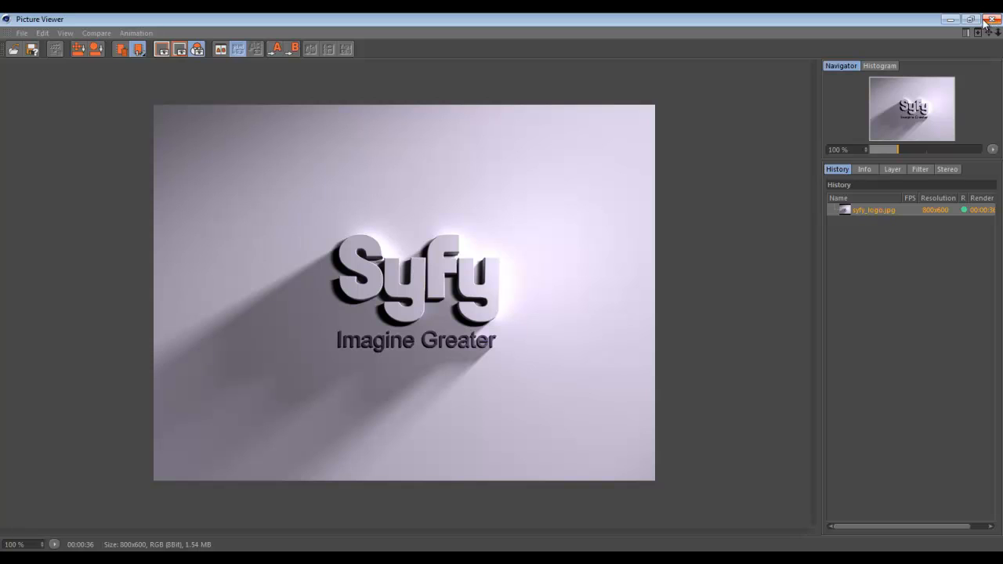
pyautogui.click(948, 20)
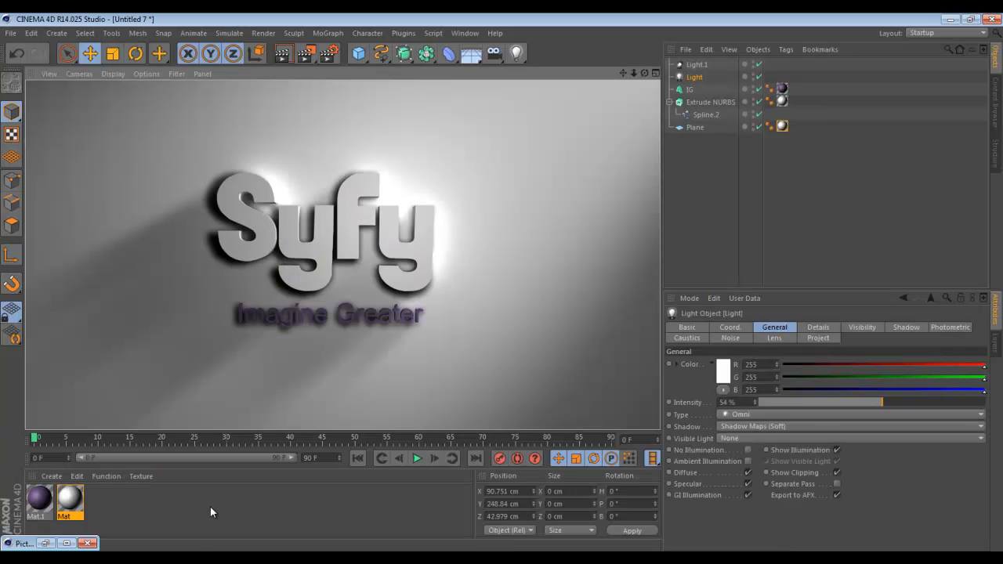
# - Create a new material with a pale purple color of RGB 240, 212, 255
pyautogui.doubleClick(169, 501)
pyautogui.doubleClick(39, 499)
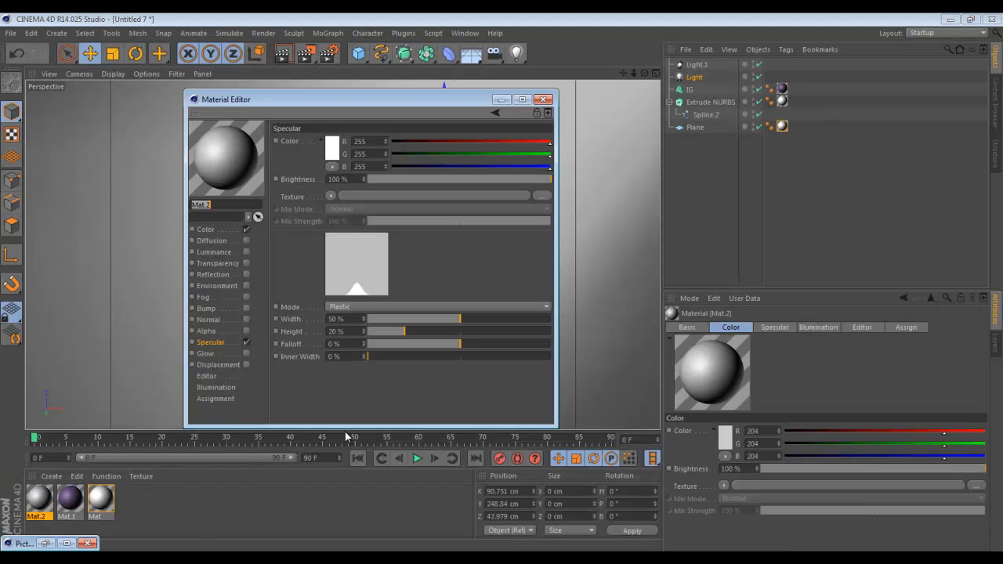
pyautogui.click(216, 229)
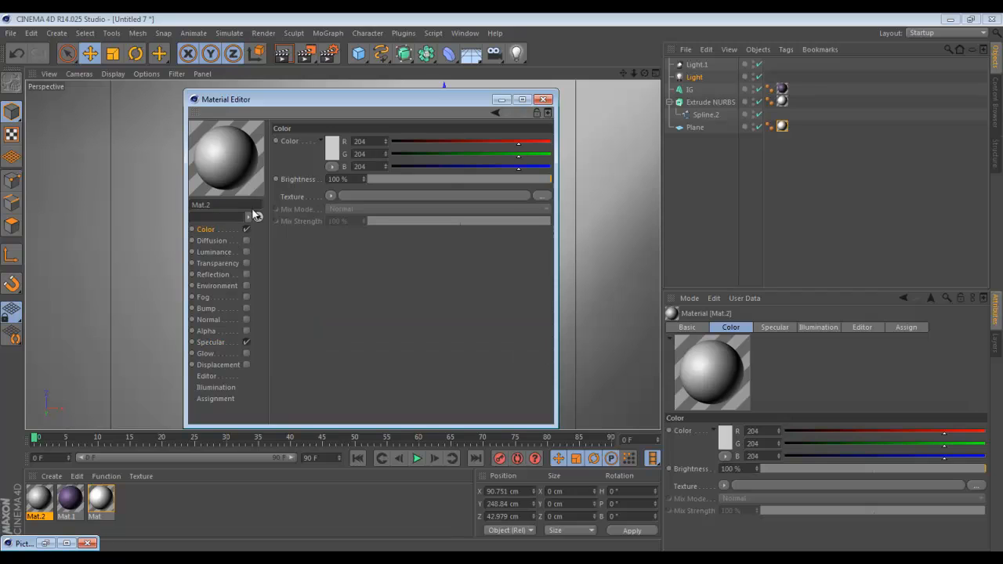
pyautogui.click(336, 153)
pyautogui.moveTo(276, 115); pyautogui.dragTo(230, 88)
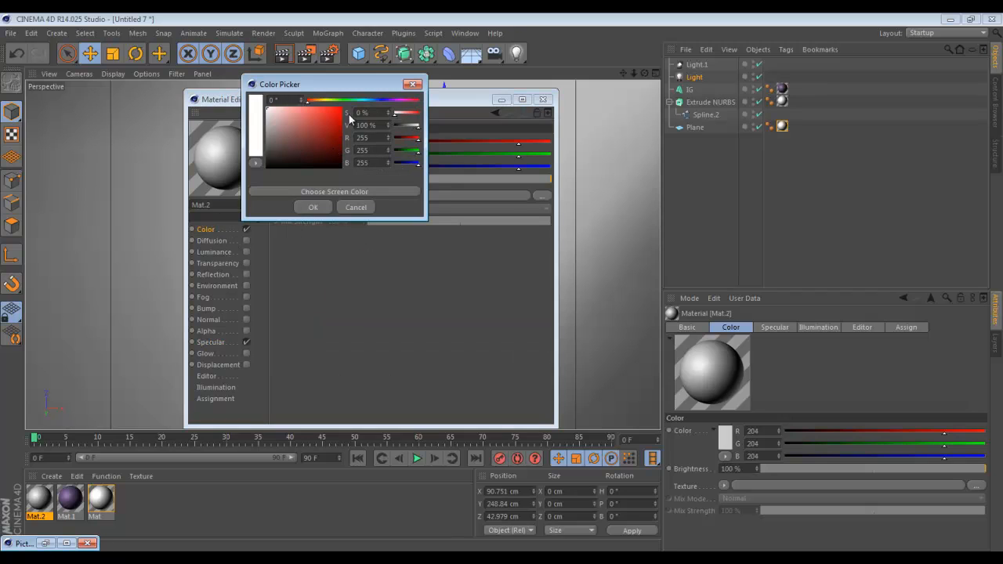
pyautogui.click(395, 101)
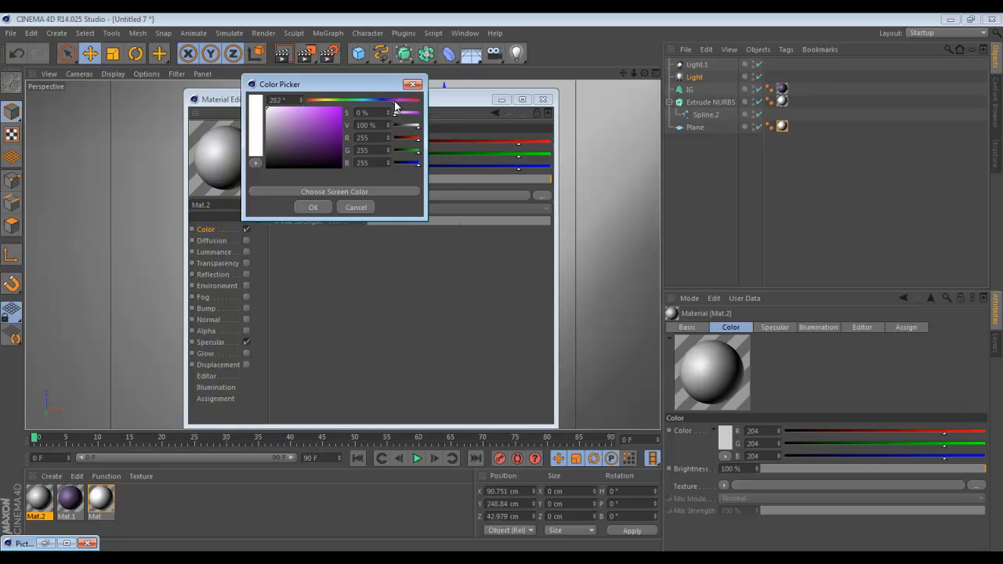
pyautogui.moveTo(274, 119); pyautogui.dragTo(280, 98)
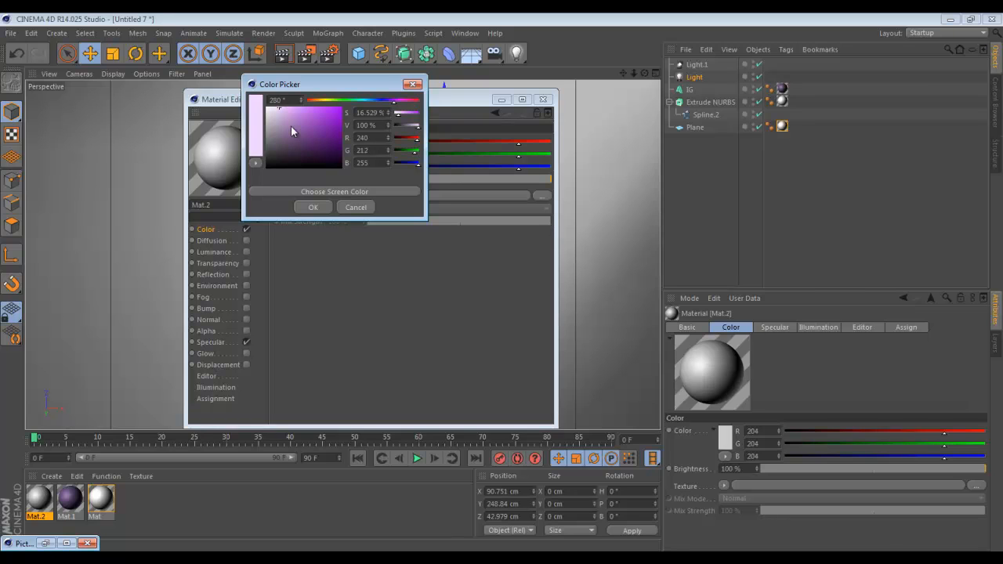
pyautogui.click(313, 206)
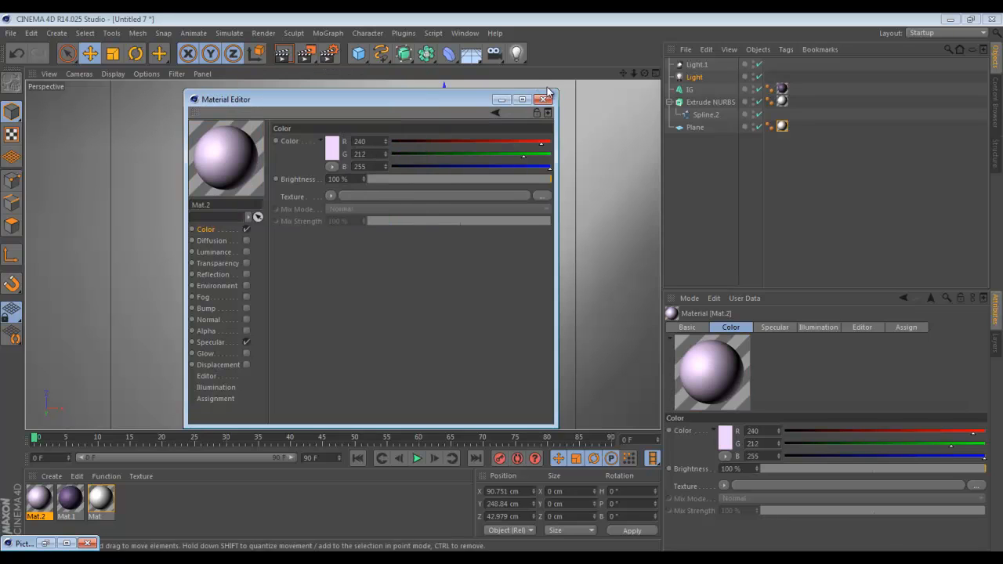
pyautogui.click(545, 100)
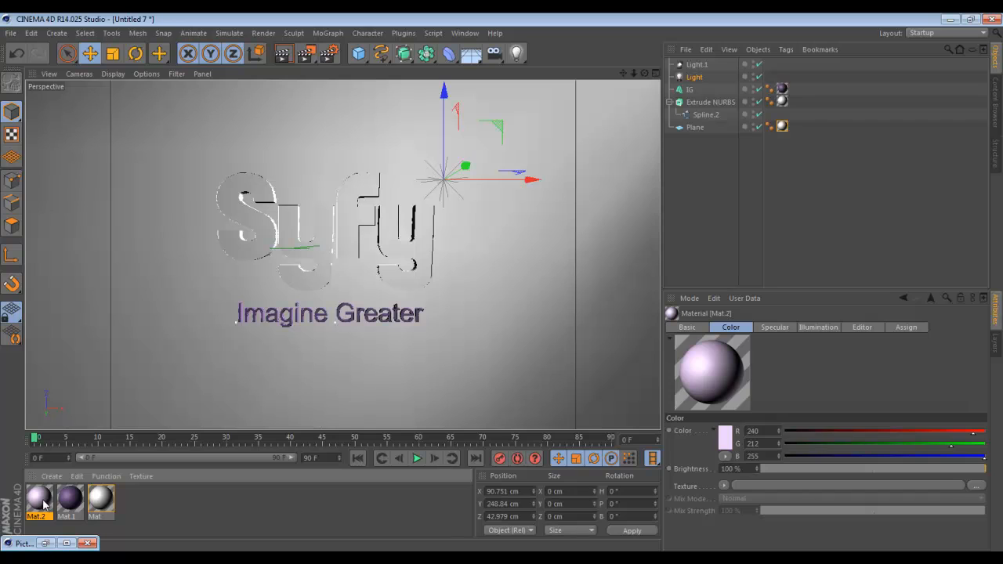
# - Apply the new pale purple material to the backdrop plane and delete the plane's old white material tag
pyautogui.moveTo(158, 298); pyautogui.dragTo(158, 300)
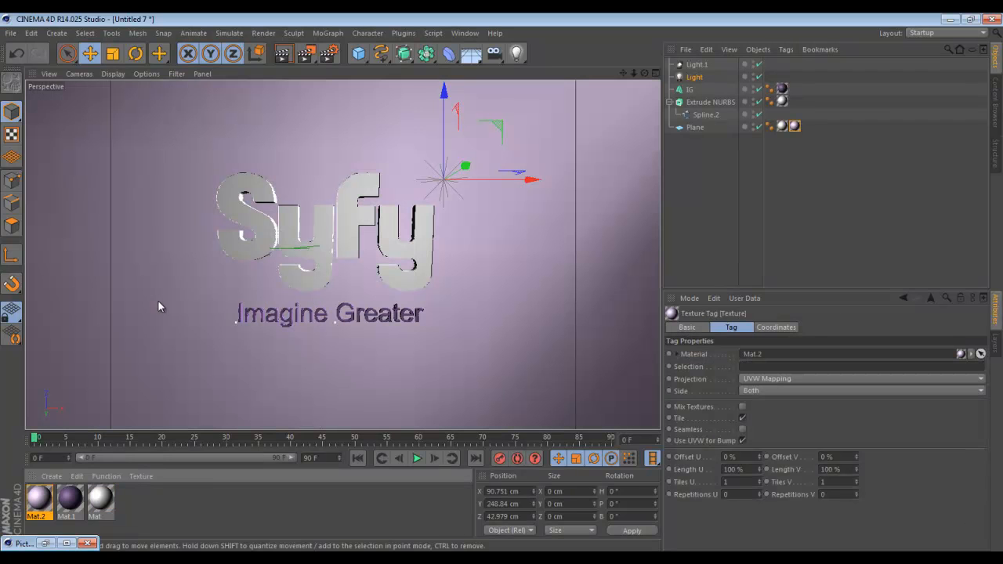
pyautogui.click(782, 127)
pyautogui.press('Delete')
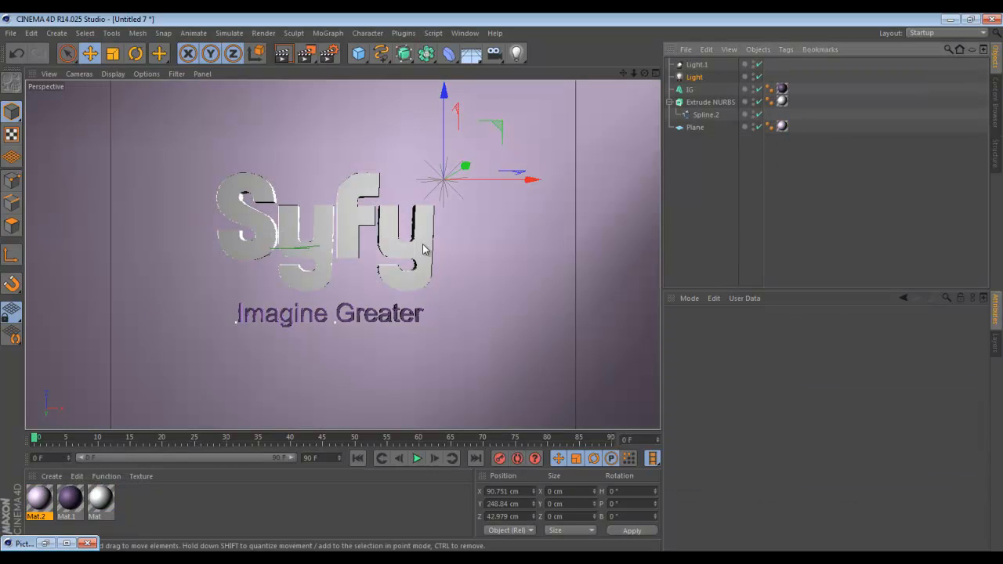
# - Lighten the backdrop material's color to RGB 247, 231, 255
pyautogui.doubleClick(38, 499)
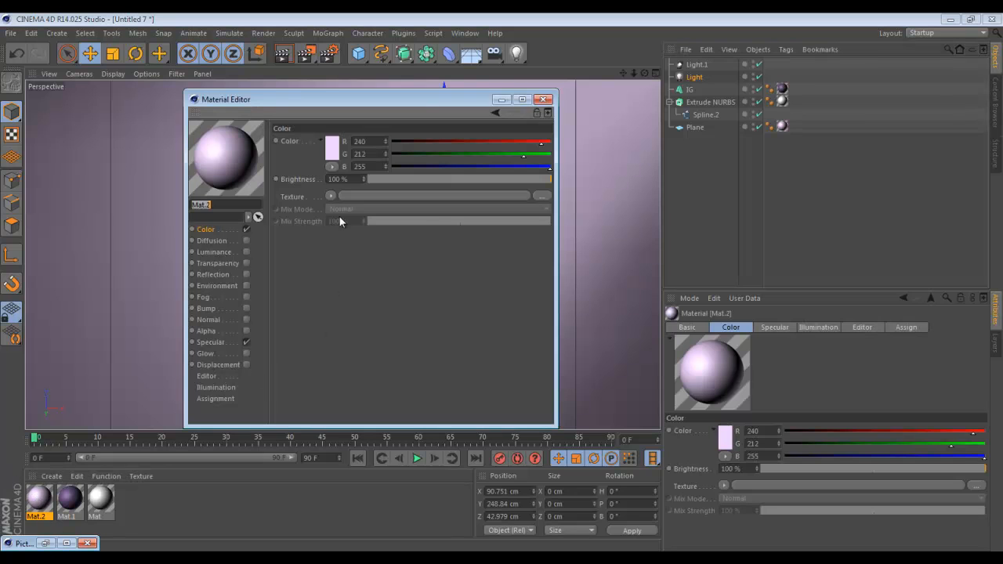
pyautogui.click(332, 154)
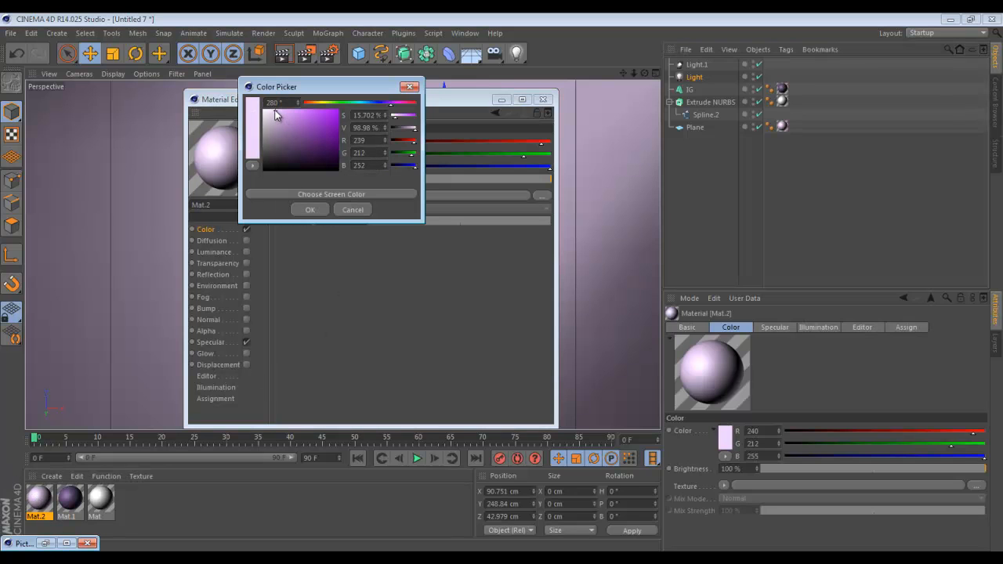
pyautogui.click(273, 112)
pyautogui.moveTo(273, 113); pyautogui.dragTo(270, 109)
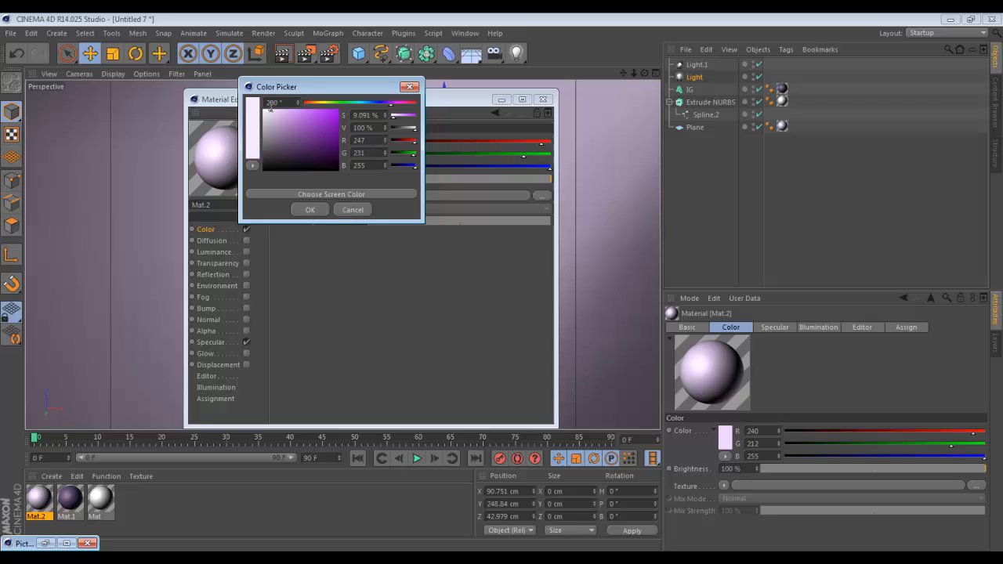
pyautogui.click(309, 209)
pyautogui.click(544, 99)
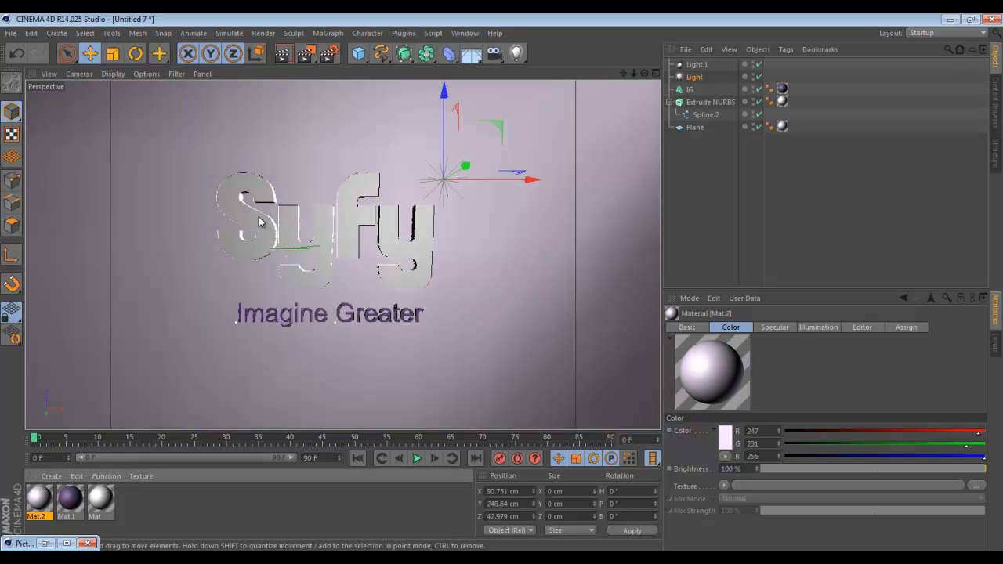
# - Move the omni light along its Y axis to about 375 cm
pyautogui.scroll(-1, 438, 311)
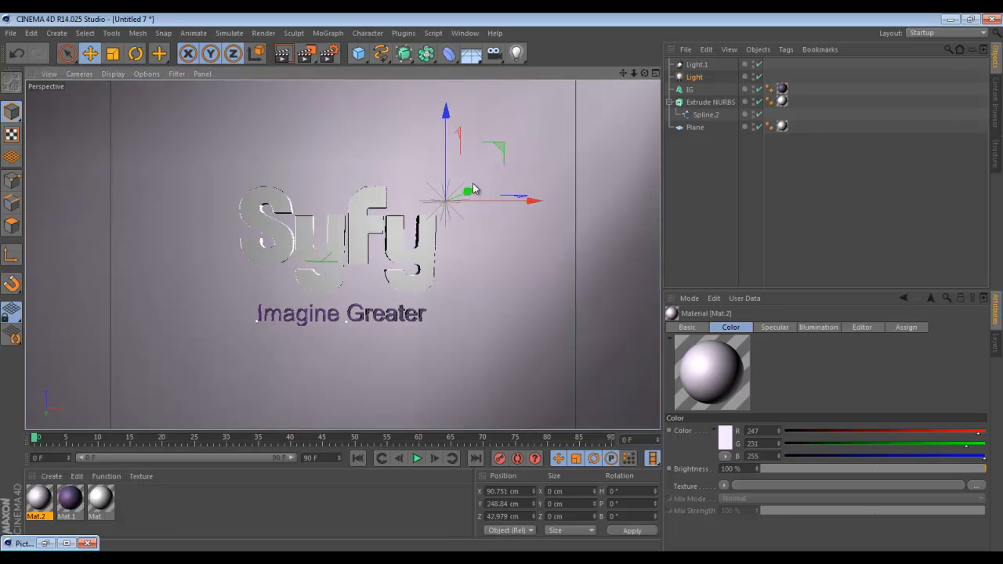
pyautogui.moveTo(470, 196); pyautogui.dragTo(537, 164)
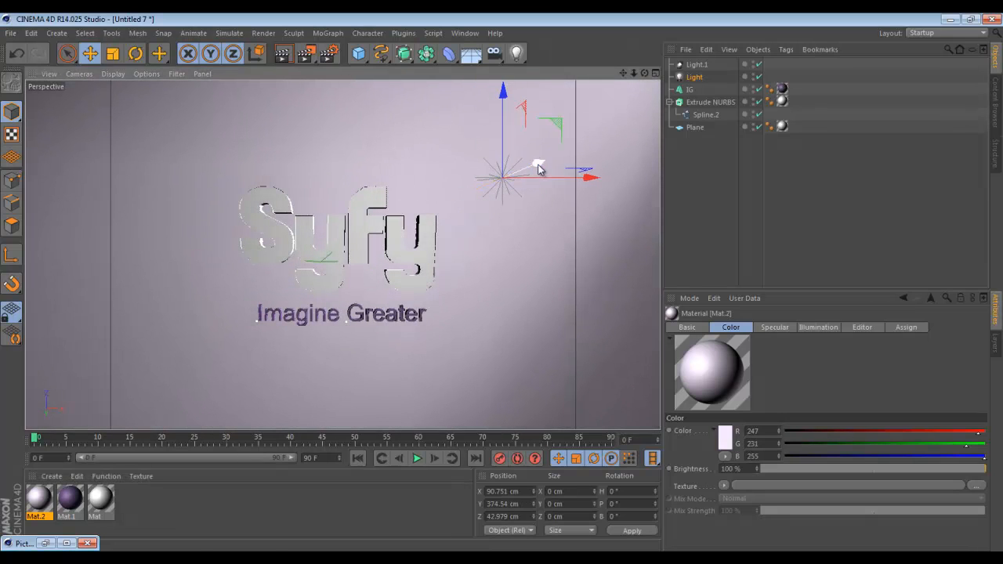
# - Set the spot light's intensity to 126% and render the perspective view to preview the lighting
pyautogui.click(691, 64)
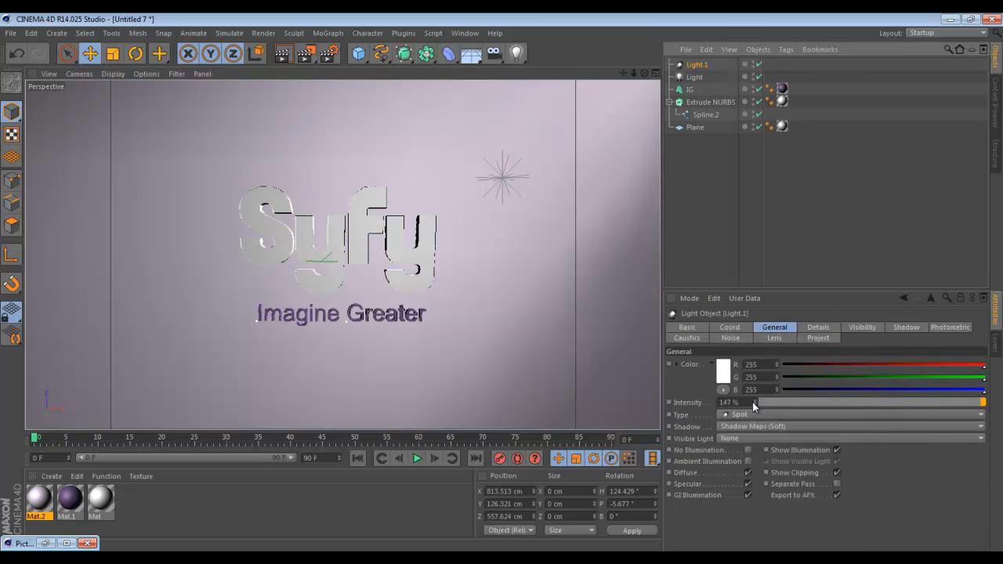
pyautogui.moveTo(752, 401); pyautogui.dragTo(754, 402)
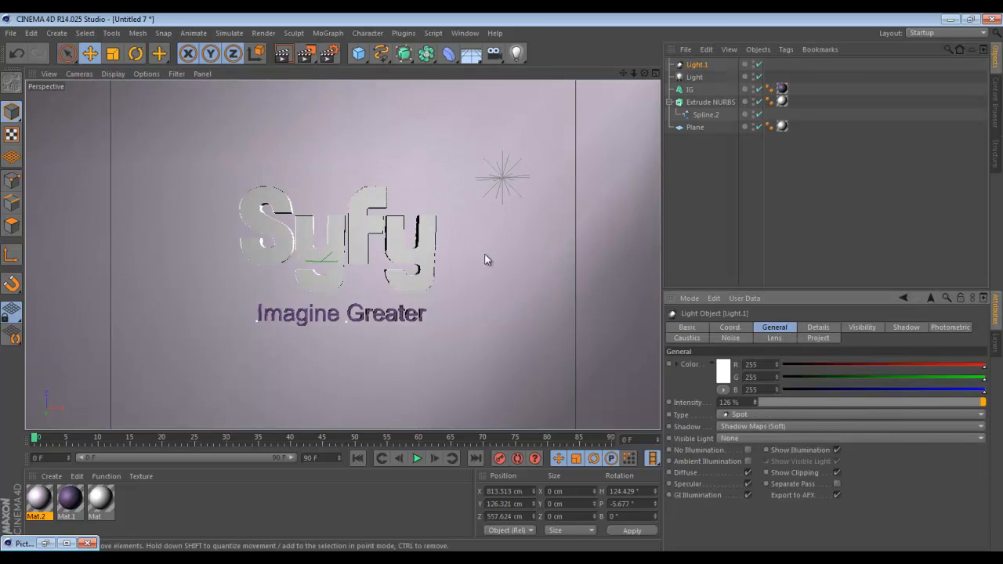
pyautogui.click(284, 54)
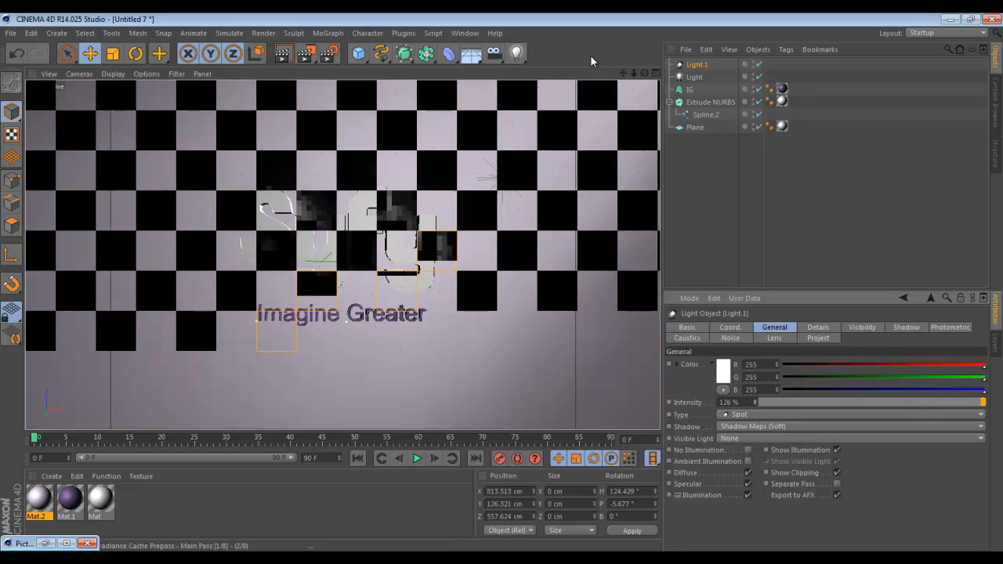